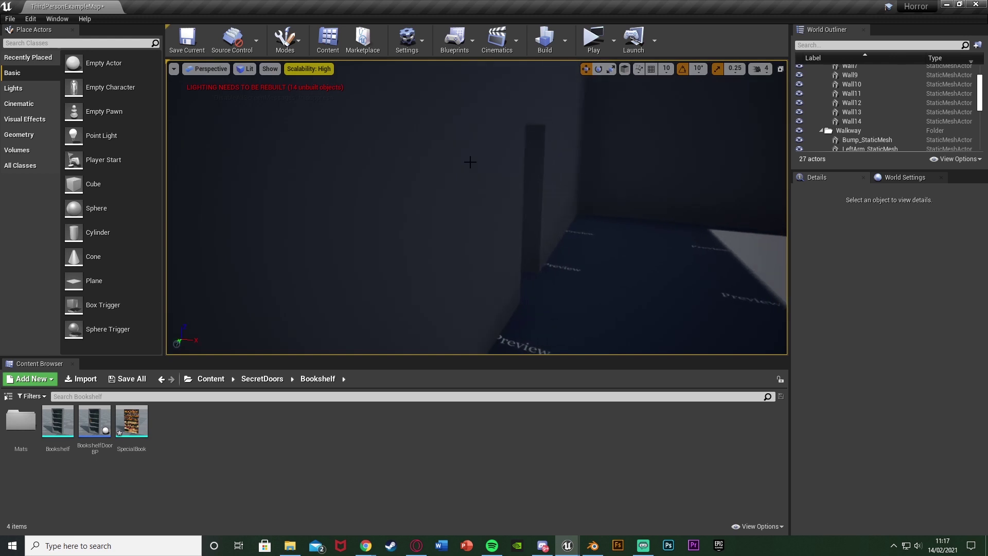
Step: Look over the wall with the bookshelf and its book from several sides in the level viewport
{"action": "key", "text": "a"}
{"action": "right_click_drag", "start_coordinate": [528, 164], "coordinate": [516, 183]}
{"action": "key", "text": "w"}
{"action": "key", "text": "w"}
{"action": "key", "text": "s"}
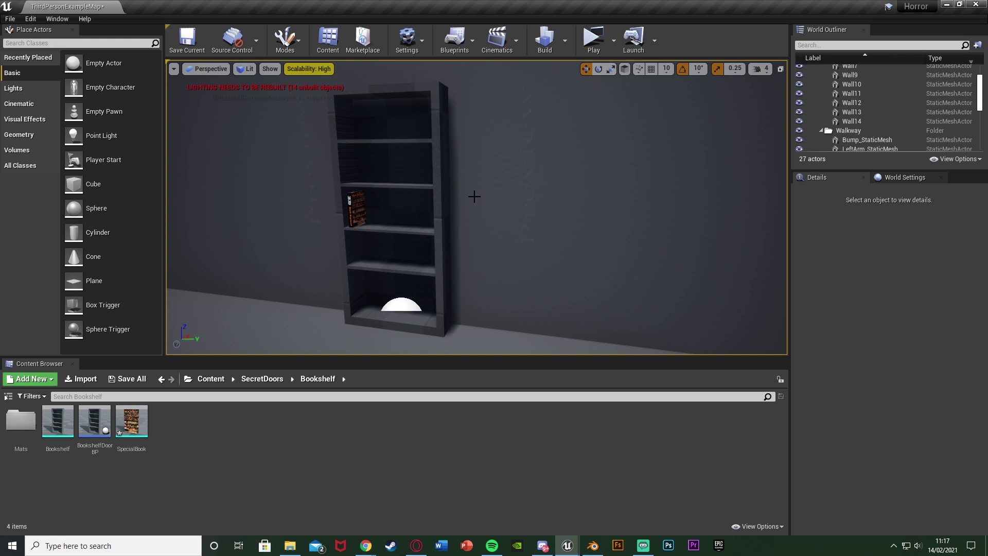
{"action": "key", "text": "a"}
{"action": "right_click_drag", "start_coordinate": [466, 197], "coordinate": [462, 204]}
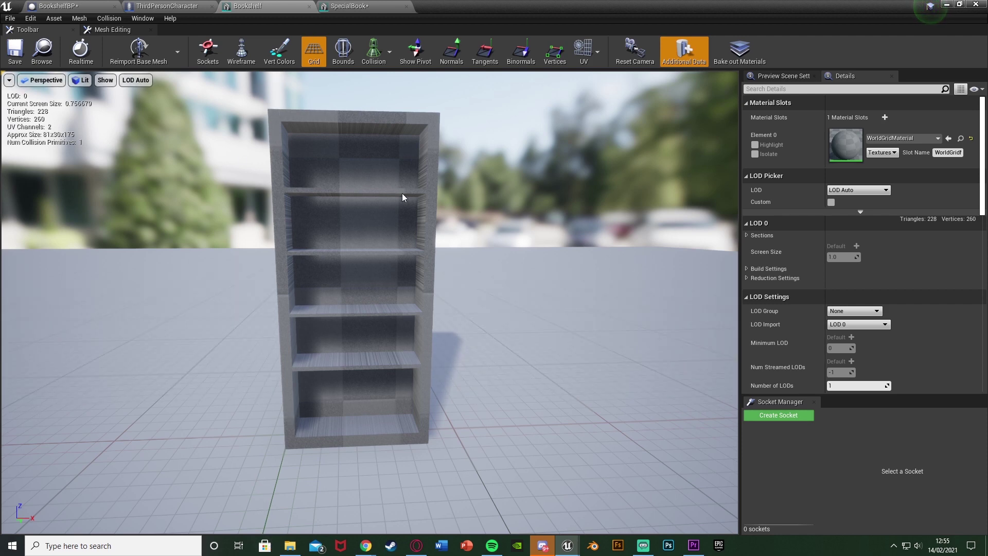
Step: Examine the Bookshelf and SpecialBook static meshes from several angles in their mesh editors
{"action": "left_click_drag", "start_coordinate": [403, 195], "coordinate": [361, 198]}
{"action": "mouse_move", "coordinate": [360, 152]}
{"action": "right_mouse_down"}
{"action": "mouse_move", "coordinate": [442, 159]}
{"action": "mouse_move", "coordinate": [345, 156]}
{"action": "right_mouse_up"}
{"action": "left_click_drag", "start_coordinate": [463, 200], "coordinate": [347, 449]}
{"action": "left_click_drag", "start_coordinate": [409, 357], "coordinate": [339, 348]}
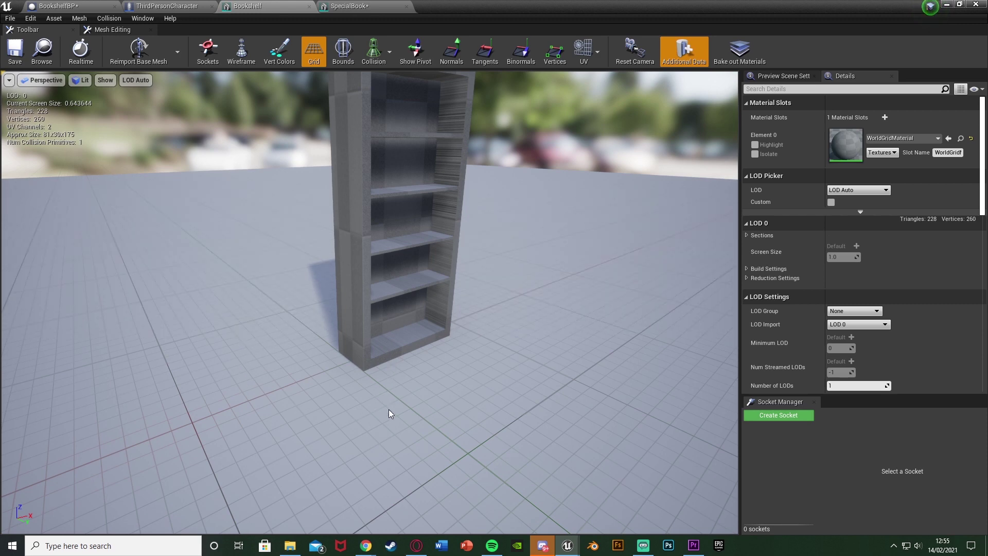
{"action": "left_click", "coordinate": [349, 6]}
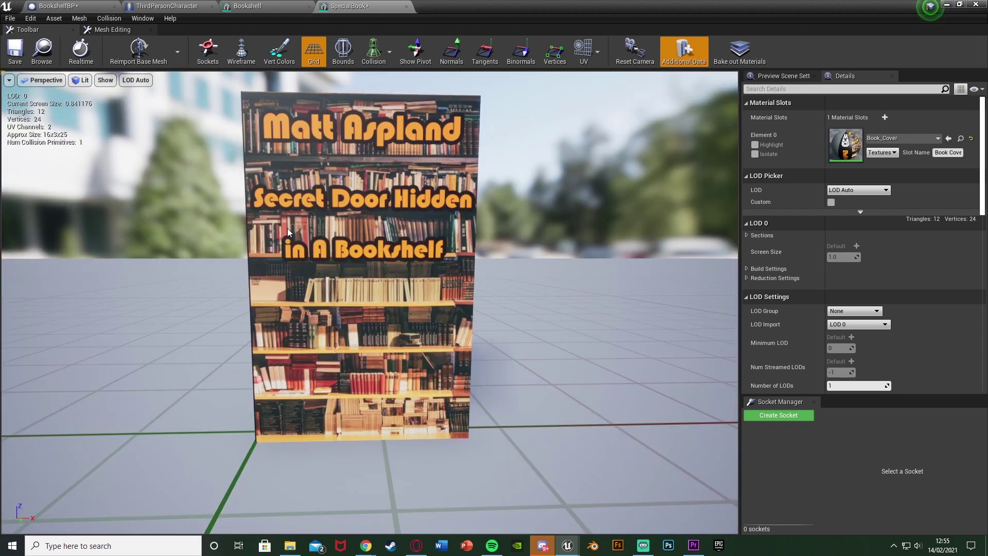
{"action": "right_click_drag", "start_coordinate": [253, 397], "coordinate": [213, 151]}
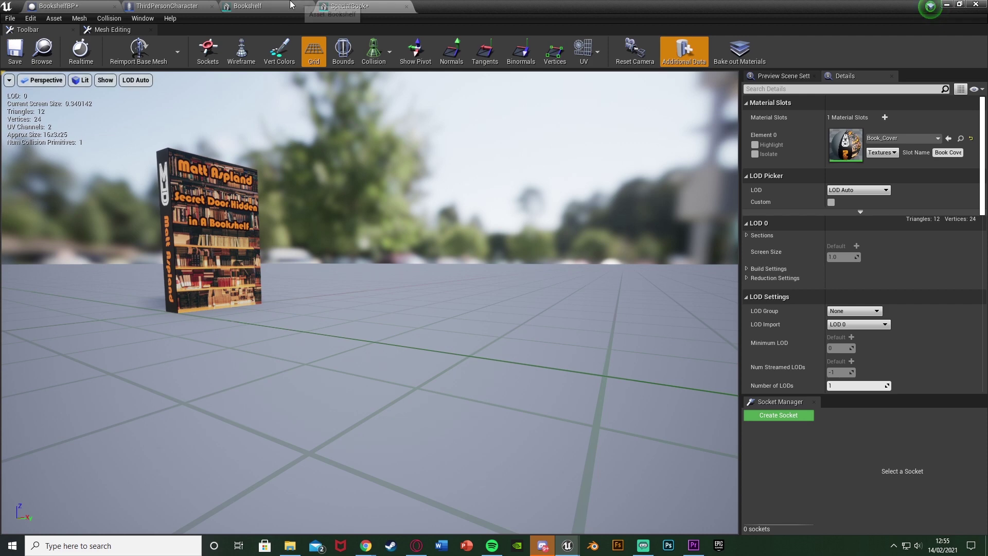
{"action": "left_click", "coordinate": [252, 6]}
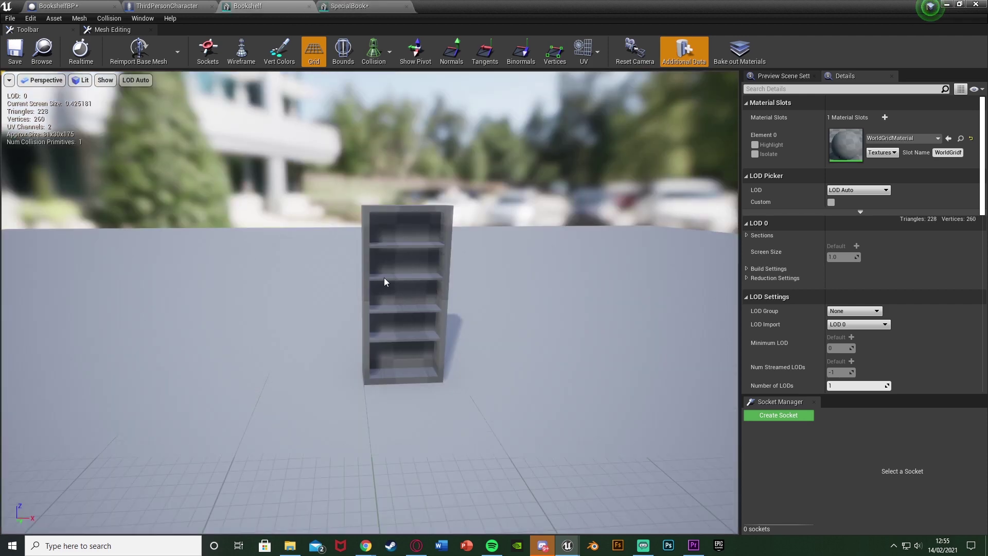
{"action": "left_click", "coordinate": [350, 6]}
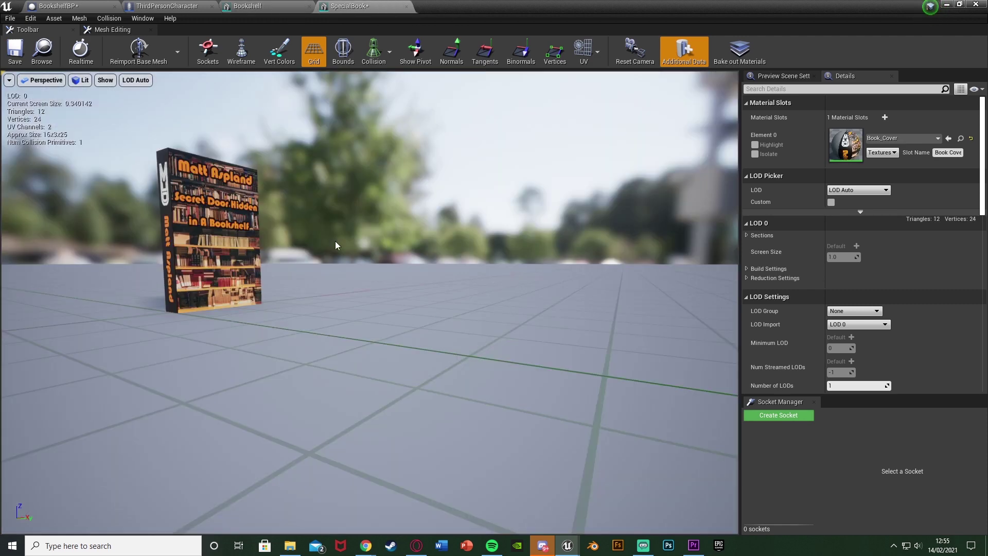
{"action": "left_click", "coordinate": [273, 4]}
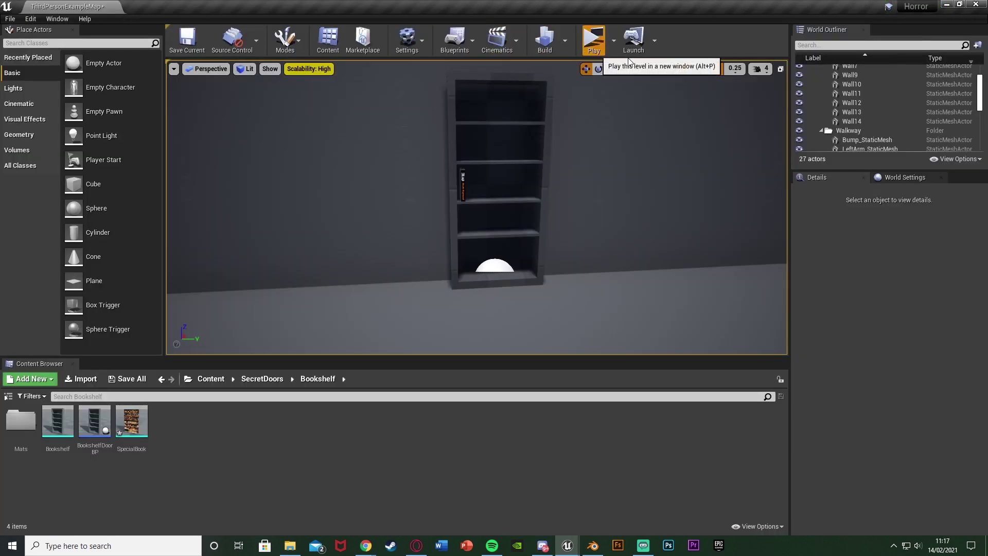
Step: Play the level in a new window, walk to the bookshelf and try interacting with spots away from the book
{"action": "key", "text": "w"}
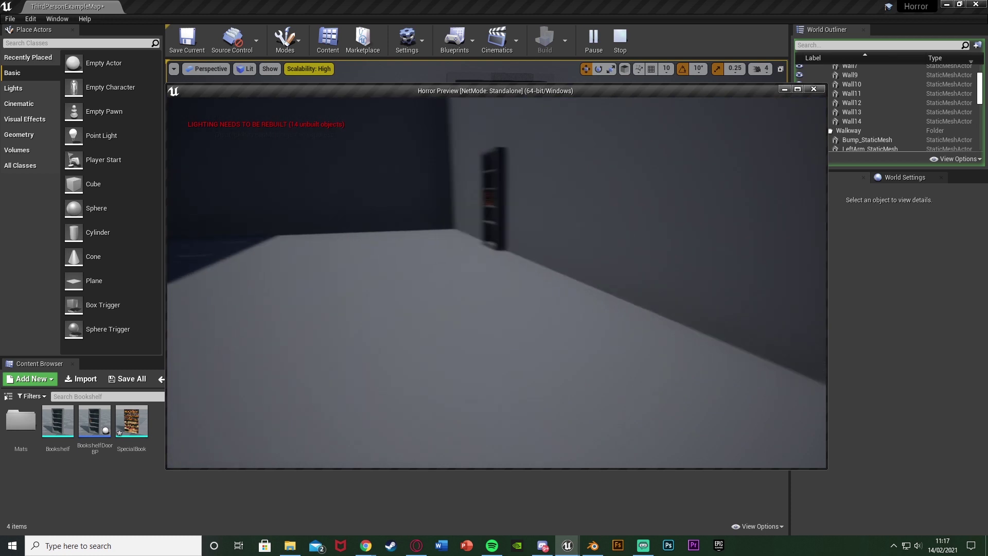
{"action": "key", "text": "w"}
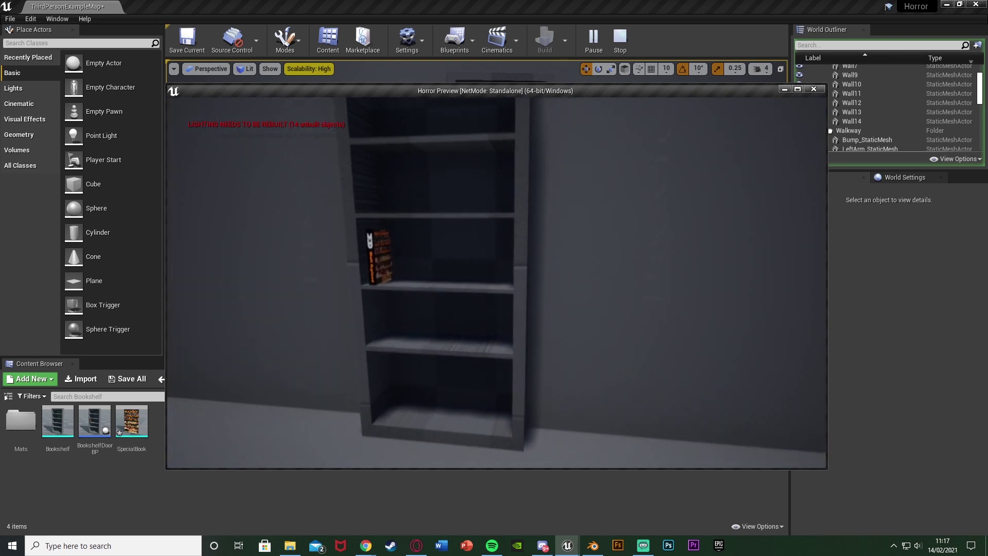
{"action": "key", "text": "e"}
{"action": "key", "text": "e"}
{"action": "key", "text": "e"}
{"action": "key", "text": "e"}
{"action": "key", "text": "e"}
{"action": "key", "text": "e"}
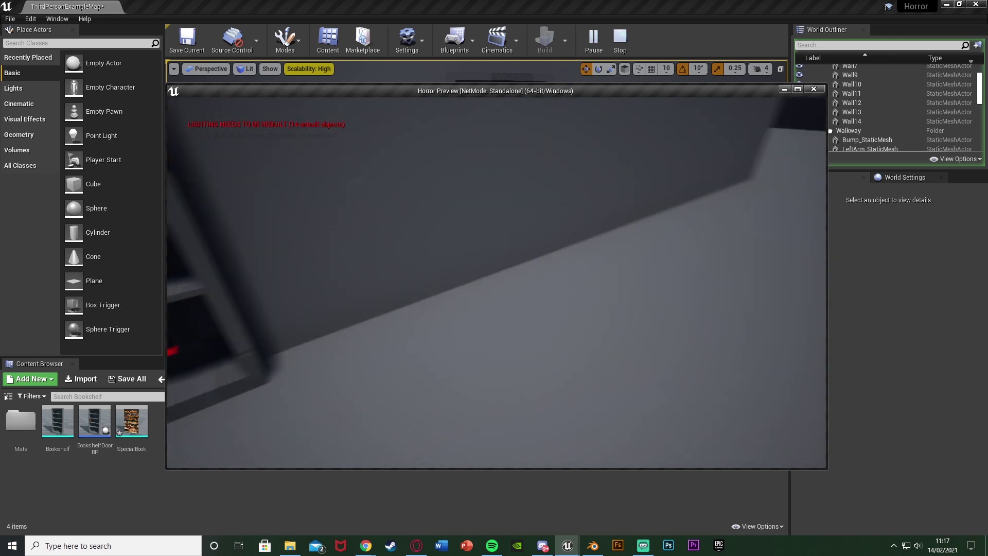
{"action": "key", "text": "e"}
{"action": "key", "text": "e"}
{"action": "key", "text": "e"}
{"action": "key", "text": "e"}
{"action": "key", "text": "e"}
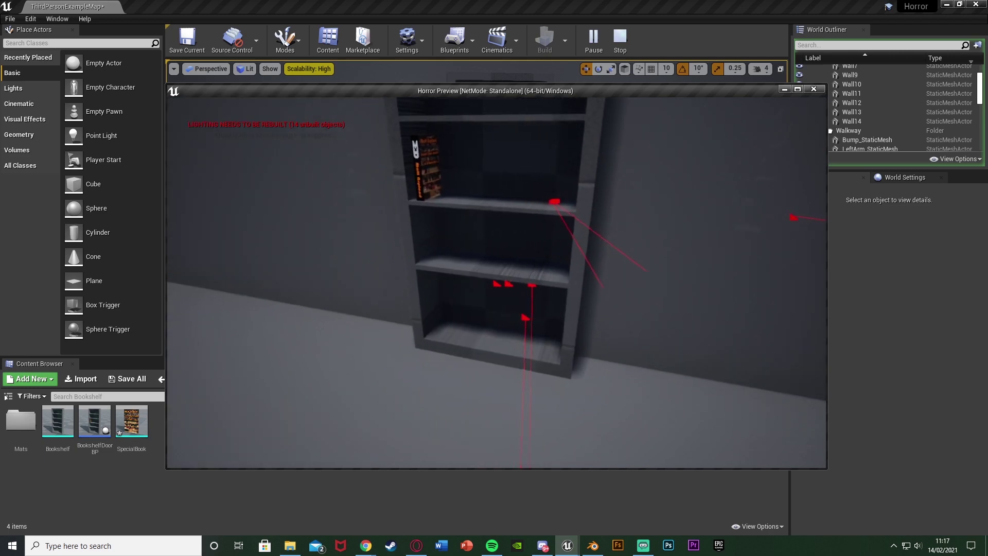
{"action": "key", "text": "e"}
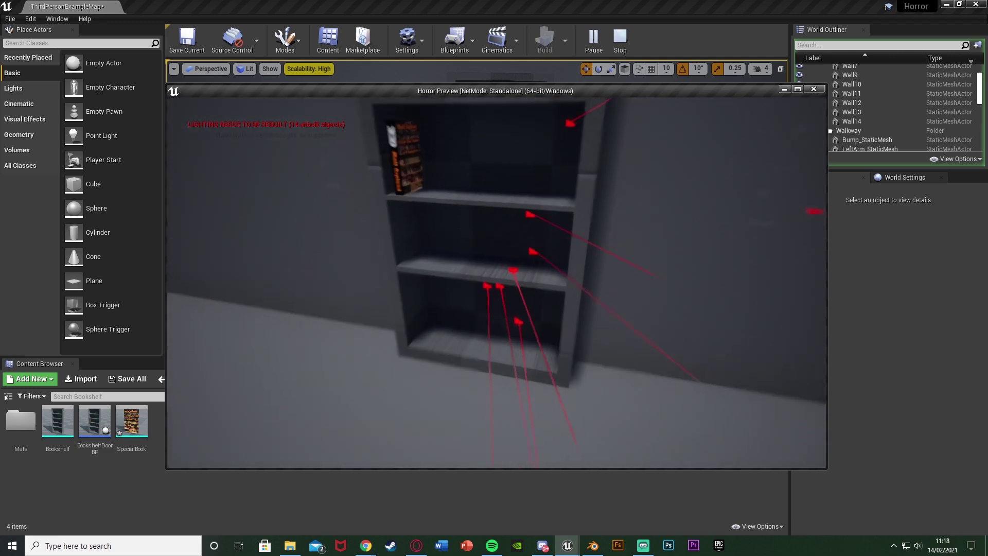
{"action": "key", "text": "w"}
{"action": "key", "text": "s"}
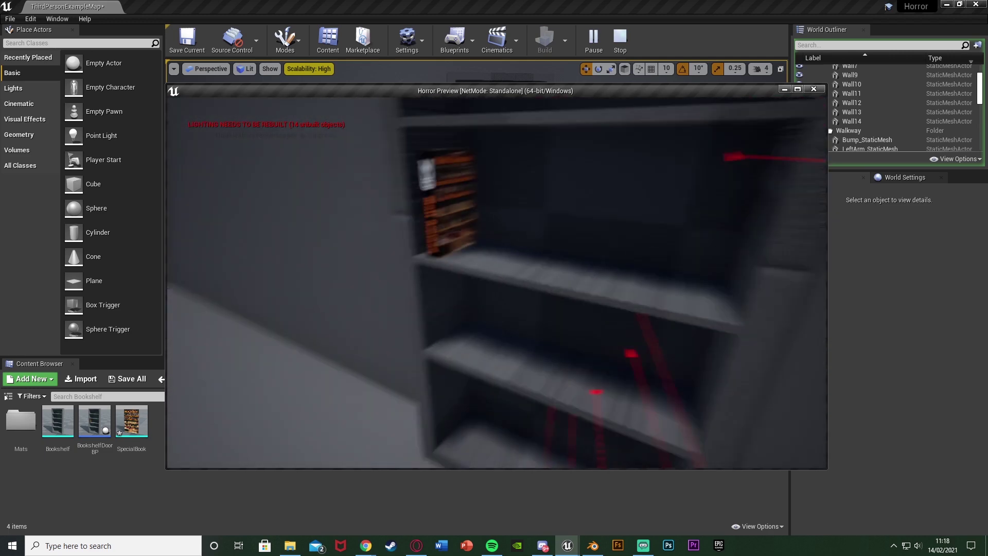
{"action": "key", "text": "e"}
{"action": "key", "text": "e"}
{"action": "key", "text": "e"}
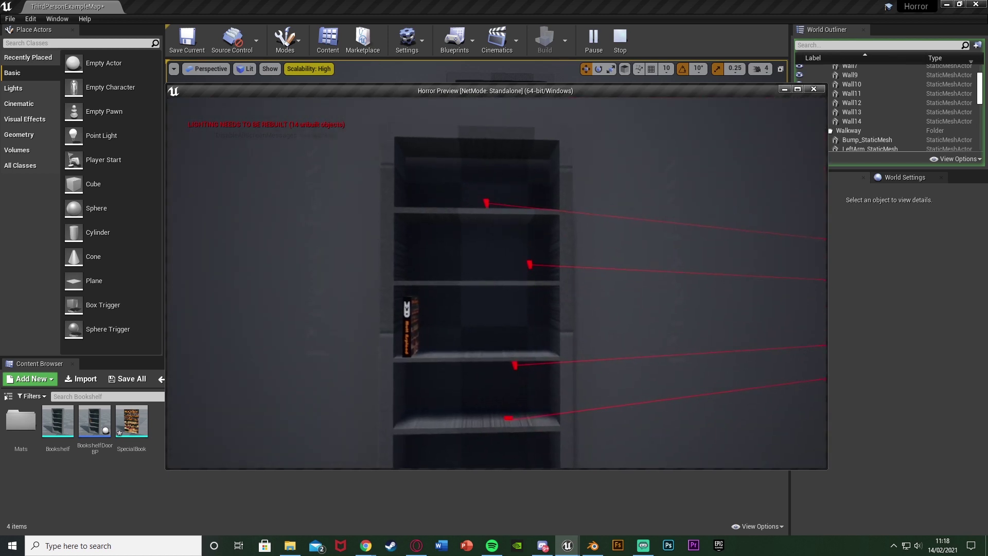
{"action": "key", "text": "s"}
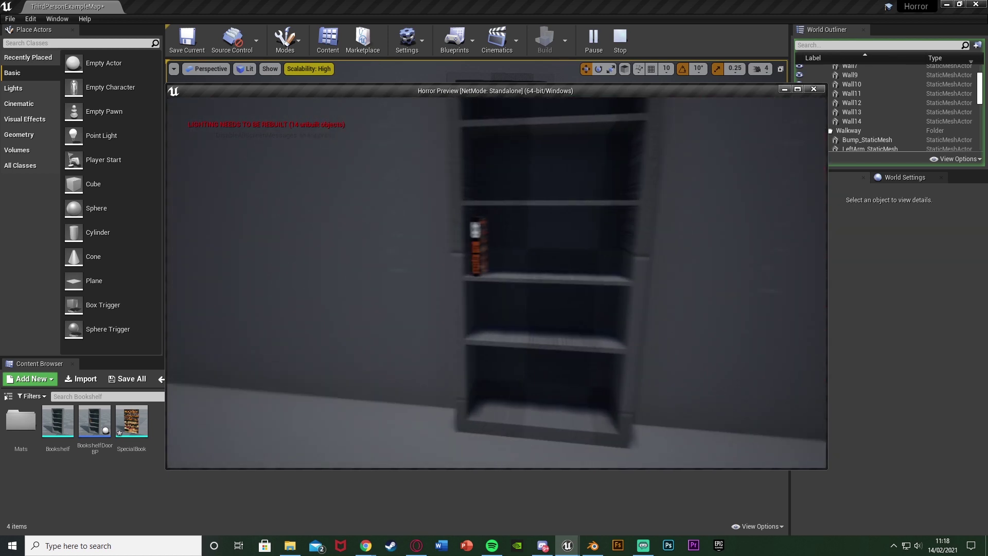
Step: Walk up to the special book, interact with it to open the bookshelf door, and walk through the doorway and back
{"action": "key", "text": "w"}
{"action": "key", "text": "s"}
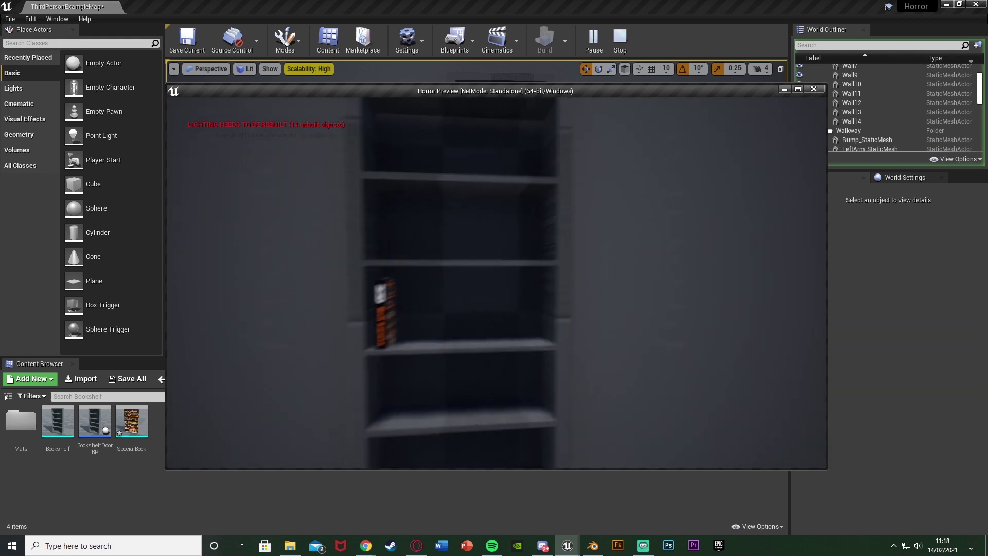
{"action": "key", "text": "w"}
{"action": "key", "text": "a"}
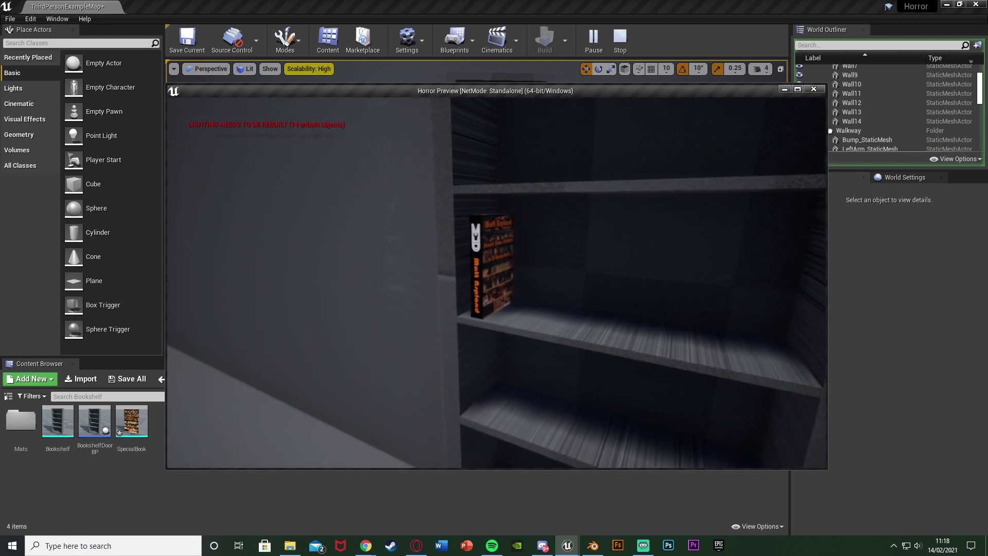
{"action": "key", "text": "e"}
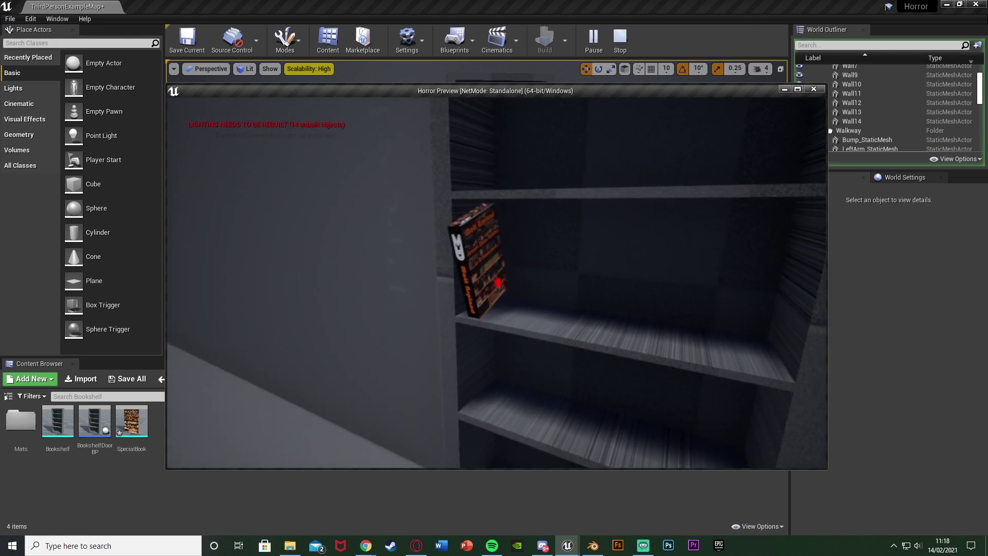
{"action": "key", "text": "s"}
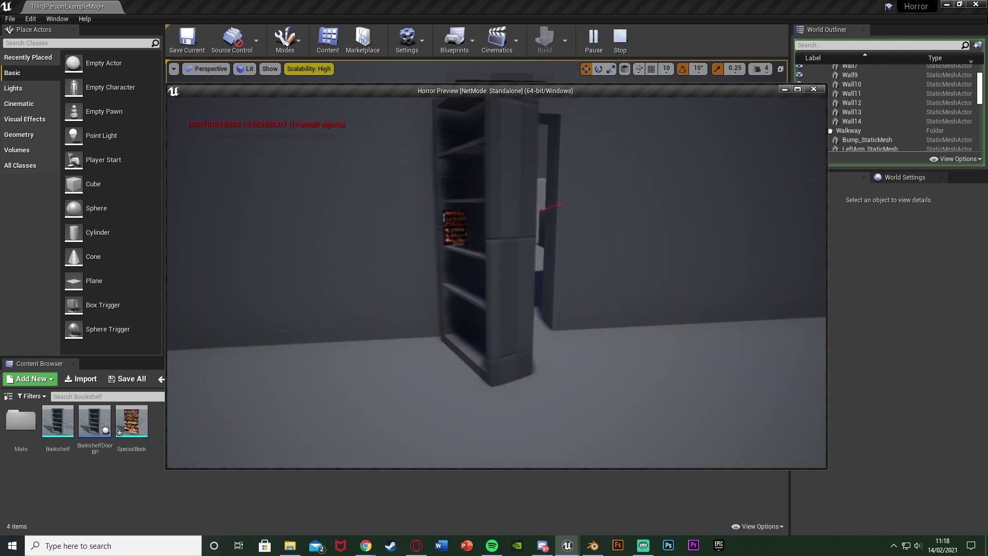
{"action": "key", "text": "d"}
{"action": "key", "text": "w"}
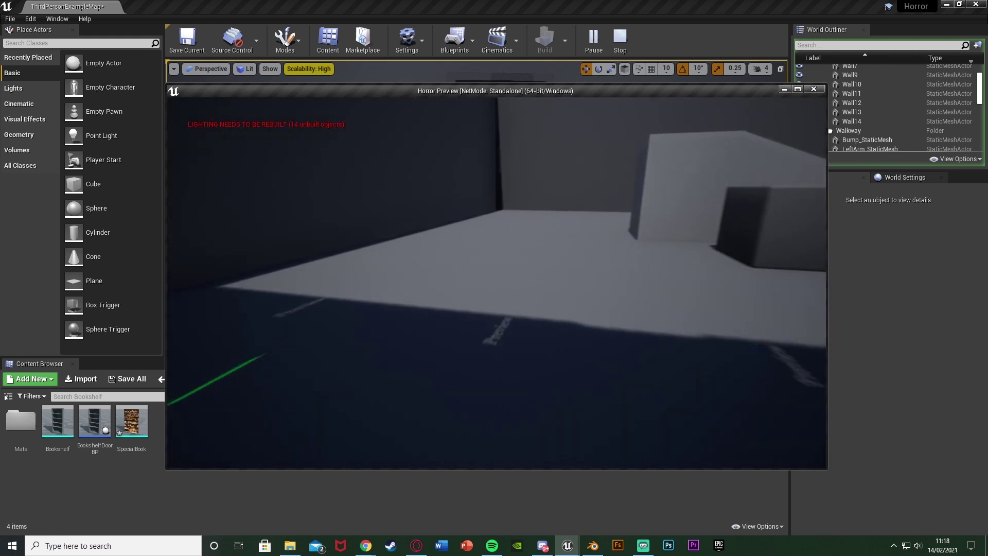
{"action": "key", "text": "w"}
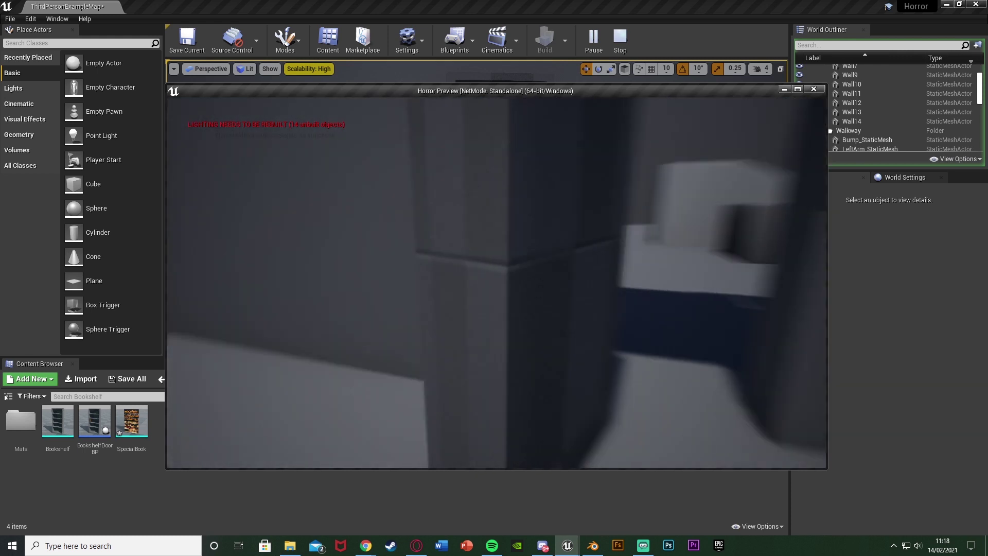
{"action": "key", "text": "w"}
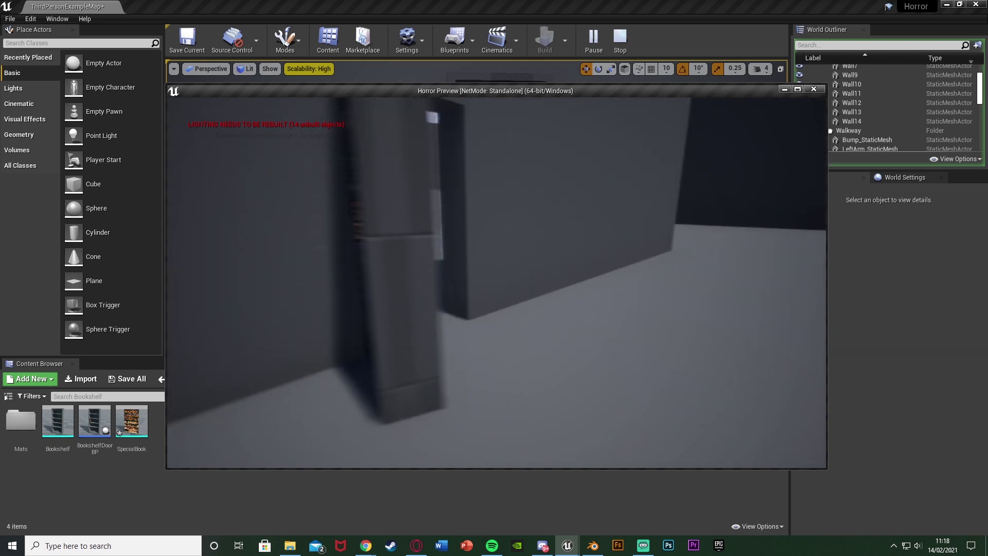
Step: Interact with the special book again to close the bookshelf door, view it from a distance, and end the play session
{"action": "key", "text": "w"}
{"action": "key", "text": "e"}
{"action": "key", "text": "s"}
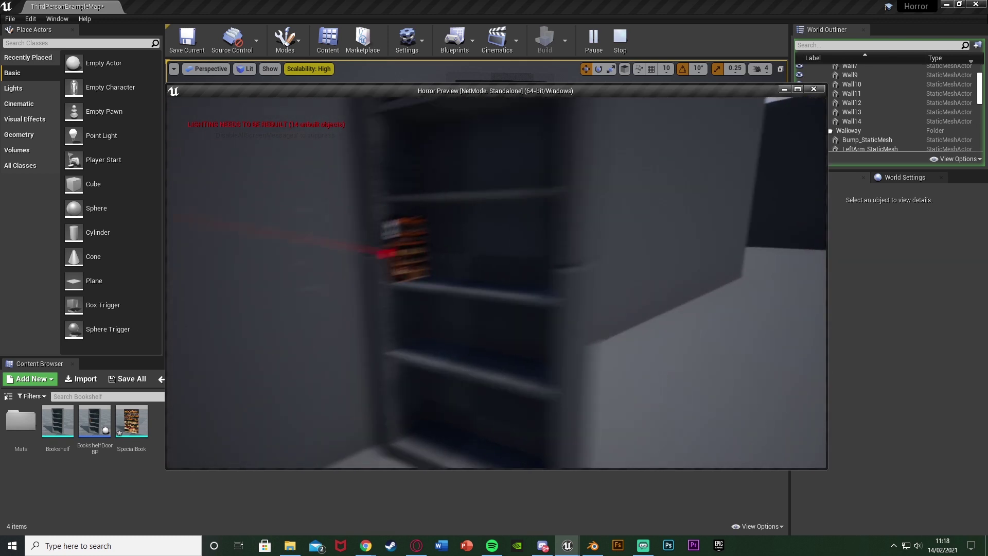
{"action": "key", "text": "s"}
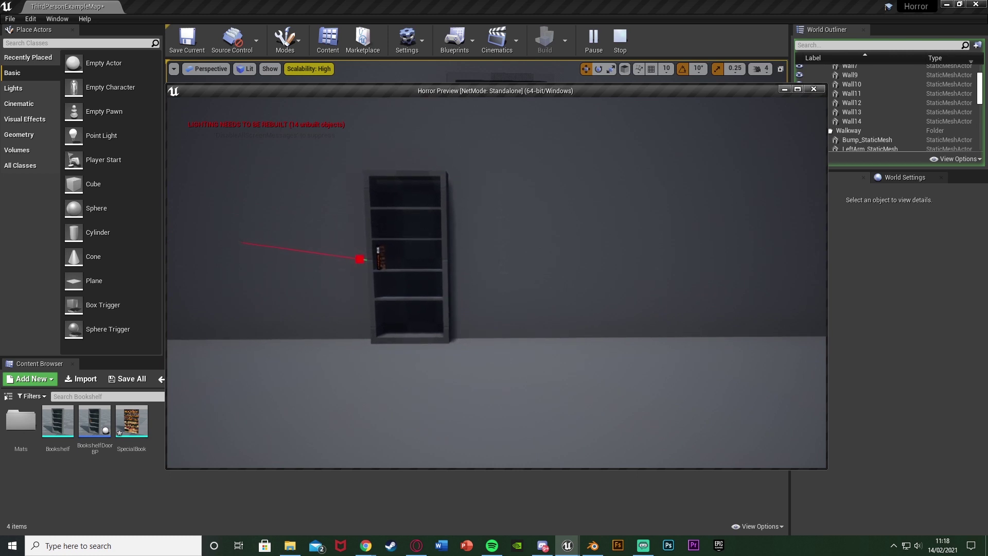
{"action": "key", "text": "w"}
{"action": "key", "text": "Escape"}
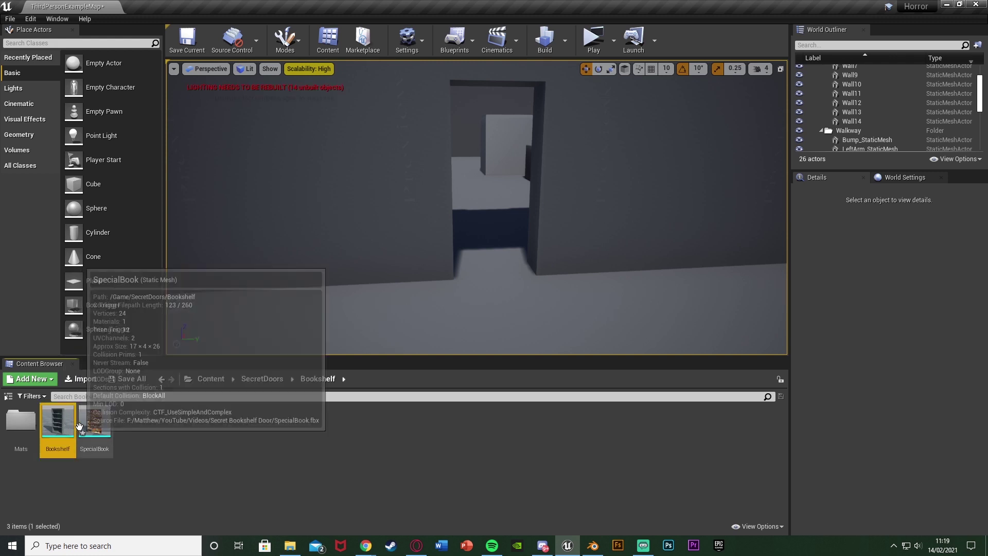
Step: Open the Bookshelf static mesh and examine its collision complexity setting and the space between its shelves
{"action": "left_click", "coordinate": [66, 427]}
{"action": "double_click", "coordinate": [65, 427]}
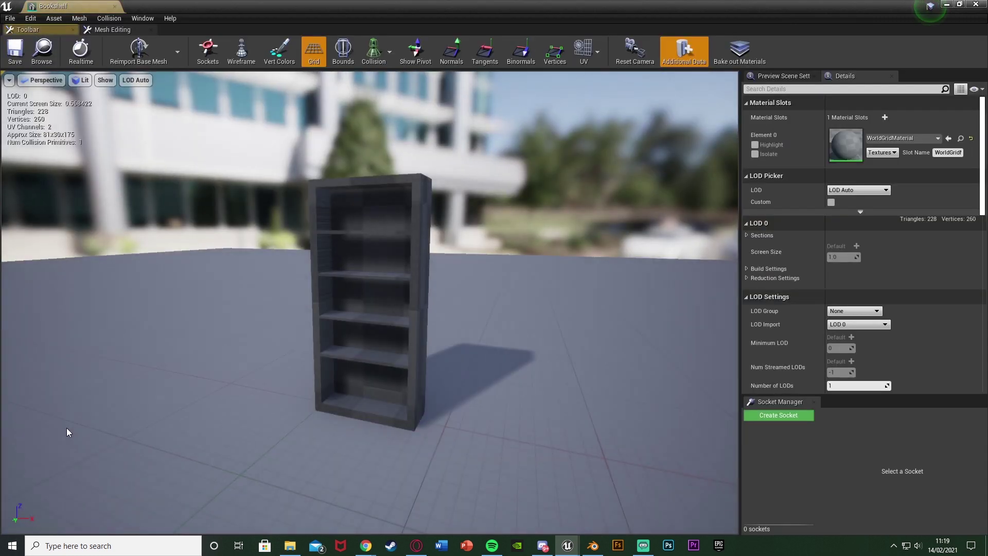
{"action": "scroll", "coordinate": [886, 364], "scroll_direction": "down", "scroll_amount": 3}
{"action": "scroll", "coordinate": [886, 360], "scroll_direction": "down", "scroll_amount": 5}
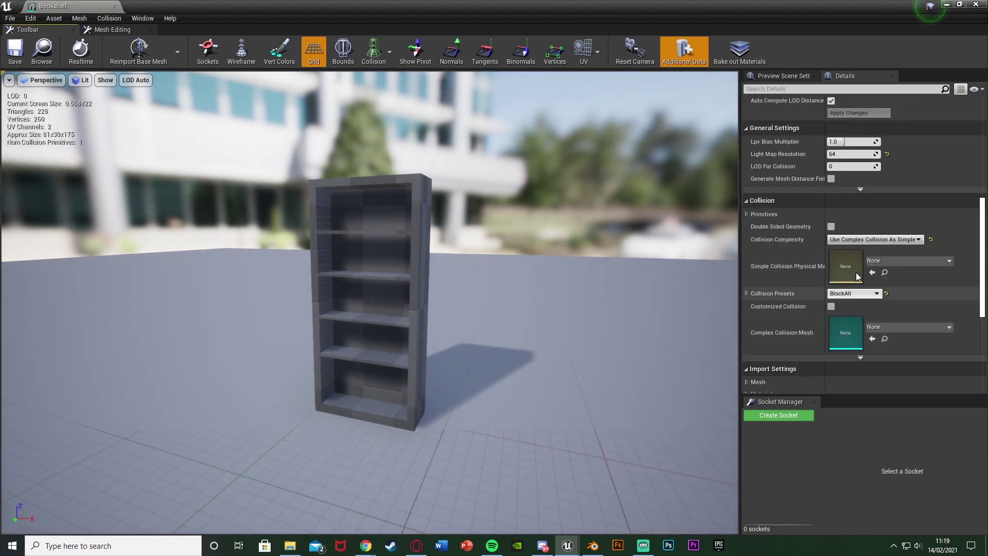
{"action": "mouse_move", "coordinate": [560, 257]}
{"action": "right_mouse_down"}
{"action": "mouse_move", "coordinate": [721, 260]}
{"action": "mouse_move", "coordinate": [560, 257]}
{"action": "right_mouse_up"}
{"action": "key", "text": "a"}
{"action": "key", "text": "w"}
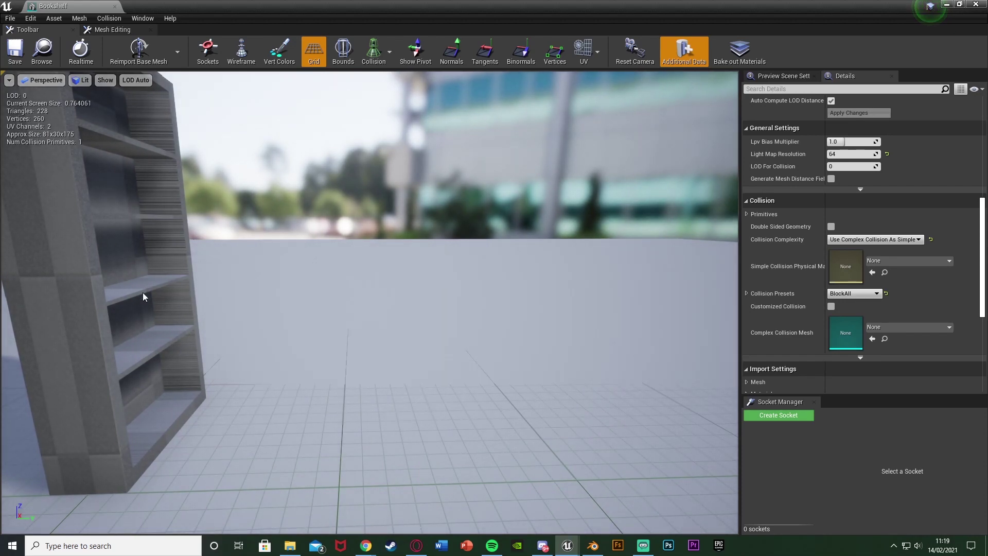
{"action": "key", "text": "s"}
{"action": "right_click_drag", "start_coordinate": [132, 359], "coordinate": [10, 359]}
{"action": "key", "text": "d"}
{"action": "left_click_drag", "start_coordinate": [111, 427], "coordinate": [95, 478]}
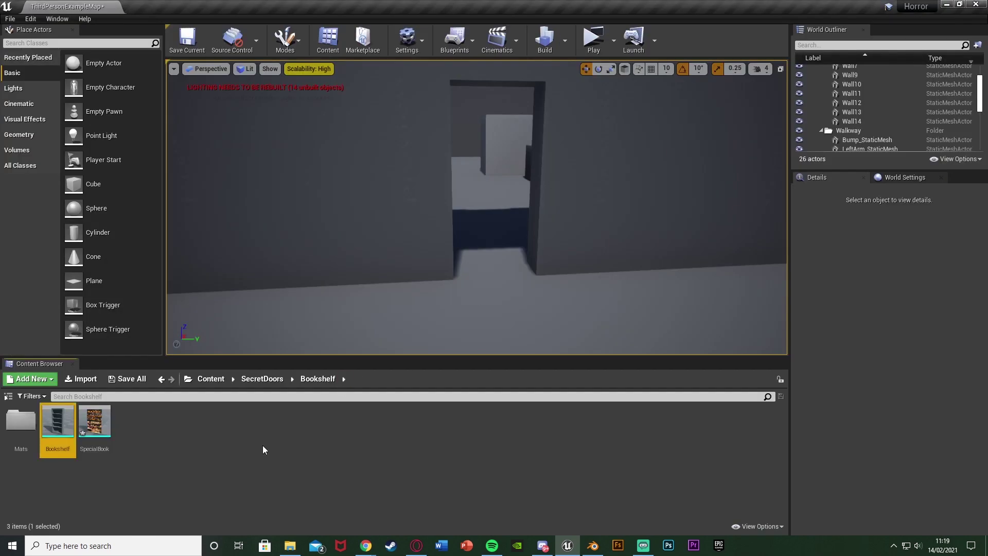
Step: Create an Actor Blueprint class named BookshelfBP in the Bookshelf folder and open it for editing
{"action": "right_click", "coordinate": [214, 469]}
{"action": "left_click", "coordinate": [260, 198]}
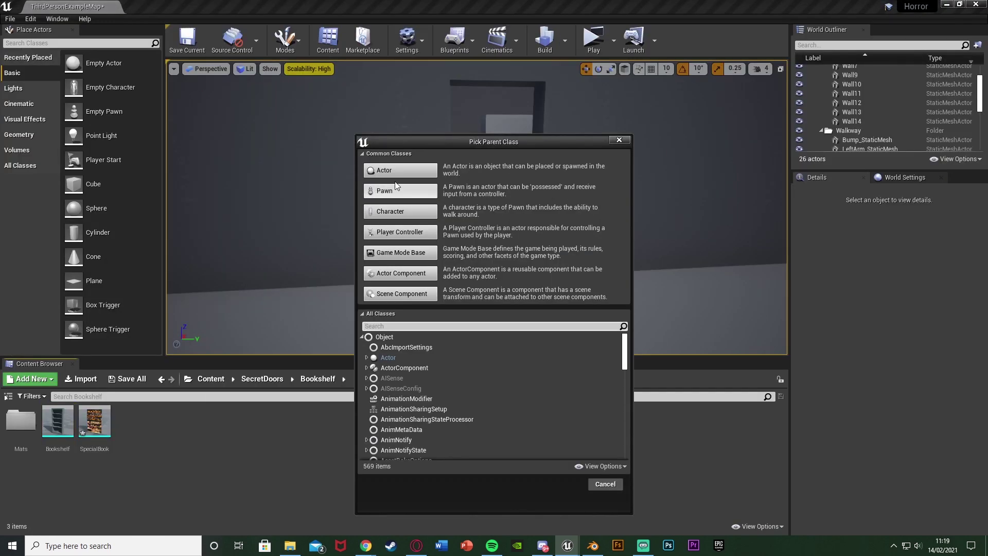
{"action": "left_click", "coordinate": [397, 171]}
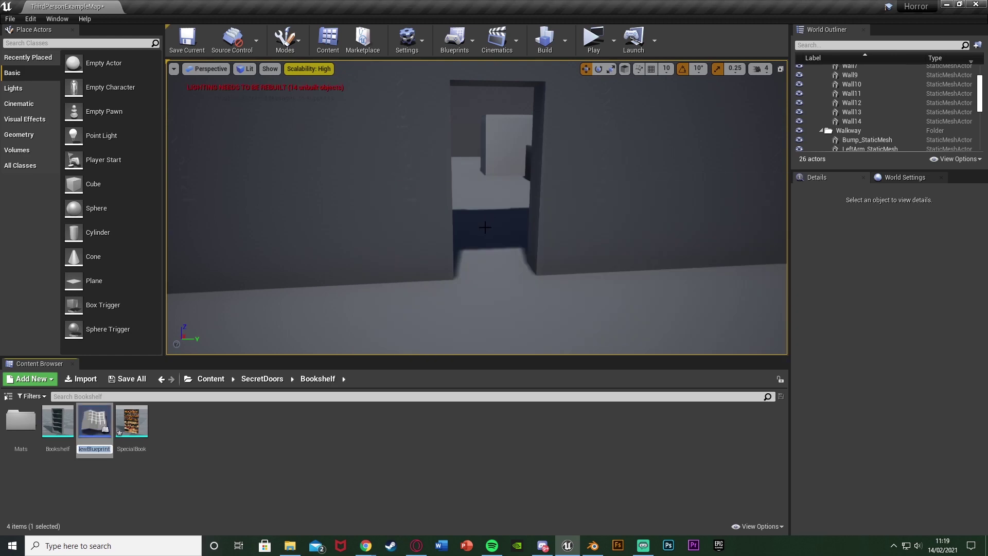
{"action": "type", "text": "BookshelfBP"}
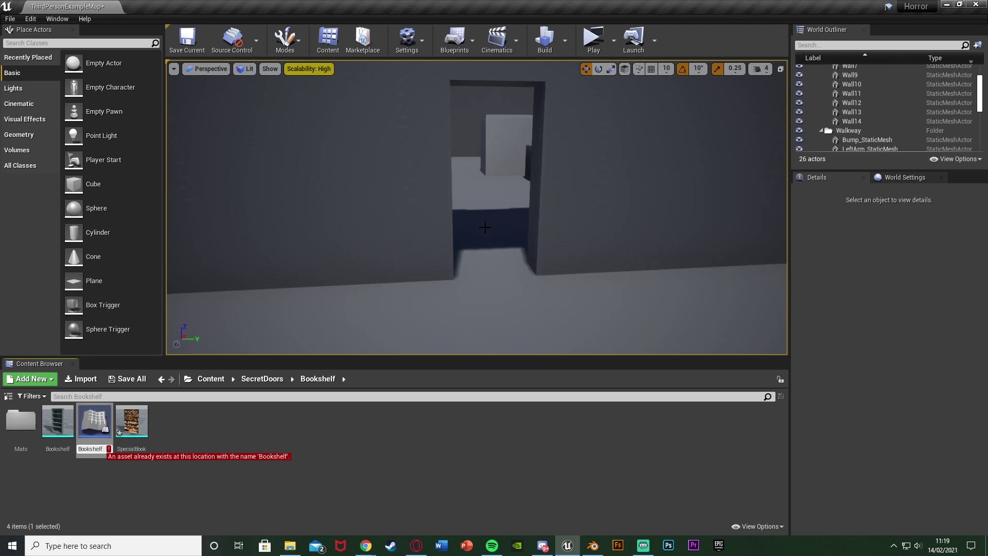
{"action": "key", "text": "Return"}
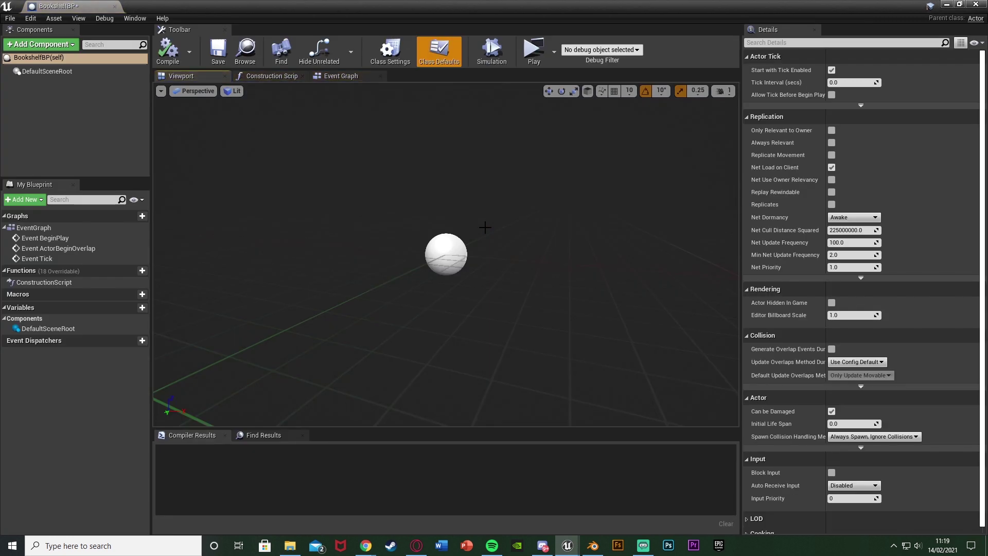
Step: Add the Bookshelf and SpecialBook static meshes to the blueprint as components, with SpecialBook nested under Bookshelf
{"action": "double_click", "coordinate": [349, 8]}
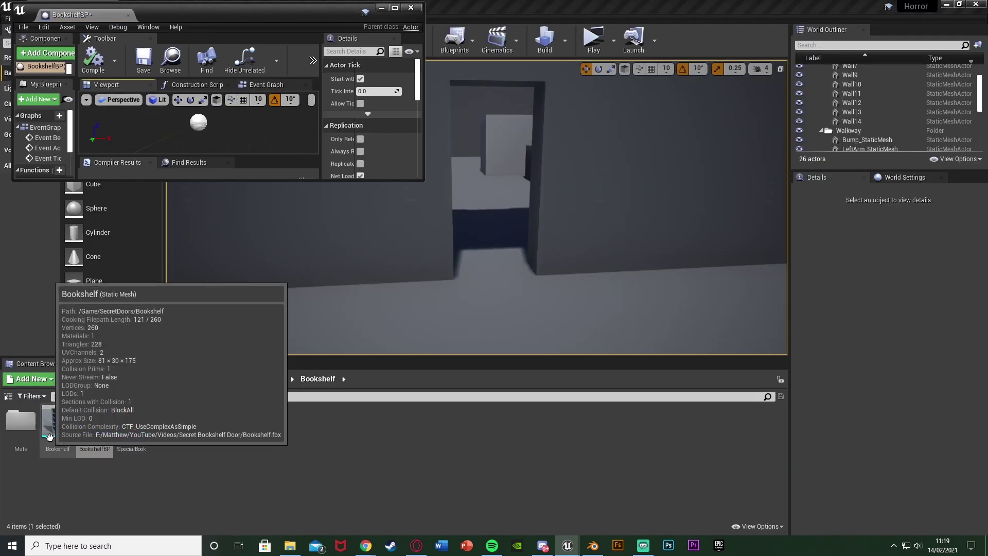
{"action": "left_click", "coordinate": [49, 437]}
{"action": "left_click", "coordinate": [132, 430], "text": "ctrl"}
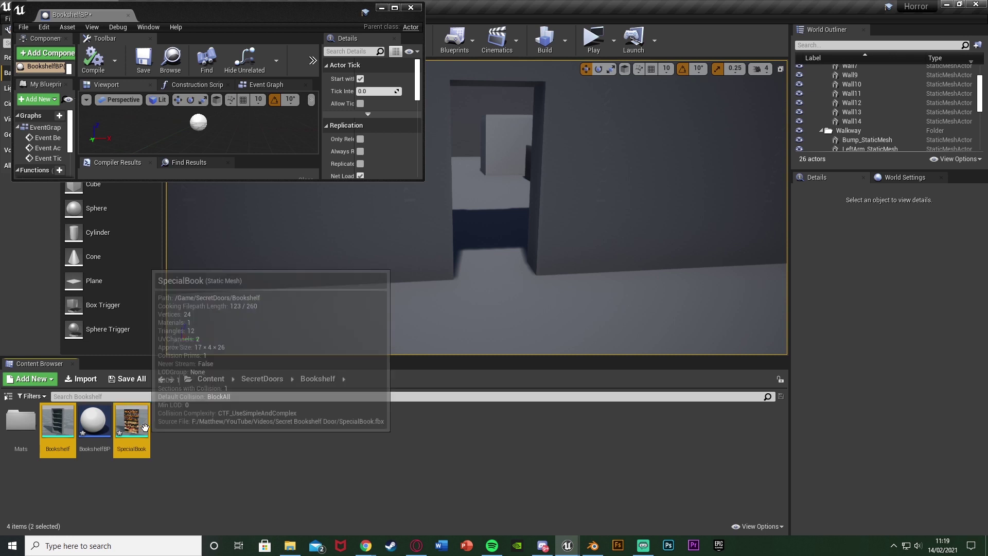
{"action": "left_click", "coordinate": [396, 8]}
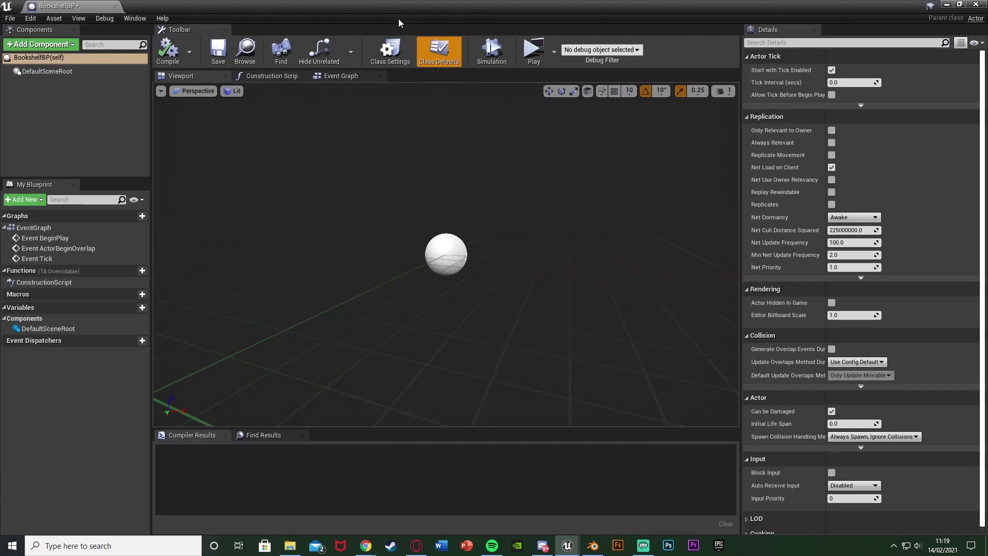
{"action": "left_click", "coordinate": [72, 44]}
{"action": "type", "text": "stat"}
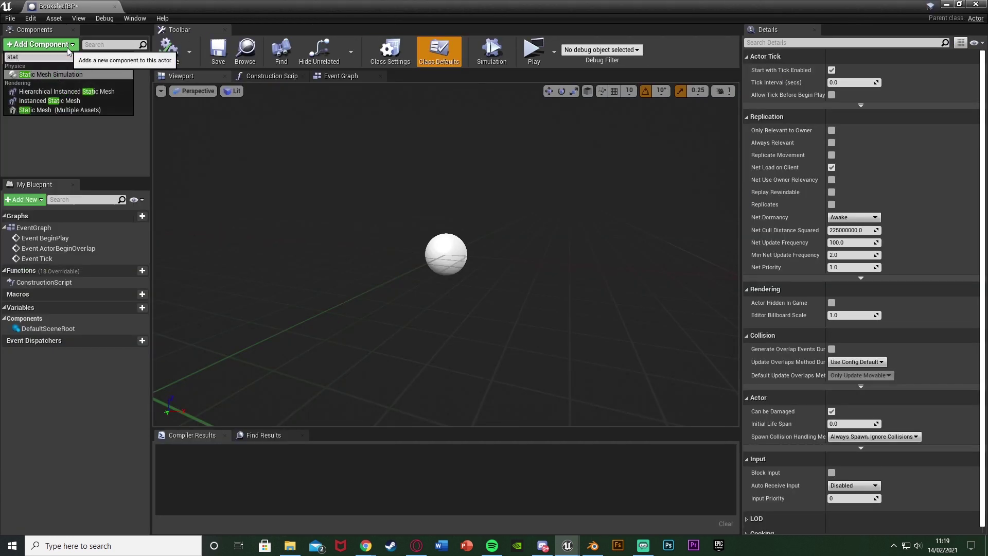
{"action": "left_click", "coordinate": [76, 108]}
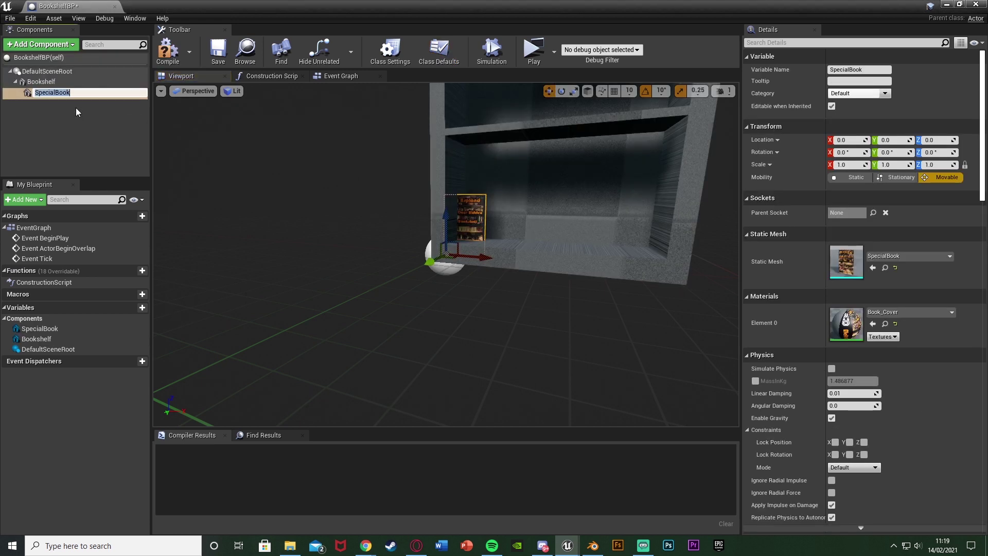
Step: Swing the Bookshelf component about its vertical axis and back to check where it pivots
{"action": "right_click_drag", "start_coordinate": [216, 172], "coordinate": [235, 166]}
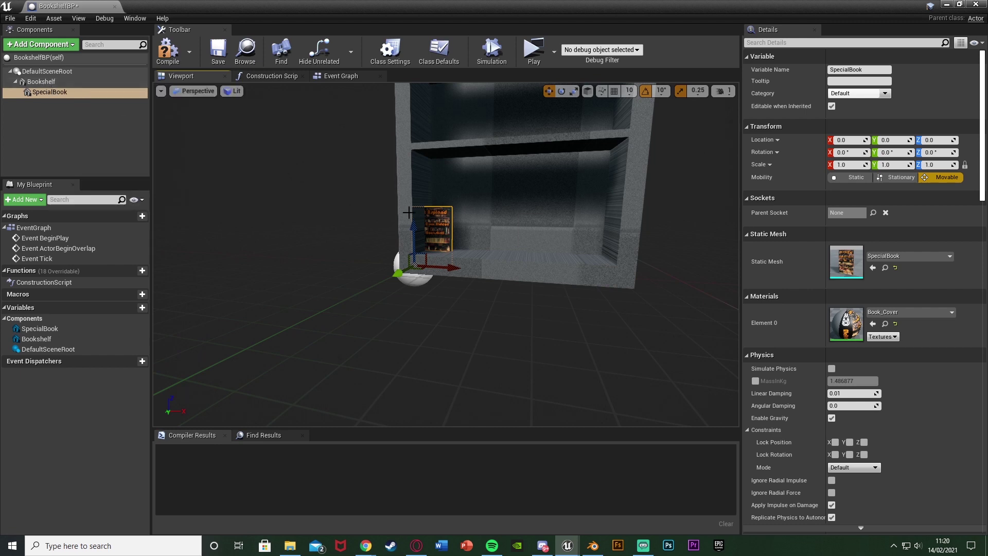
{"action": "left_click", "coordinate": [41, 81]}
{"action": "key", "text": "e"}
{"action": "left_click_drag", "start_coordinate": [468, 268], "coordinate": [468, 268]}
{"action": "key", "text": "w"}
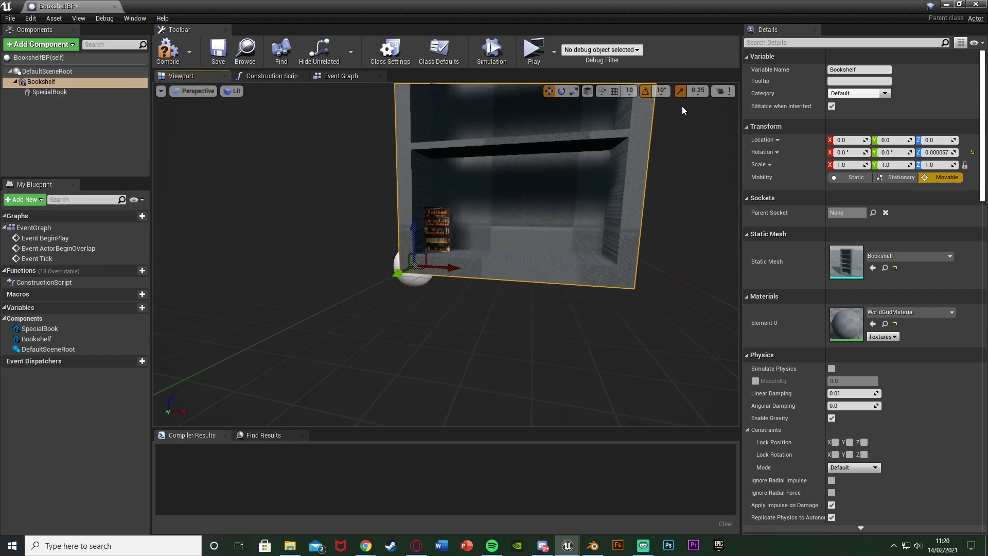
Step: Set the viewport camera speed to 2
{"action": "left_click", "coordinate": [725, 92]}
{"action": "left_click", "coordinate": [761, 115]}
{"action": "key", "text": "s"}
{"action": "right_click_drag", "start_coordinate": [663, 103], "coordinate": [663, 103]}
{"action": "left_click", "coordinate": [728, 96]}
{"action": "left_click", "coordinate": [732, 114]}
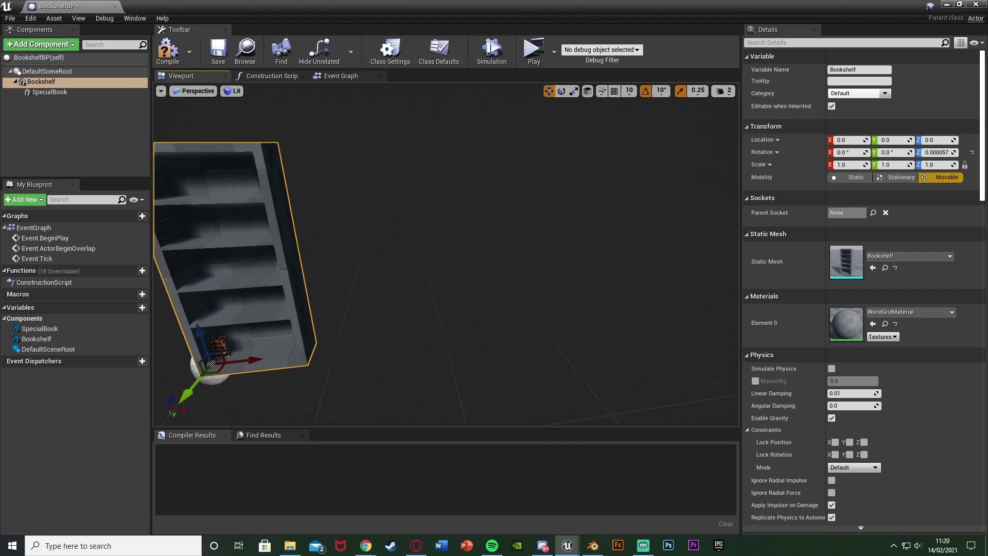
Step: Turn on grid snapping and move the Bookshelf component to X -40 so the root sits under its middle
{"action": "key", "text": "a"}
{"action": "right_click_drag", "start_coordinate": [431, 339], "coordinate": [430, 339]}
{"action": "left_click_drag", "start_coordinate": [430, 340], "coordinate": [361, 347]}
{"action": "left_click", "coordinate": [614, 91]}
{"action": "right_click_drag", "start_coordinate": [361, 346], "coordinate": [360, 346]}
{"action": "key", "text": "a"}
{"action": "key", "text": "s"}
{"action": "right_click_drag", "start_coordinate": [426, 316], "coordinate": [426, 316]}
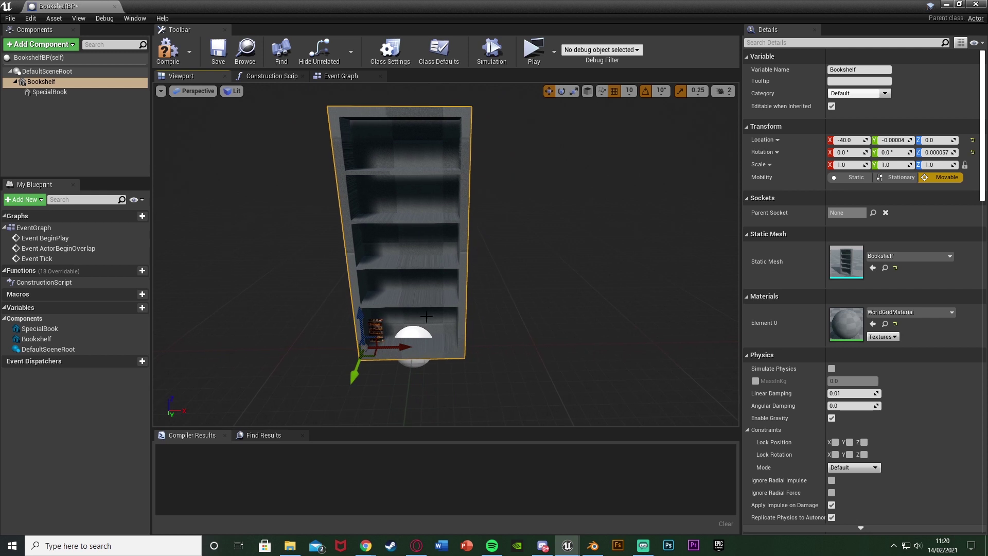
Step: Raise the SpecialBook to Z 80 at the middle shelf and rotate it -90° about its vertical axis
{"action": "left_click", "coordinate": [50, 92]}
{"action": "left_click_drag", "start_coordinate": [362, 323], "coordinate": [362, 227]}
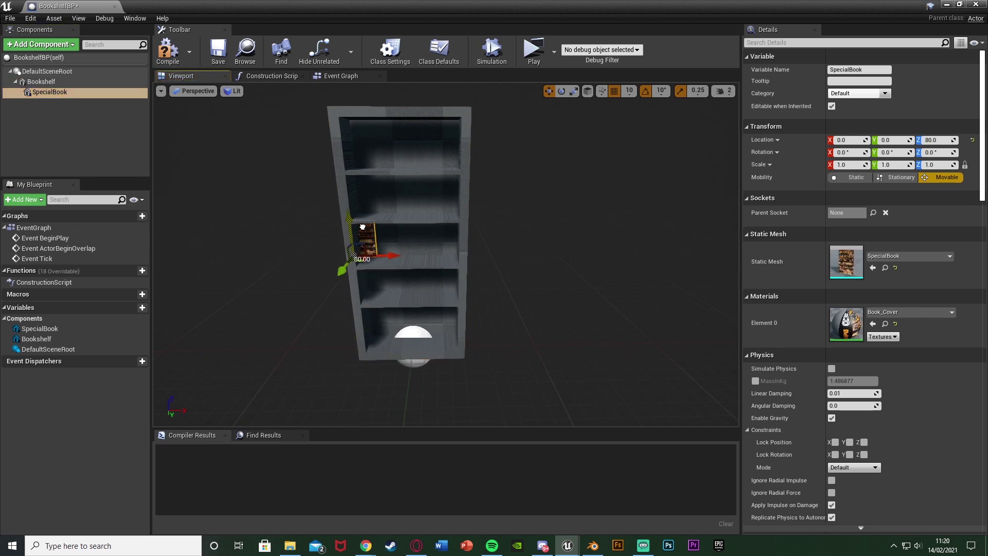
{"action": "key", "text": "w"}
{"action": "right_click_drag", "start_coordinate": [547, 198], "coordinate": [517, 218]}
{"action": "key", "text": "e"}
{"action": "left_click_drag", "start_coordinate": [435, 269], "coordinate": [423, 297]}
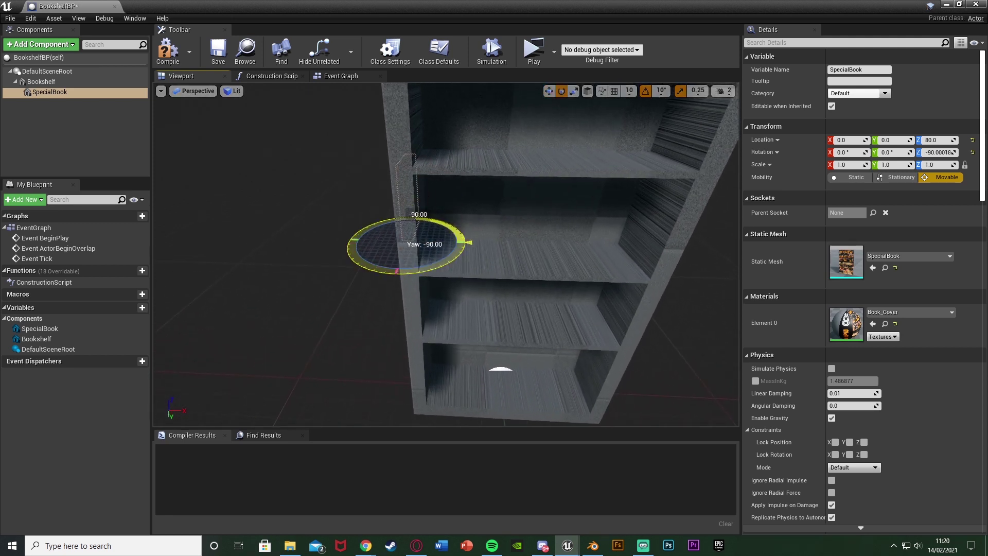
Step: Slide the SpecialBook inside the shelf's side panel, to about X 10.66 and Y 14.24
{"action": "key", "text": "space"}
{"action": "key", "text": "space"}
{"action": "left_click_drag", "start_coordinate": [442, 243], "coordinate": [472, 242]}
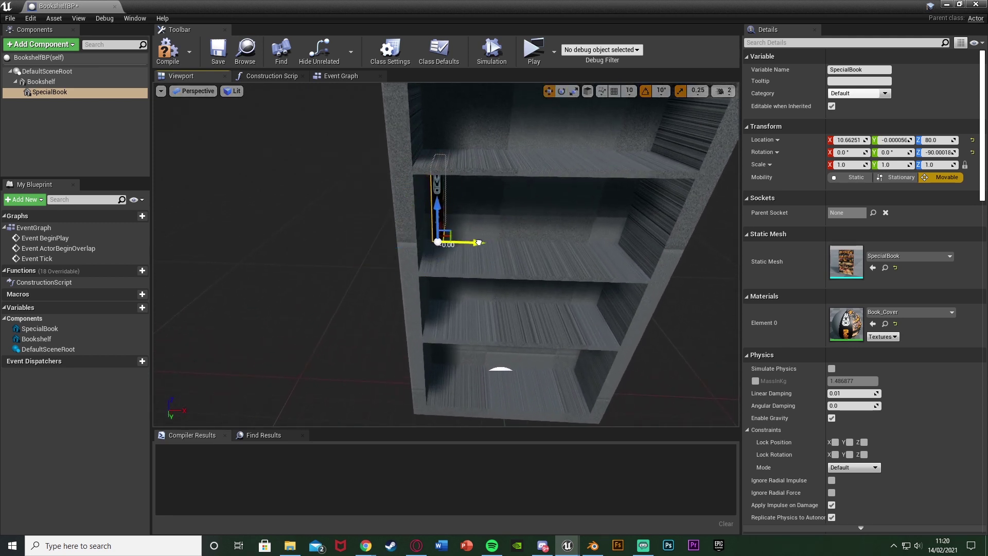
{"action": "right_click_drag", "start_coordinate": [471, 243], "coordinate": [520, 244]}
{"action": "key", "text": "a"}
{"action": "left_click_drag", "start_coordinate": [423, 247], "coordinate": [450, 256]}
Step: Lower the SpecialBook onto the shelf board and adjust its depth, to about Y 13.48 and Z 76.94
{"action": "key", "text": "d"}
{"action": "right_click_drag", "start_coordinate": [449, 256], "coordinate": [360, 265]}
{"action": "key", "text": "w"}
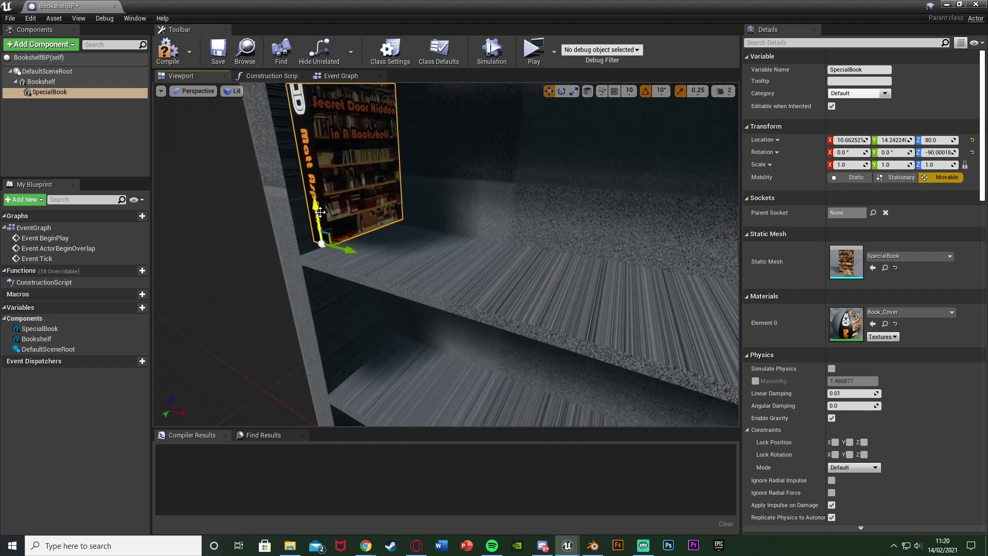
{"action": "left_click_drag", "start_coordinate": [321, 215], "coordinate": [348, 254]}
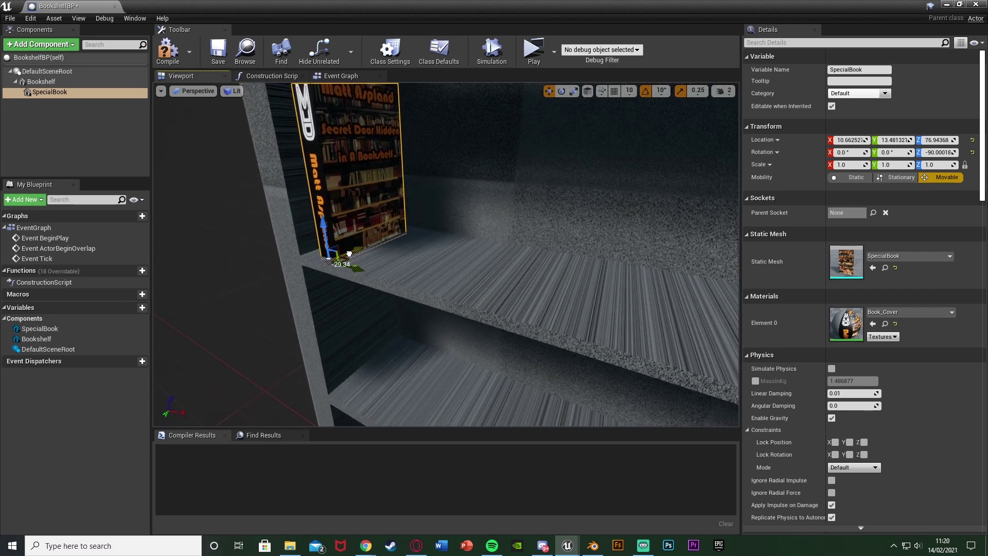
{"action": "right_click_drag", "start_coordinate": [348, 254], "coordinate": [352, 253]}
{"action": "key", "text": "s"}
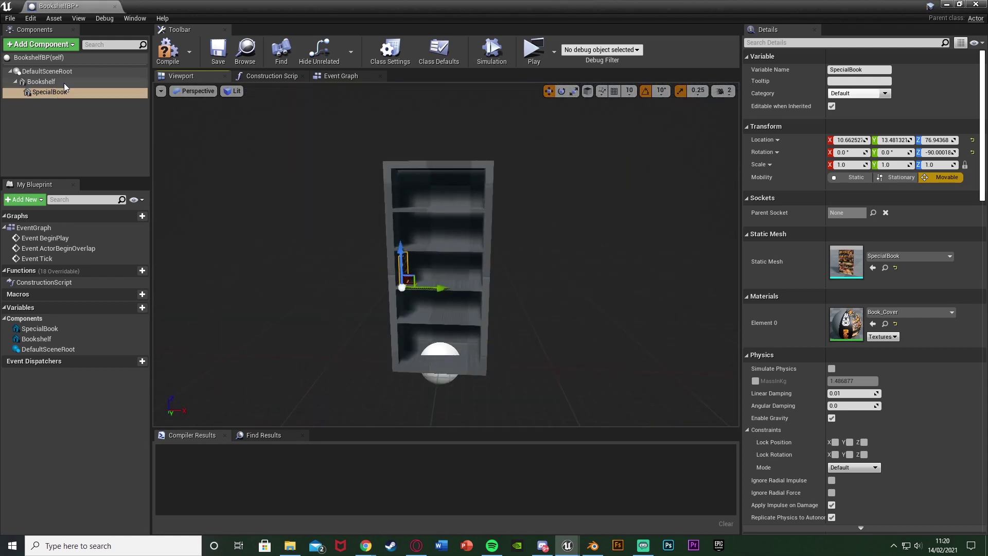
Step: Rotate the Bookshelf about its vertical axis and back to preview the door swing, and clear the selection
{"action": "left_click", "coordinate": [50, 82]}
{"action": "key", "text": "e"}
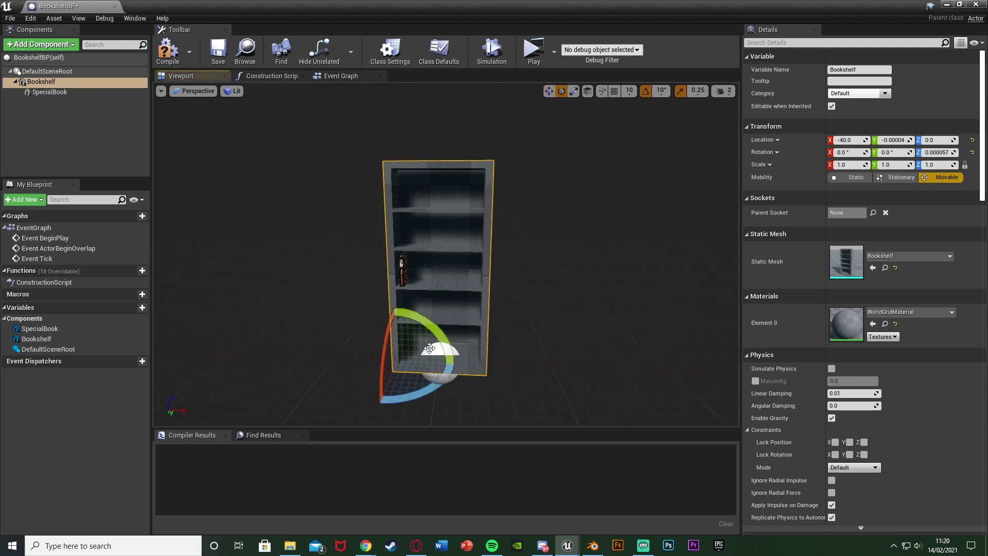
{"action": "mouse_move", "coordinate": [414, 385]}
{"action": "left_mouse_down"}
{"action": "mouse_move", "coordinate": [373, 395]}
{"action": "mouse_move", "coordinate": [415, 385]}
{"action": "left_mouse_up"}
{"action": "key", "text": "r"}
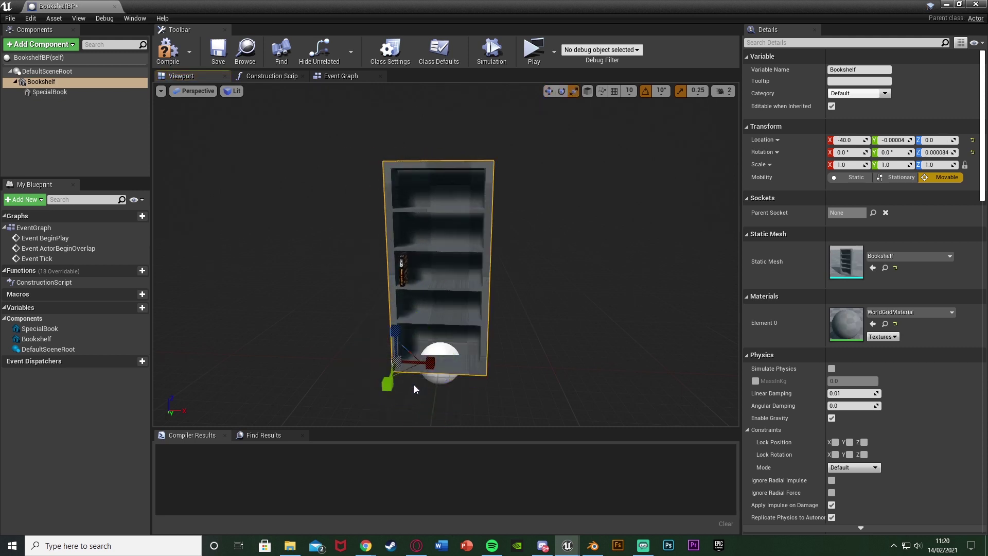
{"action": "left_click", "coordinate": [179, 165]}
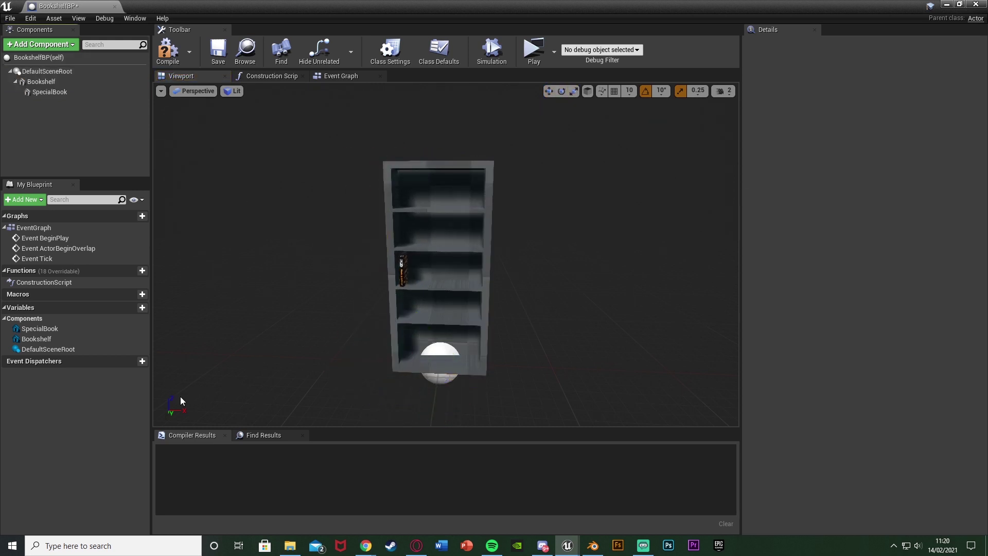
Step: Create a variable named BookIn and set its type to Float
{"action": "left_click", "coordinate": [142, 307]}
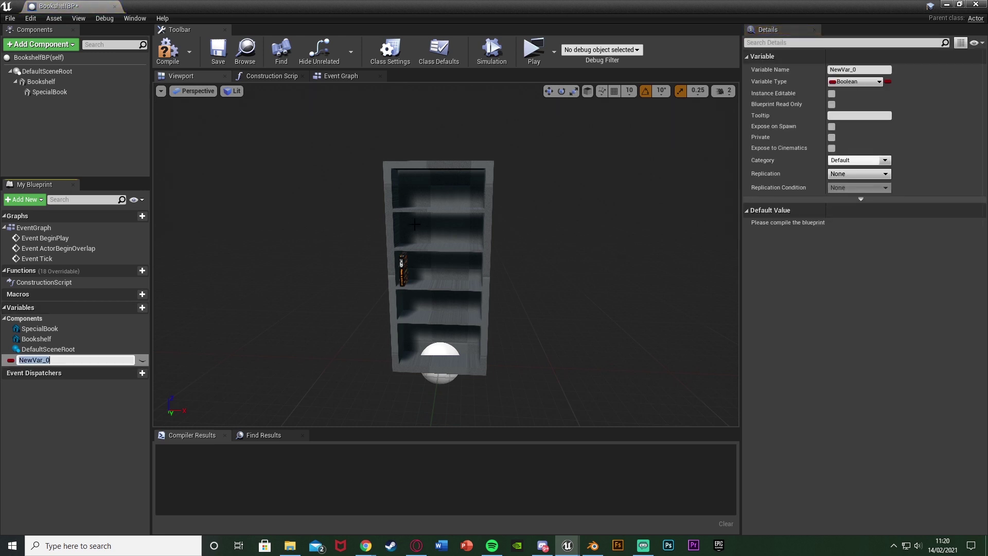
{"action": "type", "text": "n"}
{"action": "key", "text": "Return"}
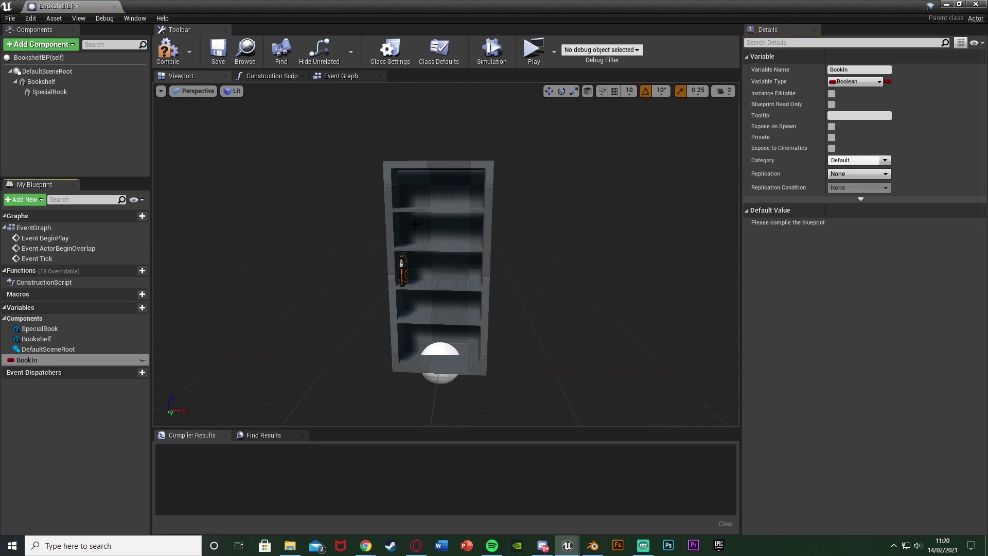
{"action": "left_click", "coordinate": [857, 81]}
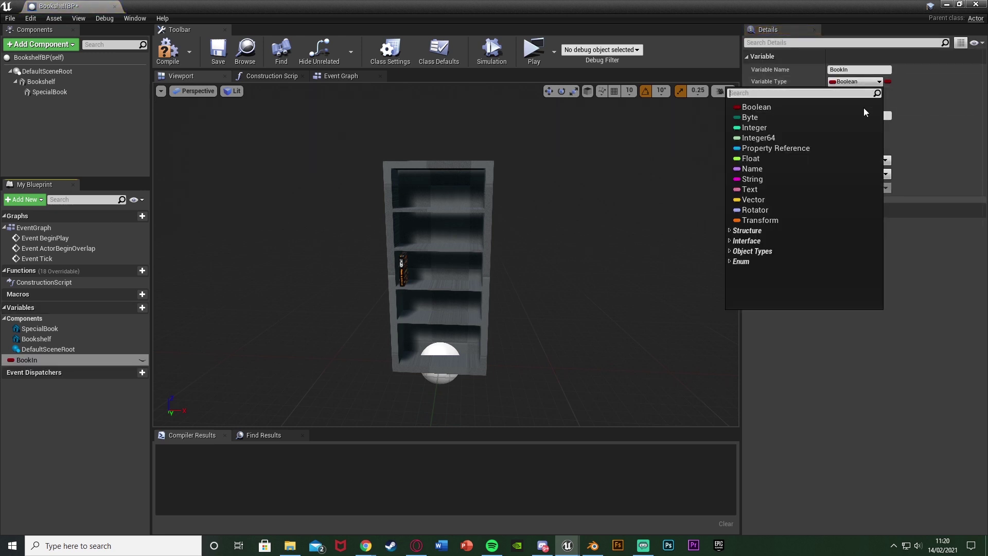
{"action": "left_click", "coordinate": [755, 159]}
Step: Tilt the SpecialBook and return it to preview its movement from the pushed-in position
{"action": "key", "text": "w"}
{"action": "right_click_drag", "start_coordinate": [618, 216], "coordinate": [582, 239]}
{"action": "key", "text": "d"}
{"action": "left_click", "coordinate": [340, 181]}
{"action": "right_click_drag", "start_coordinate": [340, 181], "coordinate": [330, 182]}
{"action": "mouse_move", "coordinate": [348, 179]}
{"action": "left_mouse_down"}
{"action": "mouse_move", "coordinate": [367, 158]}
{"action": "mouse_move", "coordinate": [343, 187]}
{"action": "left_mouse_up"}
{"action": "key", "text": "r"}
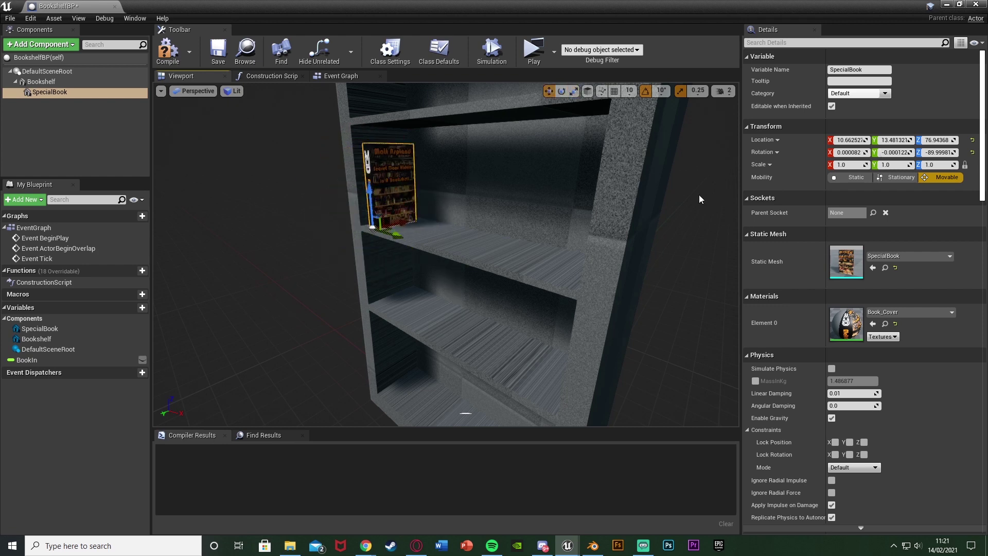
Step: Set the SpecialBook's Y rotation to 0, select the BookIn variable, and compile the blueprint
{"action": "left_click", "coordinate": [897, 152]}
{"action": "type", "text": "0"}
{"action": "key", "text": "Return"}
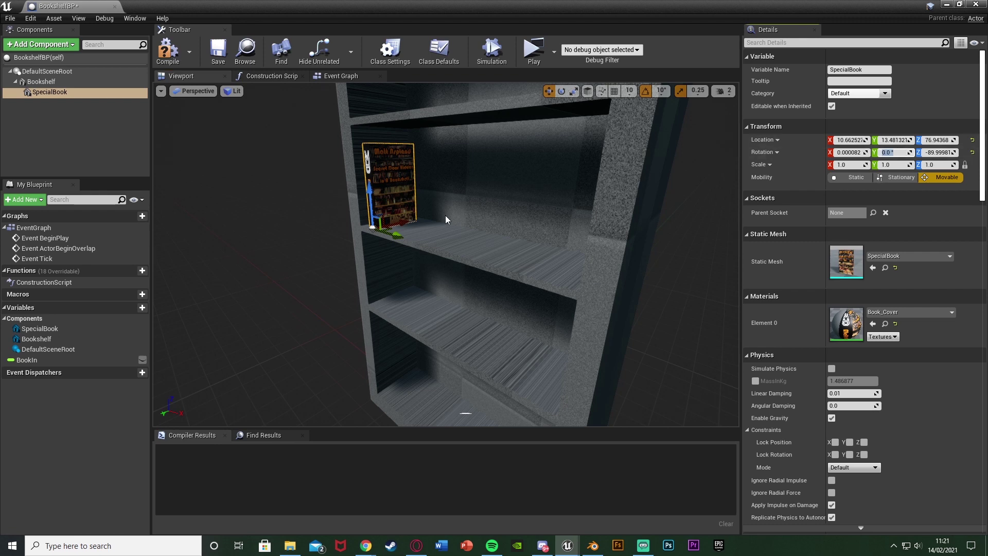
{"action": "left_click", "coordinate": [107, 361]}
{"action": "key", "text": "F7"}
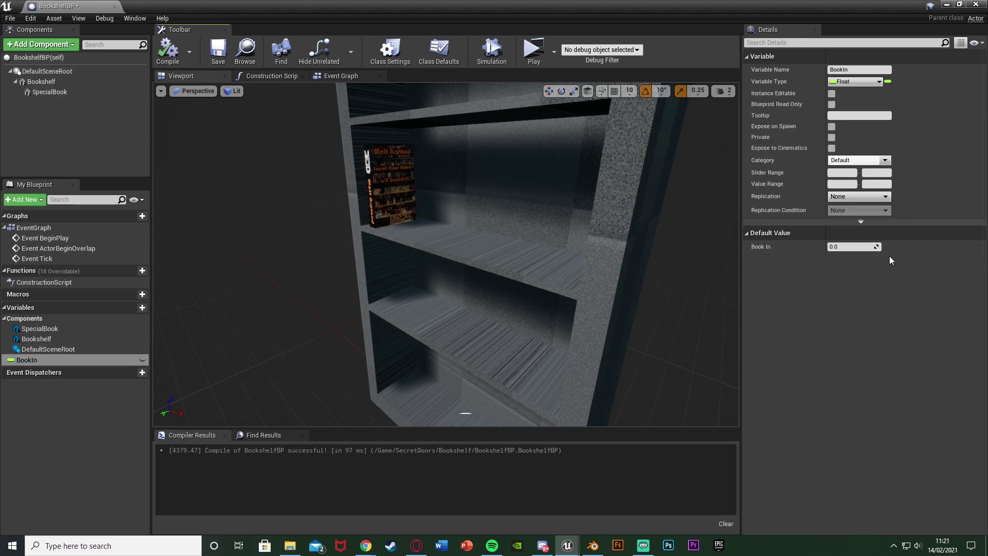
Step: Create a Float variable named BookOut and compile the blueprint
{"action": "left_click", "coordinate": [141, 309]}
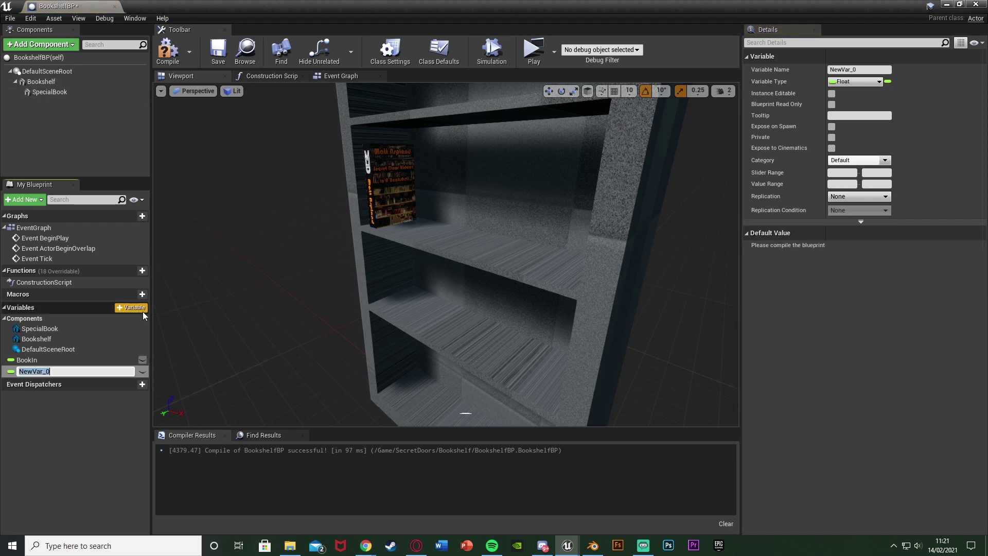
{"action": "type", "text": "BookOut"}
{"action": "key", "text": "Return"}
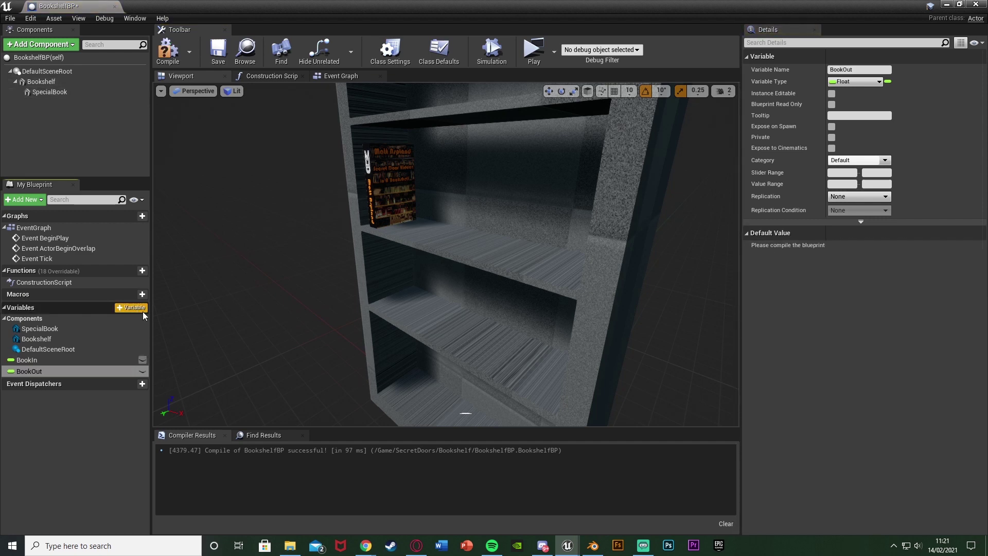
{"action": "left_click", "coordinate": [169, 54]}
Step: Tilt the SpecialBook and back to preview its pulled-out angle, and enter that angle as BookOut's default value
{"action": "left_click", "coordinate": [388, 188]}
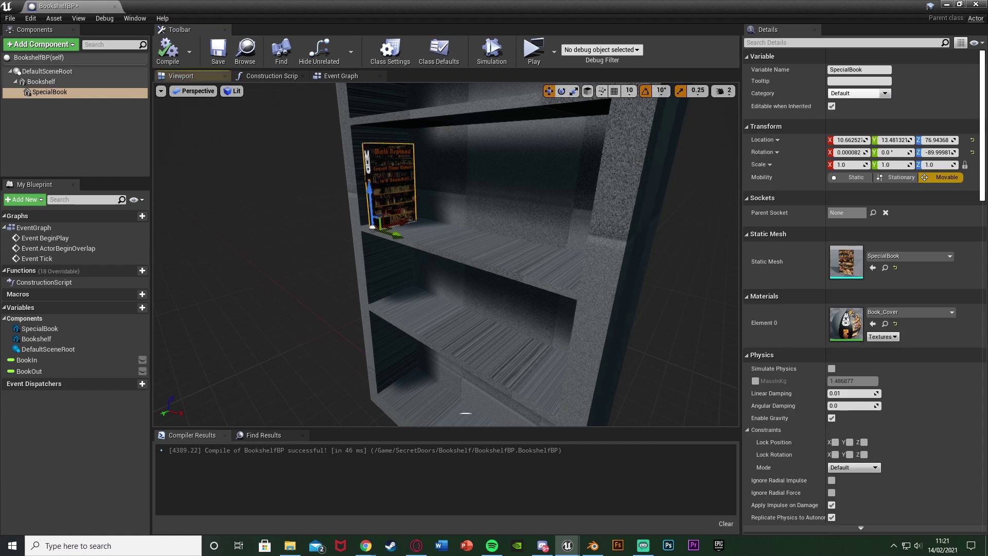
{"action": "key", "text": "e"}
{"action": "left_click_drag", "start_coordinate": [345, 183], "coordinate": [323, 232]}
{"action": "key", "text": "r"}
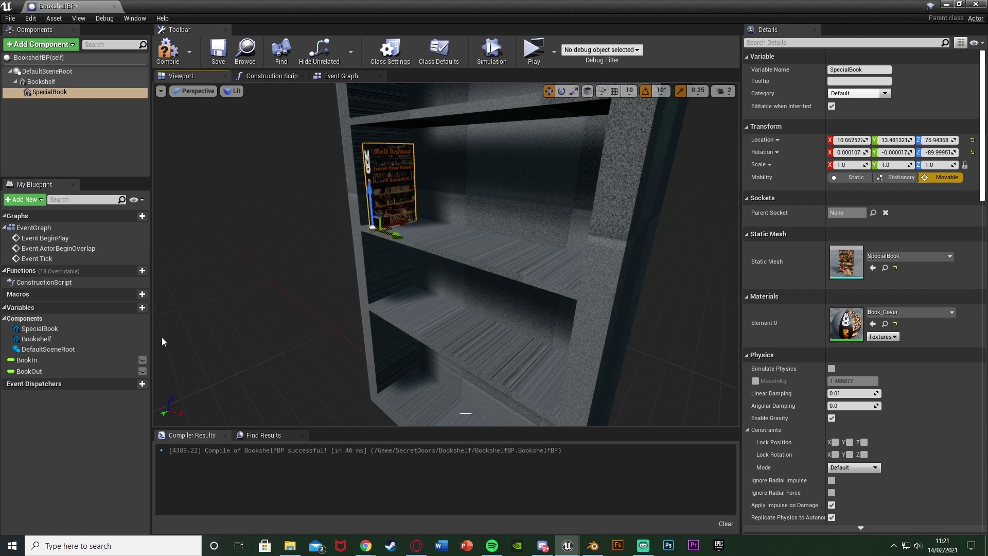
{"action": "left_click", "coordinate": [29, 371]}
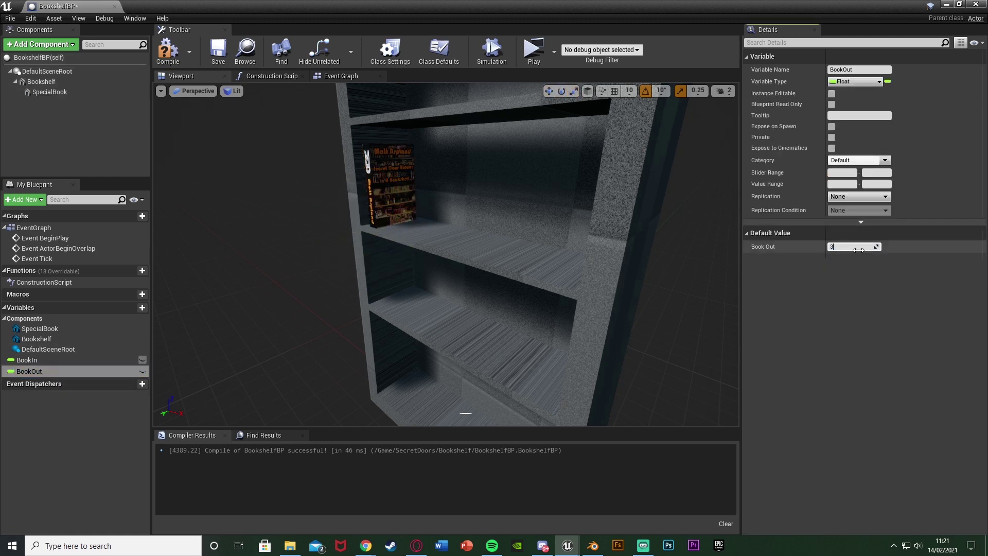
Step: Create a Float variable named DoorClosed and compile the blueprint
{"action": "left_click", "coordinate": [141, 308]}
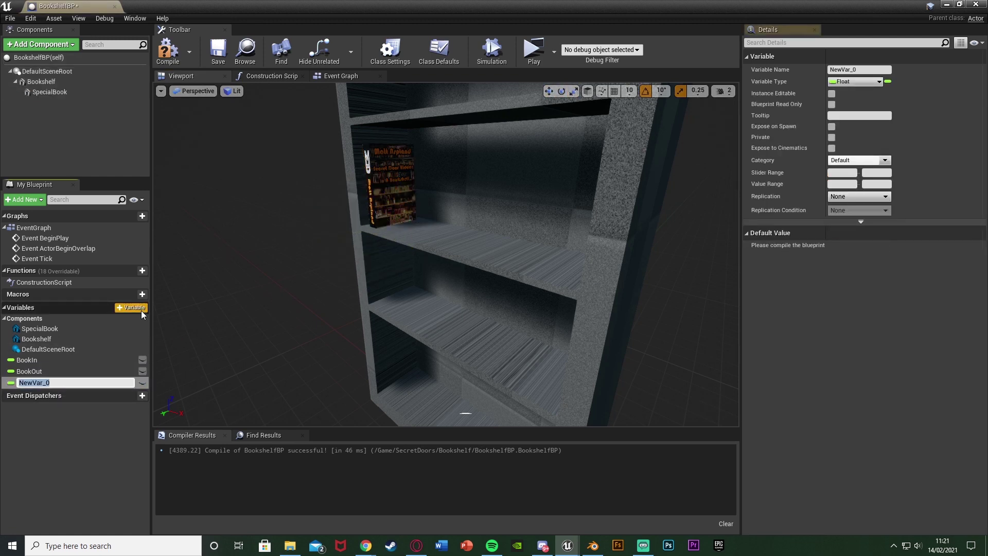
{"action": "type", "text": "DoorClosed"}
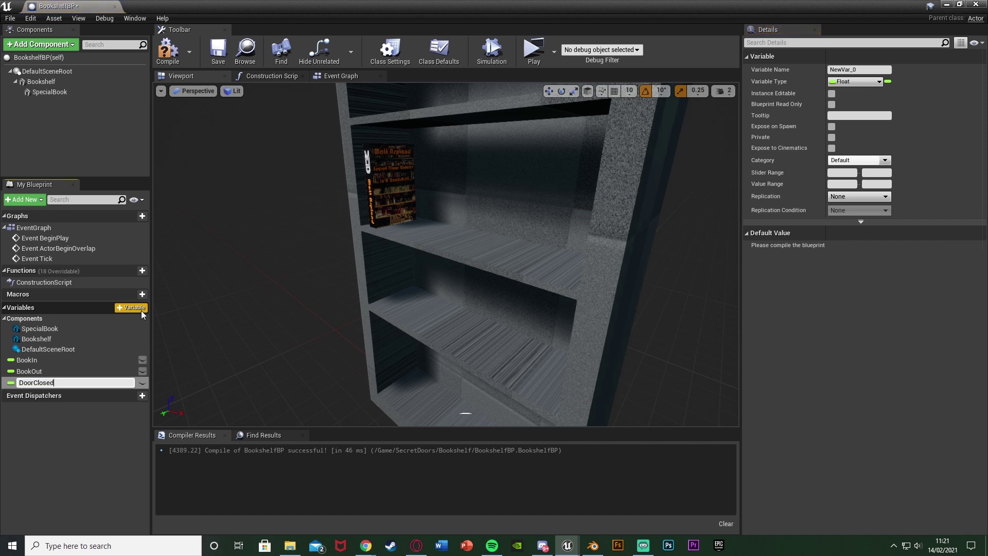
{"action": "key", "text": "Return"}
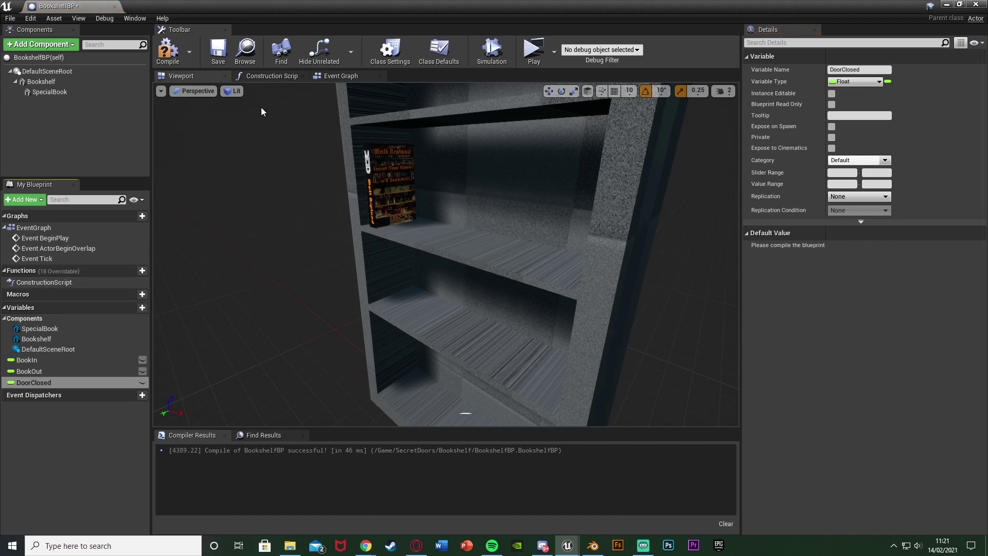
{"action": "left_click", "coordinate": [167, 61]}
Step: Reset the Bookshelf's Z rotation to 0 and swing it about its vertical axis to preview the door's angles
{"action": "right_click_drag", "start_coordinate": [493, 209], "coordinate": [510, 193]}
{"action": "left_click", "coordinate": [492, 208]}
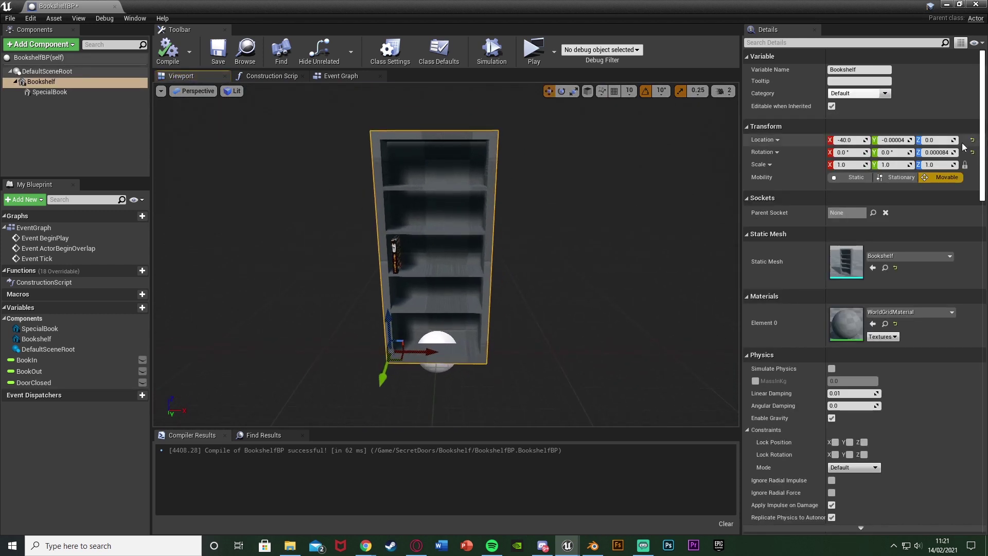
{"action": "left_click", "coordinate": [935, 153]}
{"action": "right_click_drag", "start_coordinate": [485, 318], "coordinate": [493, 322]}
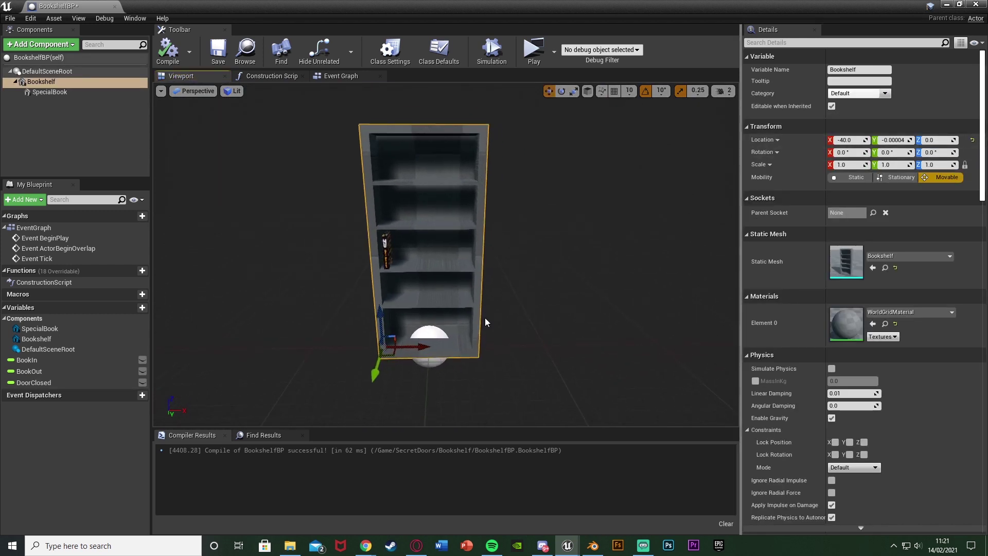
{"action": "key", "text": "e"}
{"action": "left_click_drag", "start_coordinate": [420, 366], "coordinate": [443, 348]}
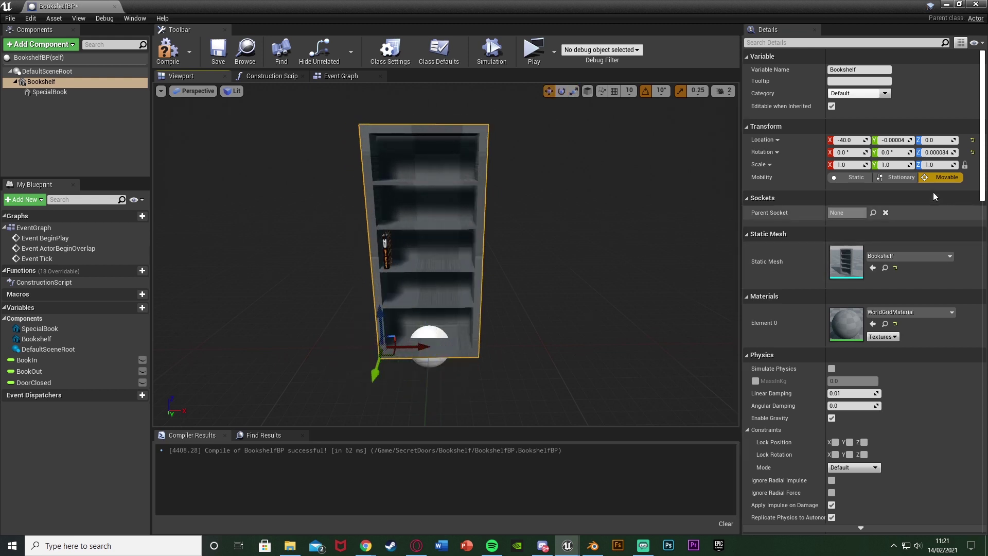
Step: Create a Float variable named DoorOpen
{"action": "left_click", "coordinate": [138, 308]}
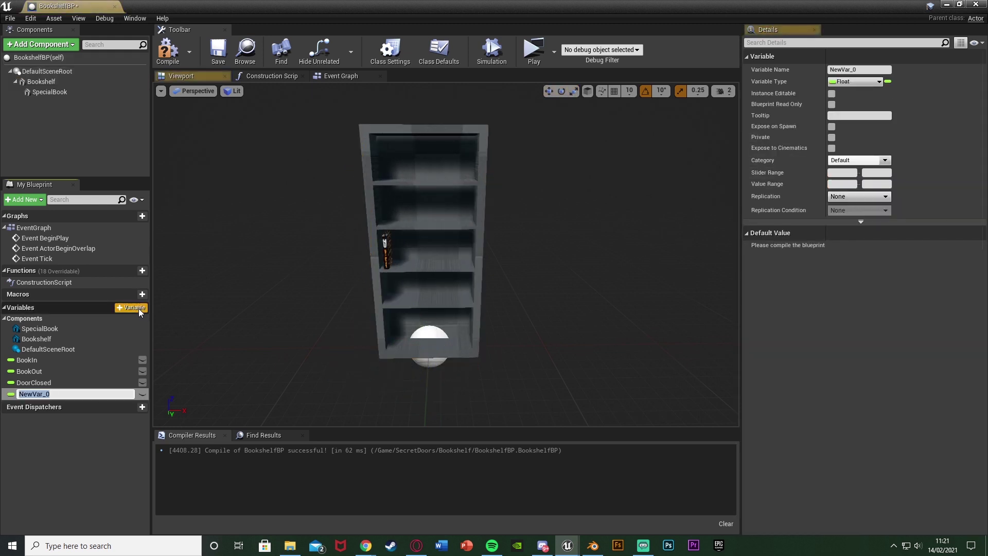
{"action": "type", "text": "DoorOpen"}
{"action": "key", "text": "Return"}
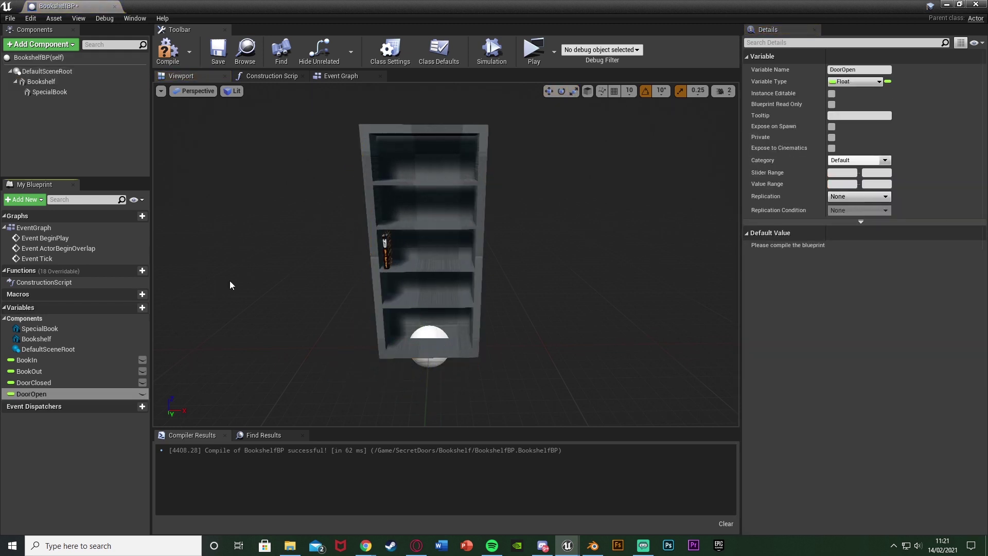
Step: Rotate the Bookshelf about its vertical axis in the viewport to preview how far the door should swing open
{"action": "left_click", "coordinate": [467, 276]}
{"action": "key", "text": "e"}
{"action": "mouse_move", "coordinate": [446, 335]}
{"action": "left_mouse_down"}
{"action": "mouse_move", "coordinate": [440, 353]}
{"action": "mouse_move", "coordinate": [437, 342]}
{"action": "mouse_move", "coordinate": [378, 354]}
{"action": "mouse_move", "coordinate": [437, 342]}
{"action": "left_mouse_up"}
{"action": "key", "text": "w"}
Step: Set DoorOpen's default value to 100 and compile the blueprint
{"action": "left_click", "coordinate": [95, 396]}
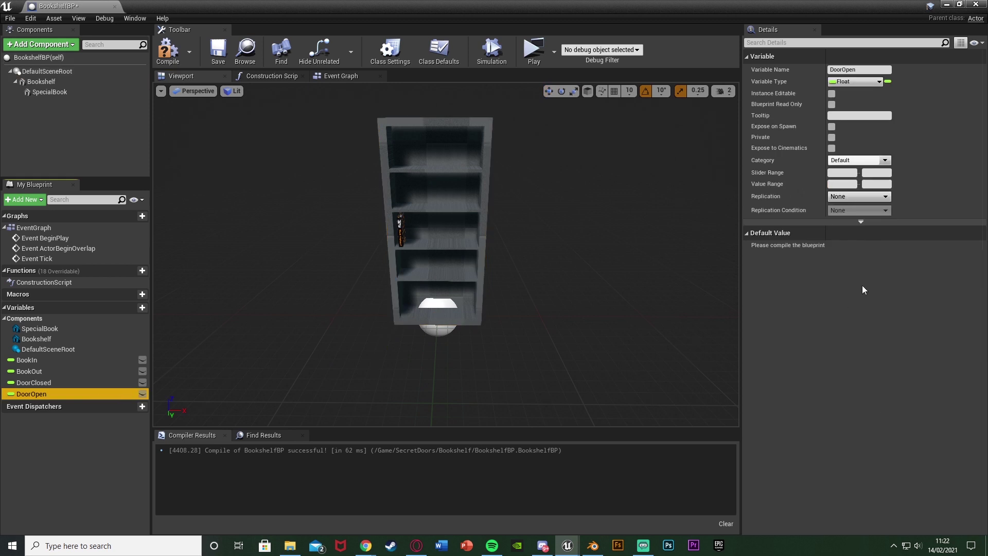
{"action": "left_click", "coordinate": [834, 244]}
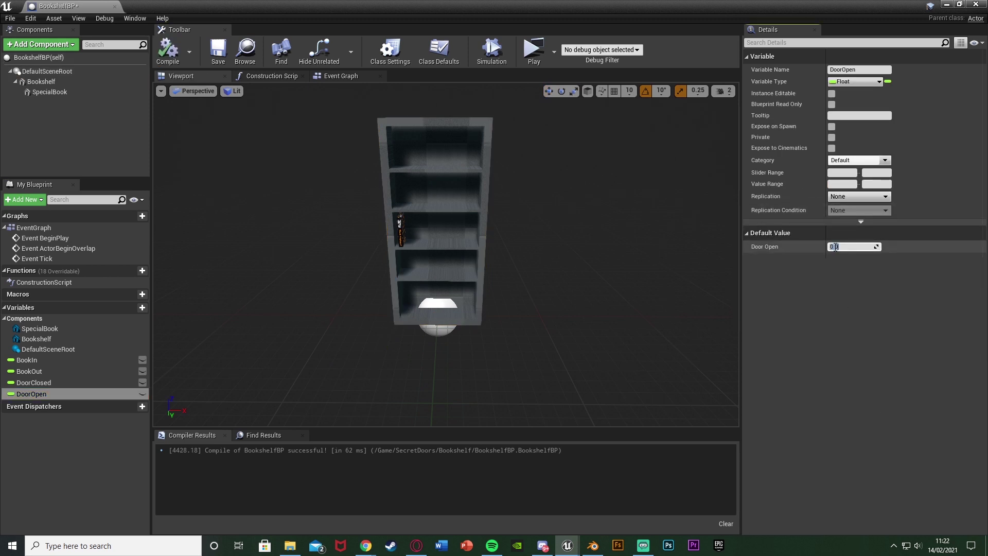
{"action": "type", "text": "10"}
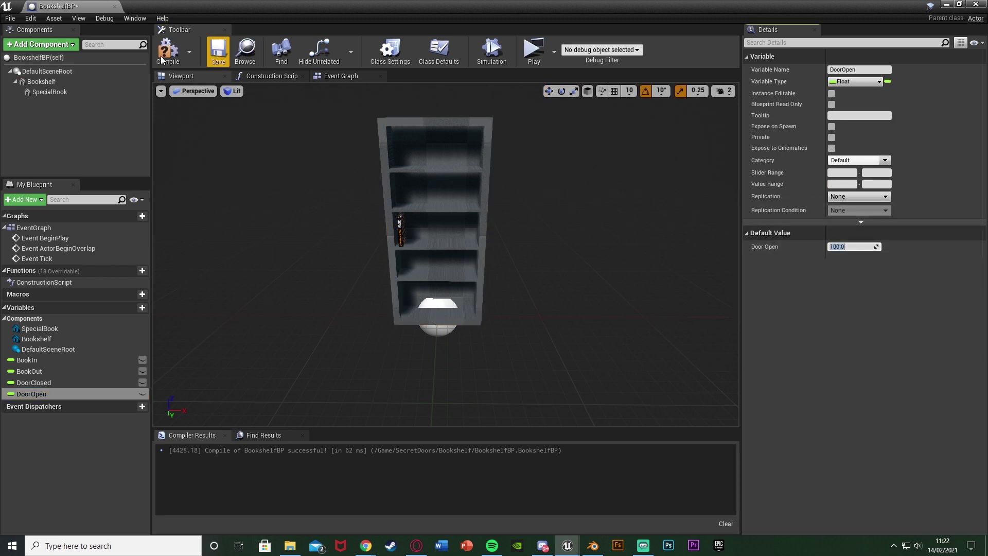
{"action": "left_click", "coordinate": [162, 57]}
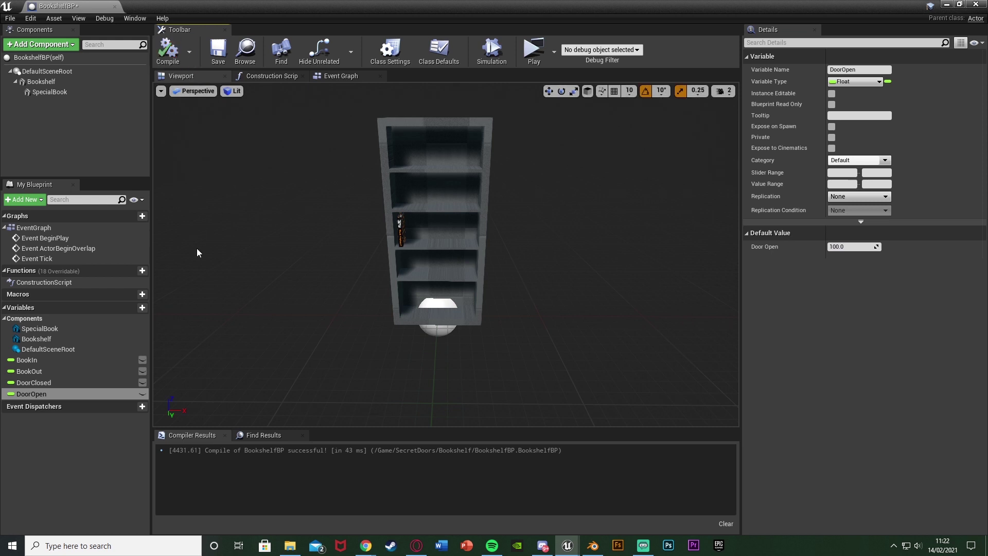
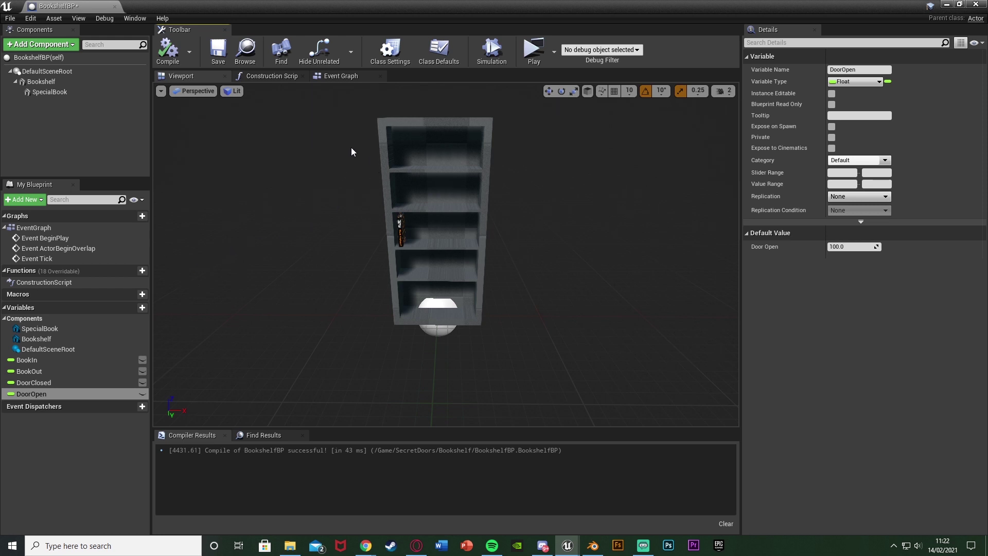
Step: Delete all the default event nodes from the Event Graph
{"action": "left_click", "coordinate": [341, 78]}
{"action": "right_click_drag", "start_coordinate": [485, 223], "coordinate": [377, 227]}
{"action": "scroll", "coordinate": [376, 226], "scroll_direction": "down", "scroll_amount": 3}
{"action": "left_click_drag", "start_coordinate": [297, 163], "coordinate": [425, 360]}
{"action": "key", "text": "Delete"}
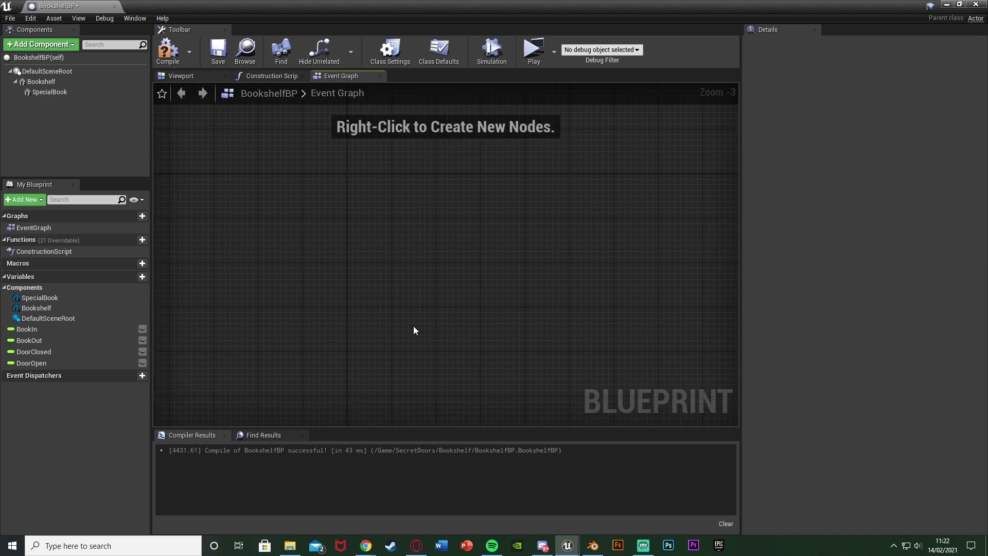
Step: Add a custom event named Open/Close Door to the Event Graph
{"action": "right_click", "coordinate": [352, 179]}
{"action": "type", "text": "custom"}
{"action": "key", "text": "Return"}
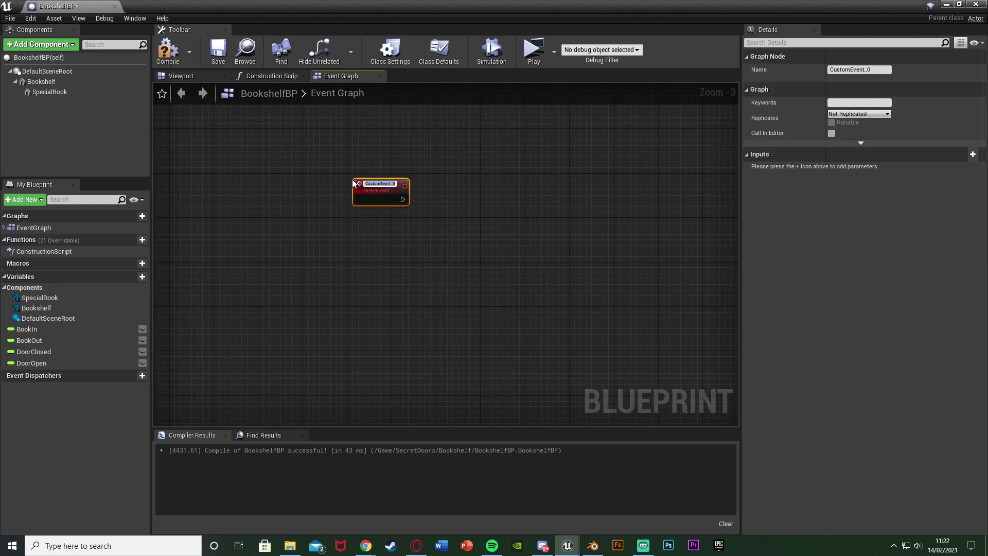
{"action": "type", "text": "Door"}
{"action": "type", "text": "/"}
{"action": "type", "text": "Close Door"}
{"action": "key", "text": "Return"}
{"action": "scroll", "coordinate": [352, 179], "scroll_direction": "up", "scroll_amount": 3}
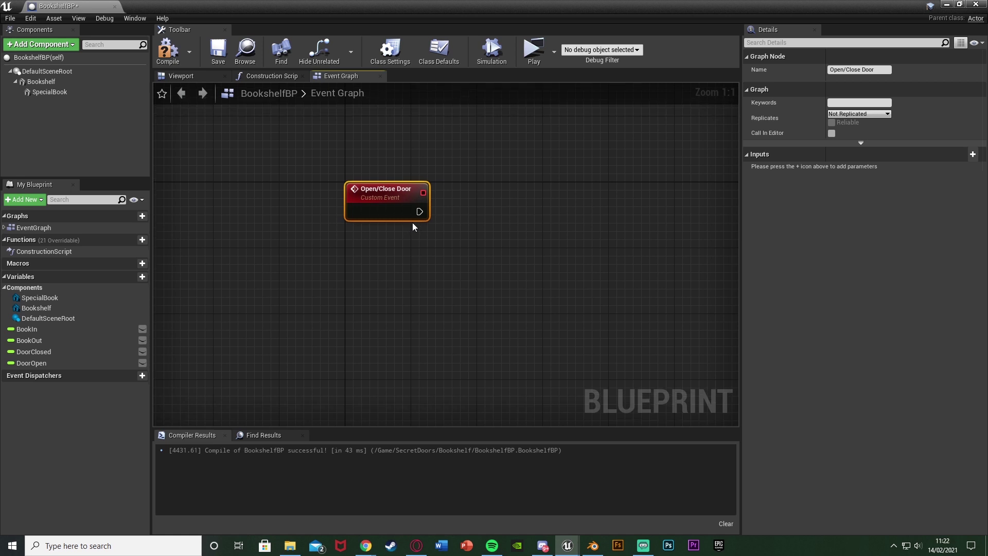
Step: Add a Do Once node, wire the Open/Close Door event into it, and align it with the event
{"action": "right_click_drag", "start_coordinate": [413, 223], "coordinate": [331, 233]}
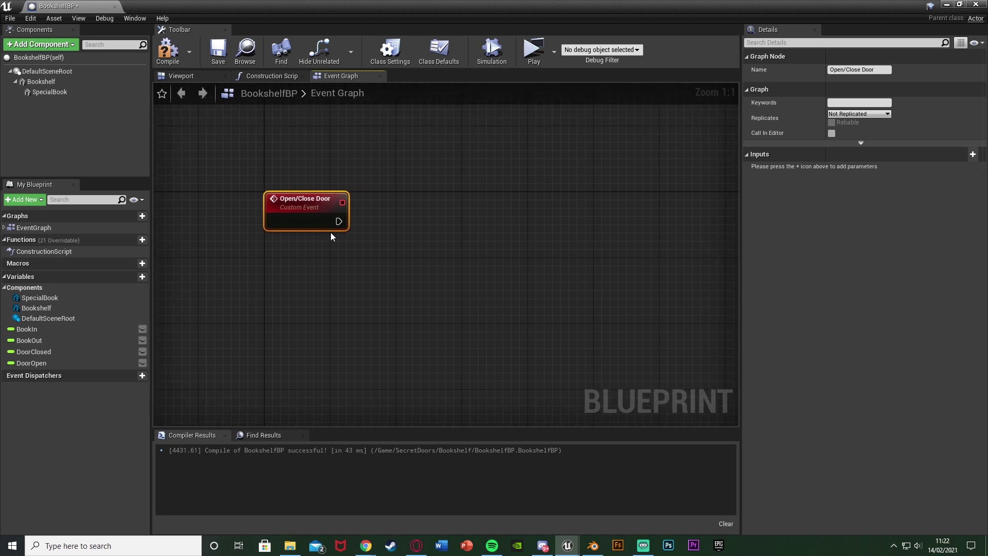
{"action": "left_click", "coordinate": [382, 208]}
{"action": "left_click_drag", "start_coordinate": [392, 228], "coordinate": [338, 222]}
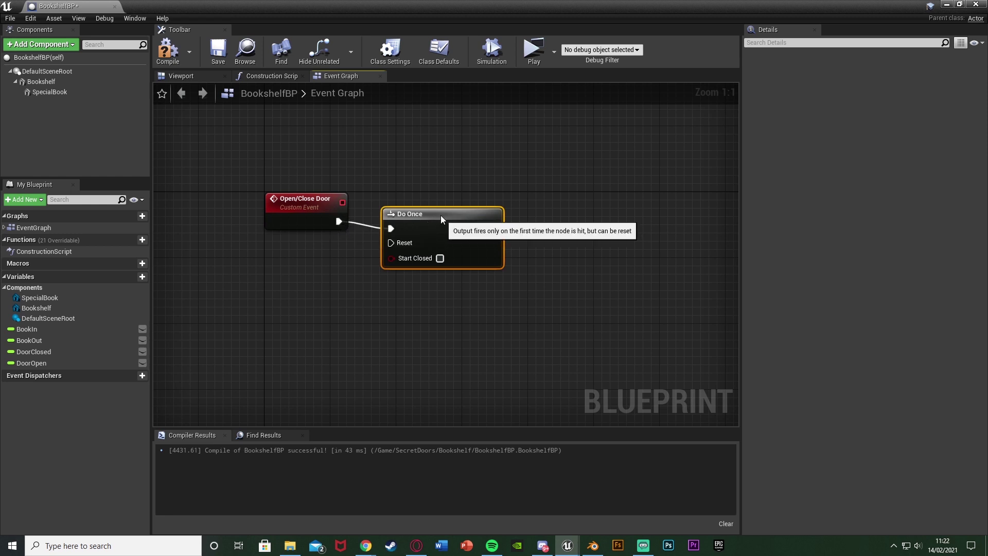
{"action": "left_click_drag", "start_coordinate": [441, 215], "coordinate": [439, 211]}
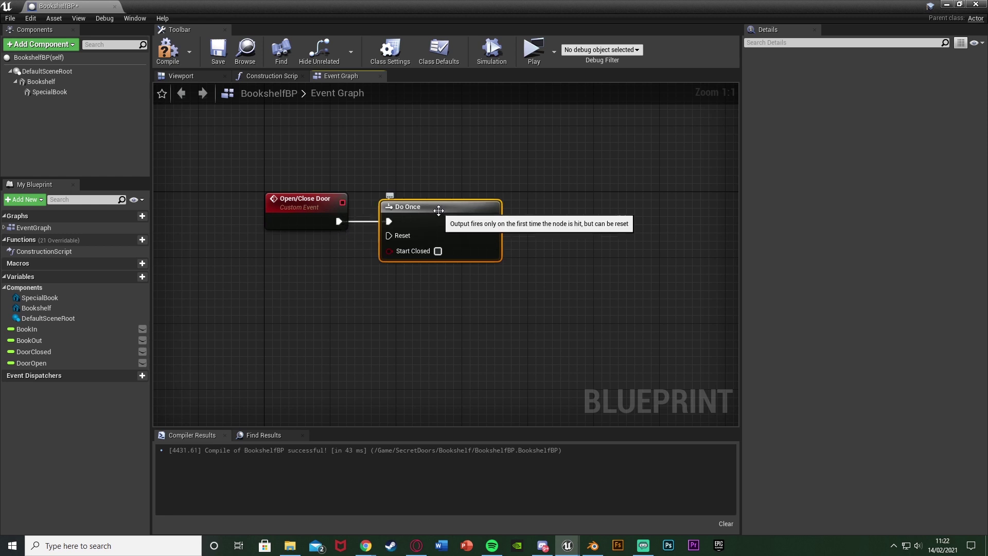
Step: Add a Flip Flop node from Do Once's Completed output and place it close beside Do Once
{"action": "right_click_drag", "start_coordinate": [438, 210], "coordinate": [341, 224]}
{"action": "left_click_drag", "start_coordinate": [394, 234], "coordinate": [459, 232]}
{"action": "type", "text": "fl"}
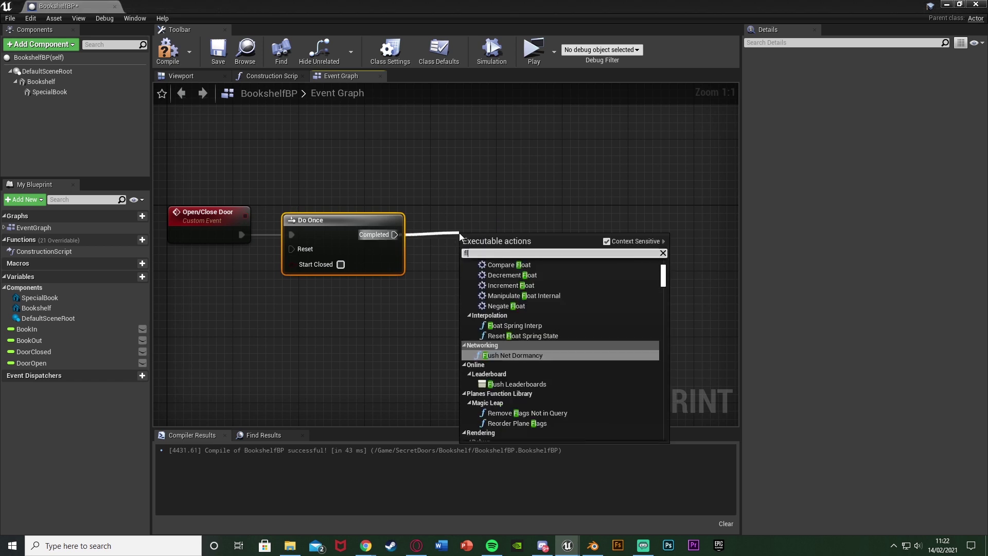
{"action": "type", "text": "ip"}
{"action": "key", "text": "Return"}
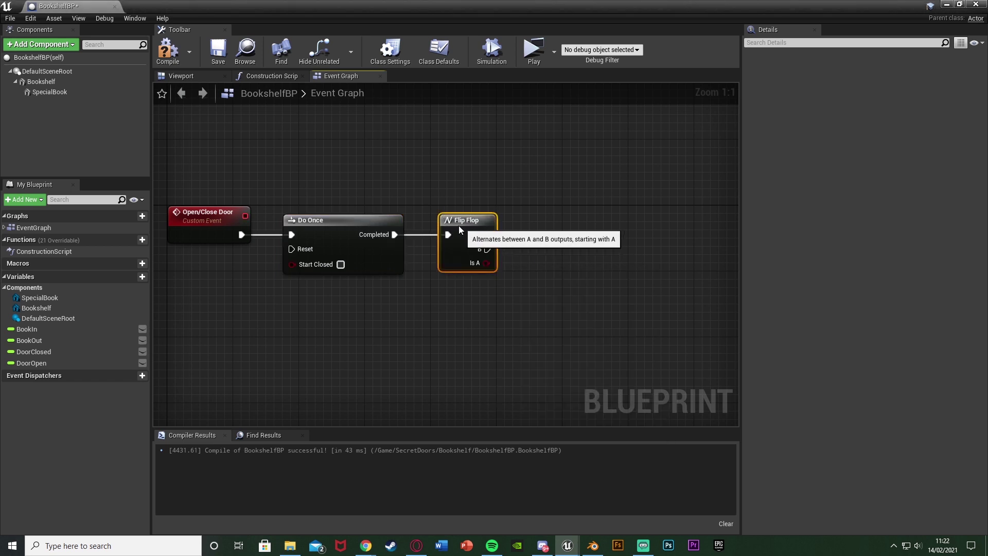
{"action": "left_click_drag", "start_coordinate": [458, 225], "coordinate": [448, 226]}
{"action": "left_click_drag", "start_coordinate": [457, 299], "coordinate": [499, 283]}
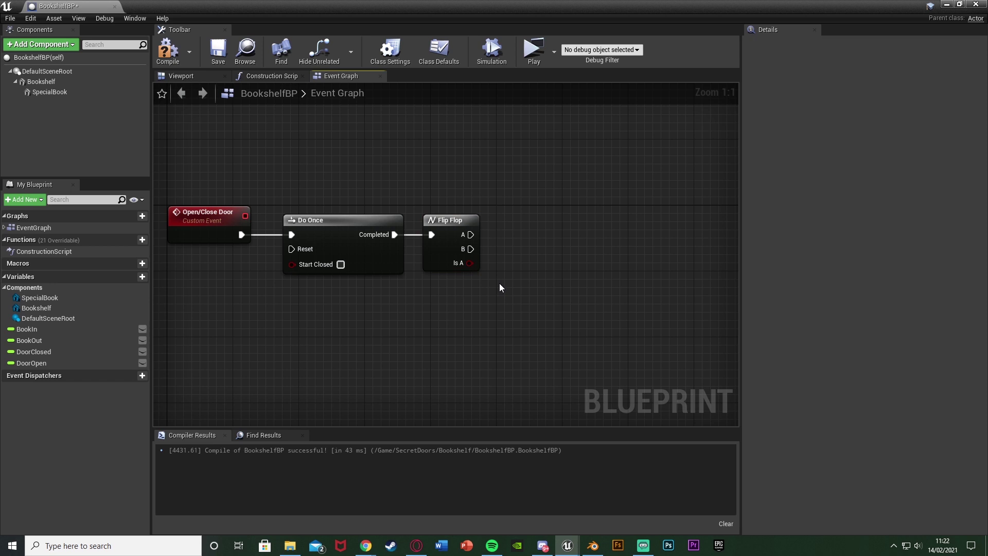
Step: Add a timeline named OpenTrack driven by the Flip Flop's A output, wiring A into its Play from Start input
{"action": "right_click_drag", "start_coordinate": [500, 283], "coordinate": [425, 278]}
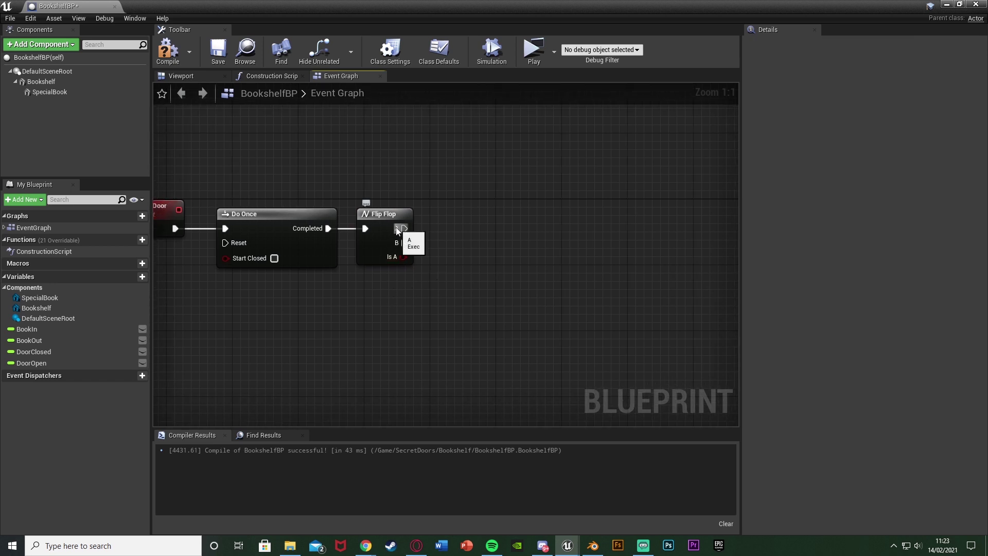
{"action": "right_click_drag", "start_coordinate": [431, 300], "coordinate": [358, 268]}
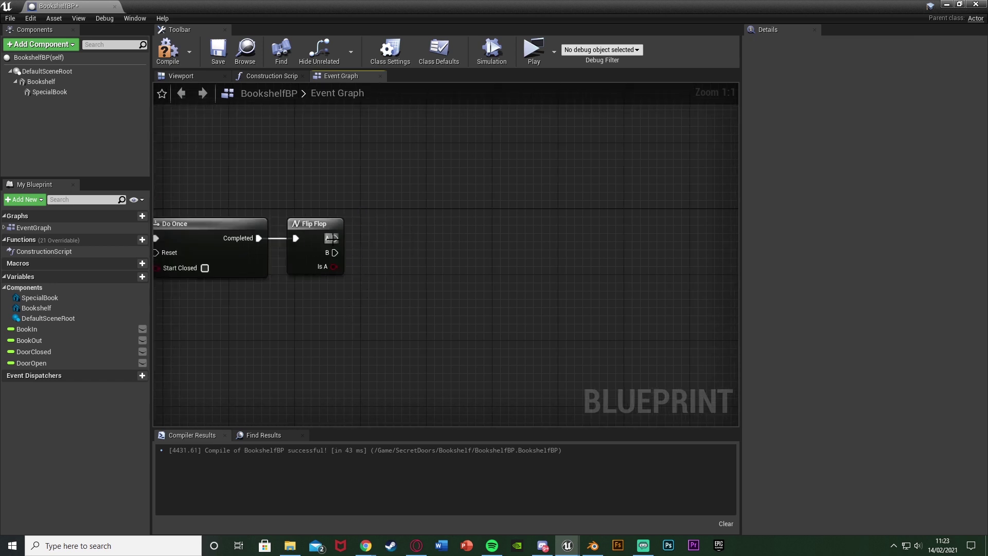
{"action": "left_click_drag", "start_coordinate": [332, 238], "coordinate": [449, 237]}
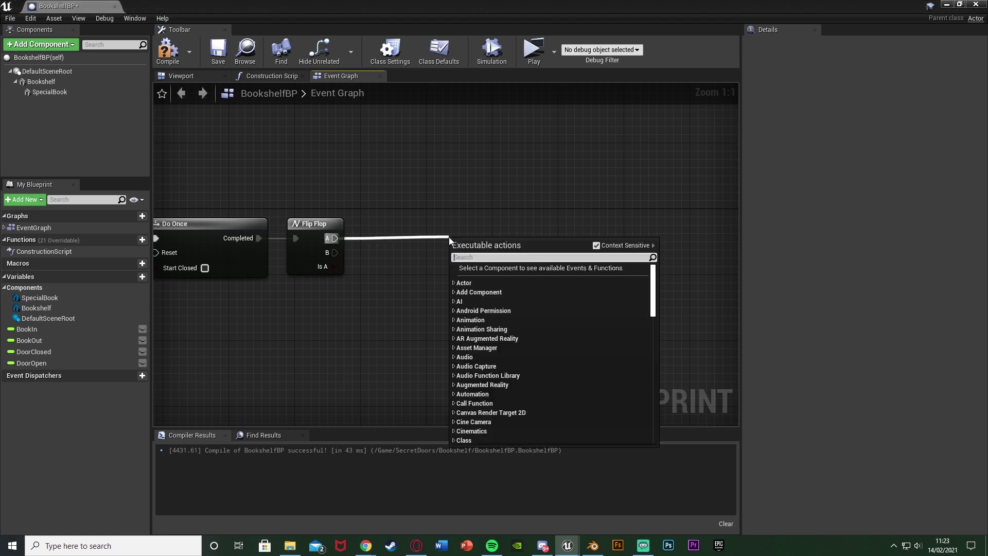
{"action": "type", "text": "add time"}
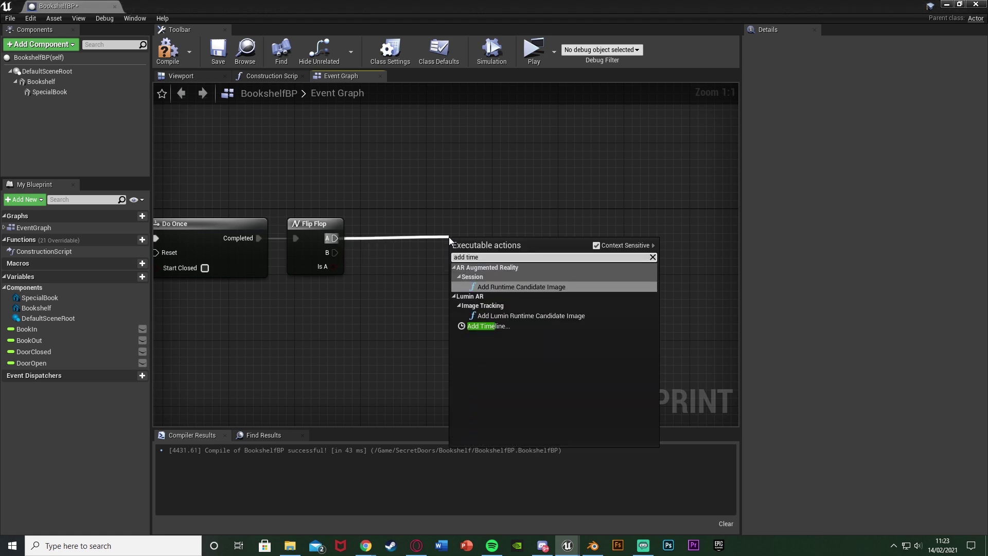
{"action": "left_click", "coordinate": [479, 326]}
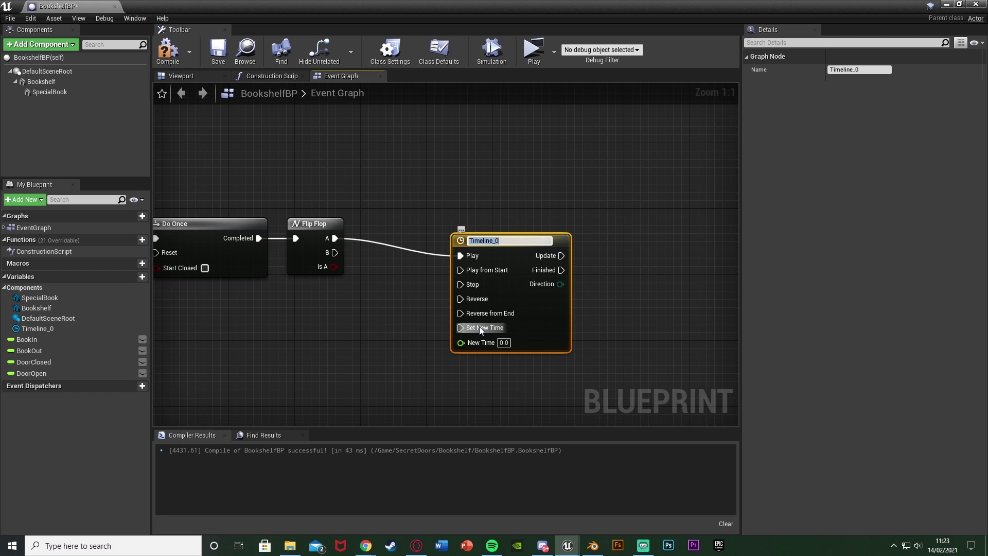
{"action": "type", "text": "OpenTrack"}
{"action": "key", "text": "Return"}
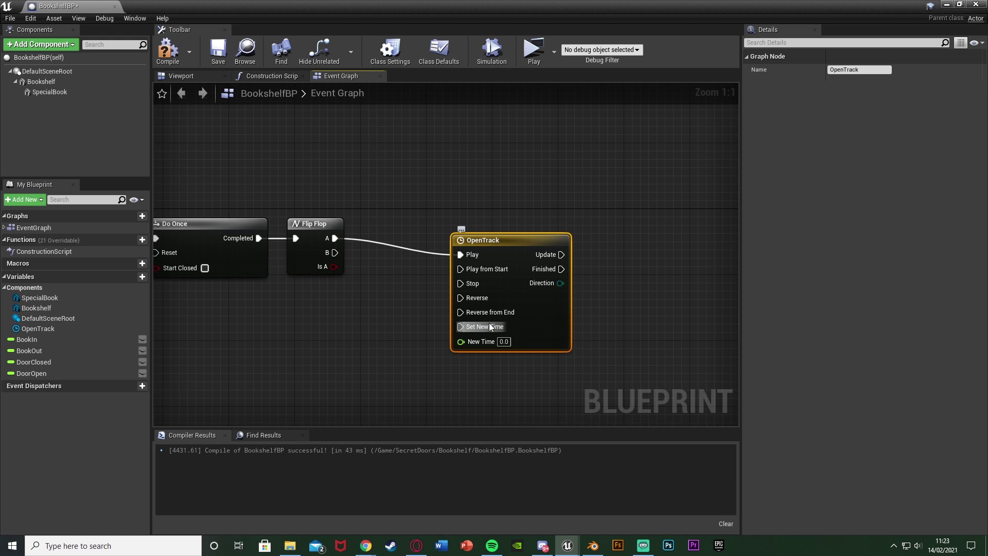
{"action": "left_click_drag", "start_coordinate": [458, 268], "coordinate": [336, 238]}
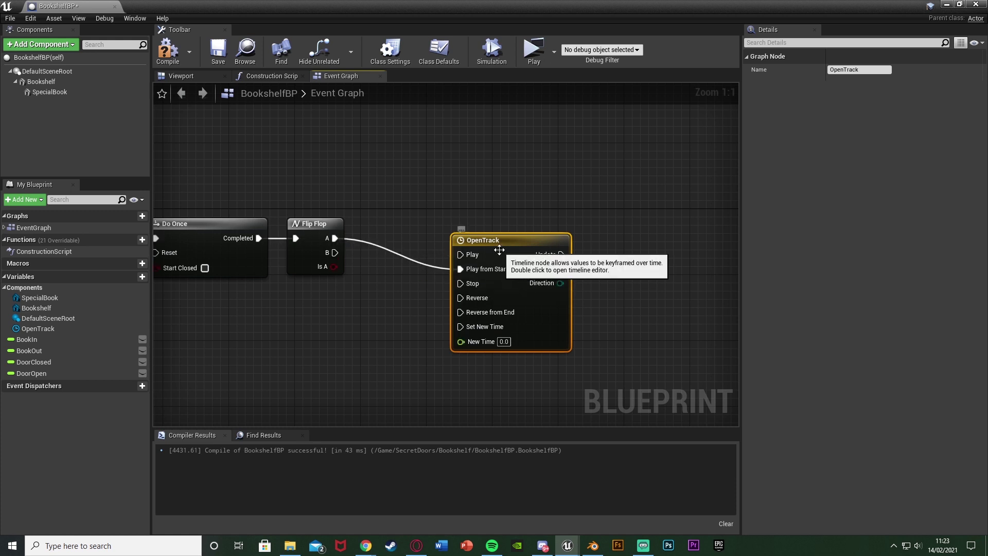
{"action": "left_click_drag", "start_coordinate": [499, 250], "coordinate": [473, 217]}
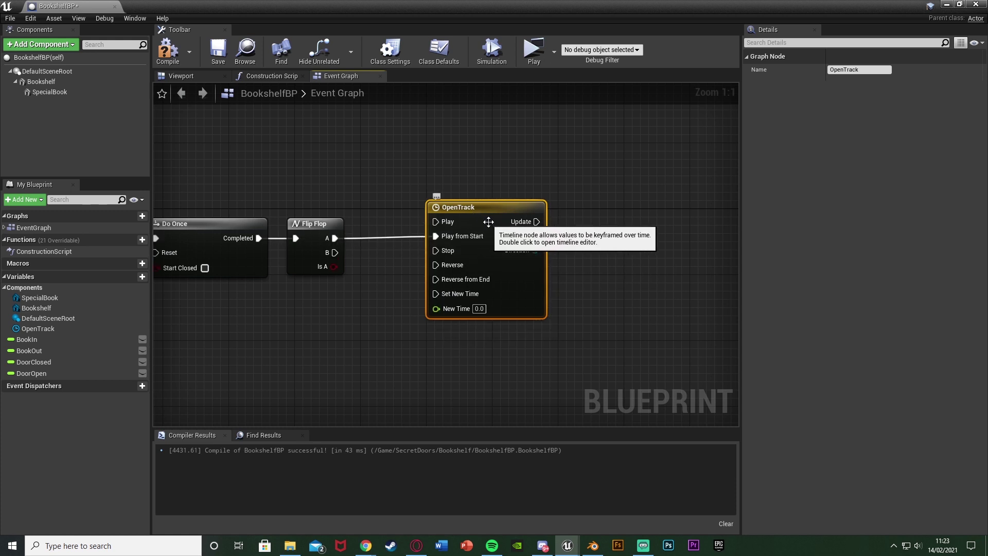
Step: Set the OpenTrack timeline's length to 3 and add a float track named BookTrack
{"action": "double_click", "coordinate": [480, 219]}
{"action": "left_click", "coordinate": [320, 105]}
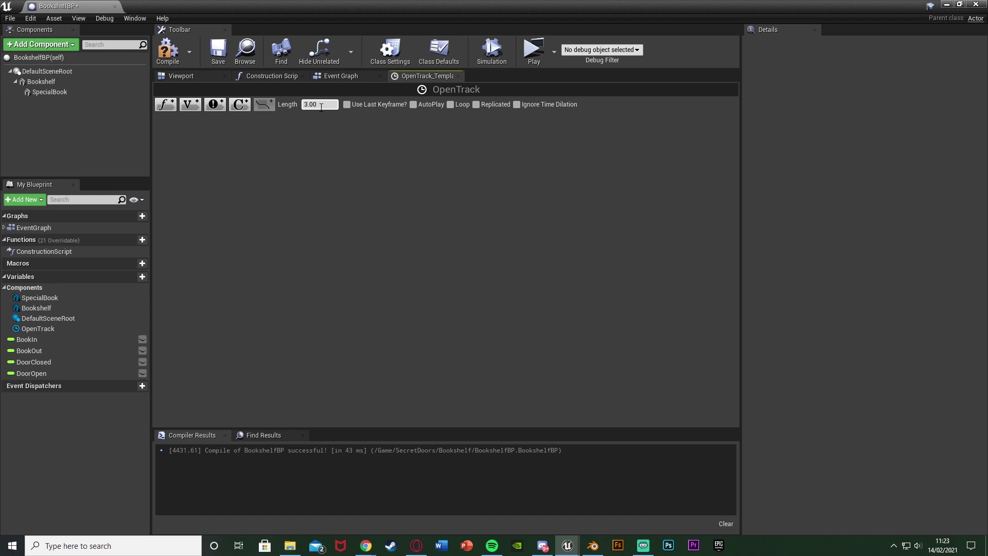
{"action": "left_click", "coordinate": [166, 106]}
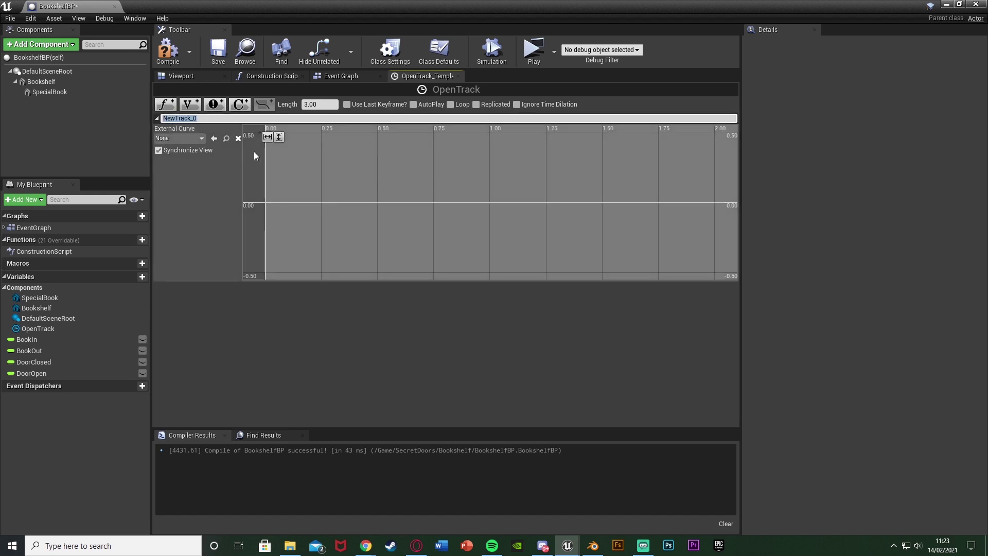
{"action": "type", "text": "BookTrack"}
{"action": "key", "text": "Return"}
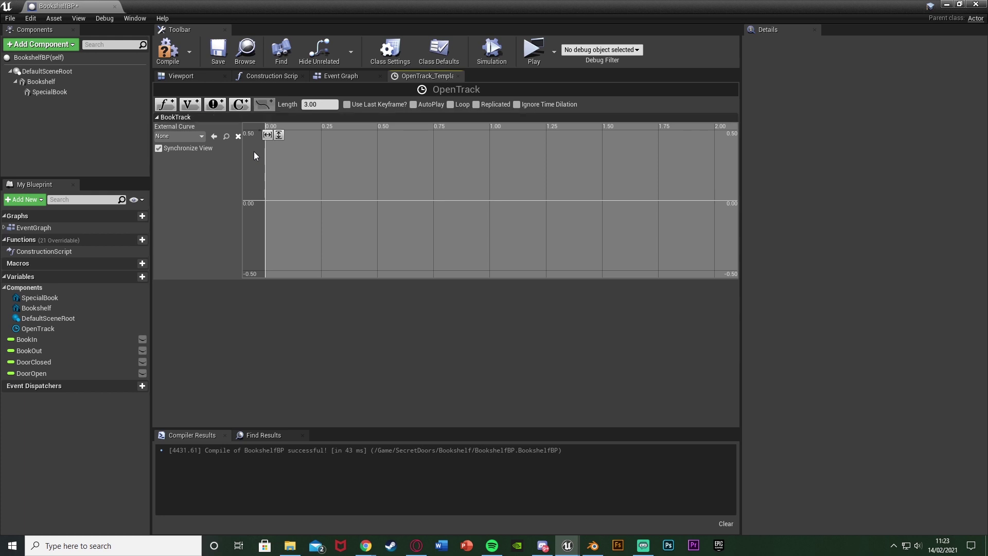
Step: Add a first key to BookTrack at time 0 with value 0
{"action": "right_click", "coordinate": [287, 169]}
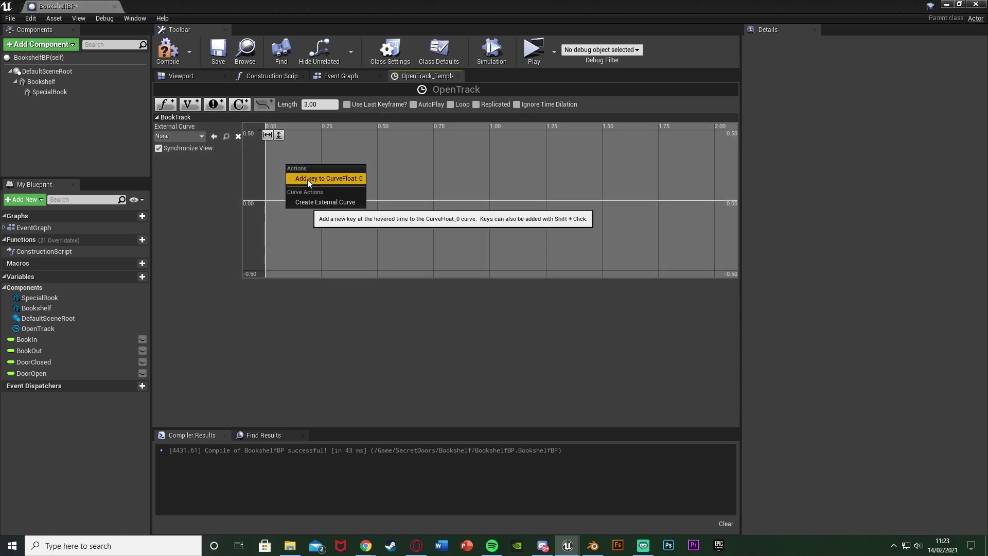
{"action": "left_click", "coordinate": [307, 175]}
{"action": "left_click", "coordinate": [311, 134]}
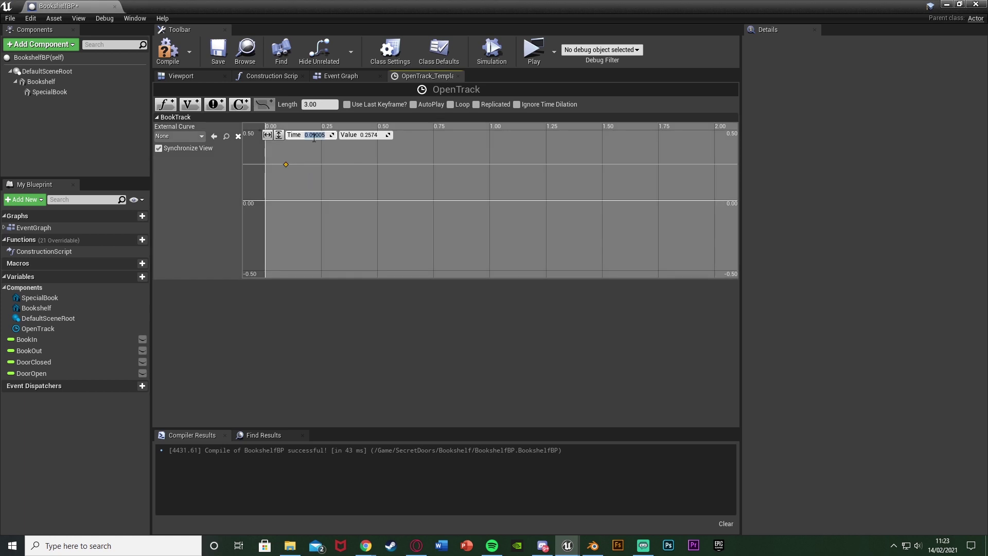
{"action": "type", "text": "0"}
{"action": "key", "text": "Tab"}
{"action": "type", "text": "0"}
{"action": "key", "text": "Return"}
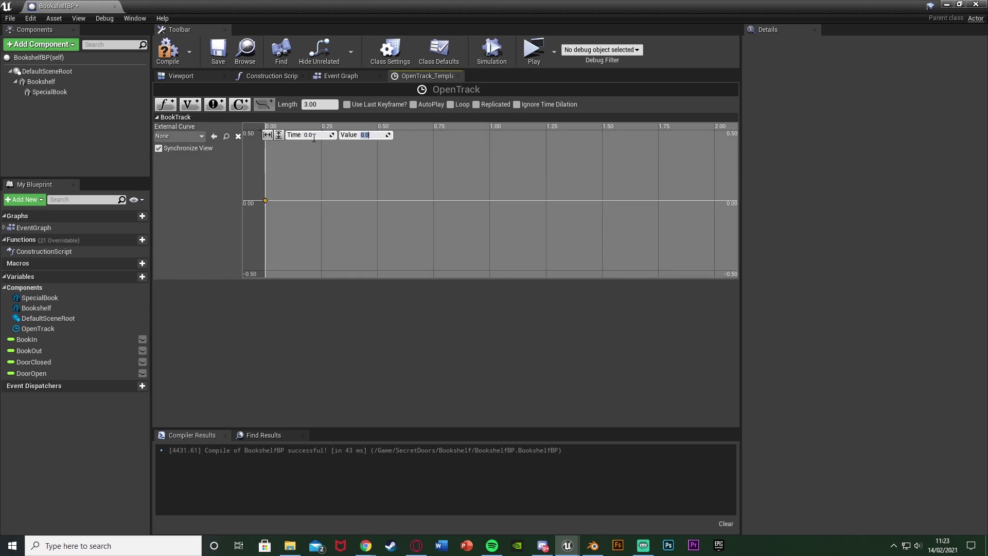
Step: Add a second key to BookTrack at time 0.5 with value 1
{"action": "right_click", "coordinate": [335, 173]}
{"action": "left_click", "coordinate": [354, 181]}
{"action": "left_click", "coordinate": [316, 135]}
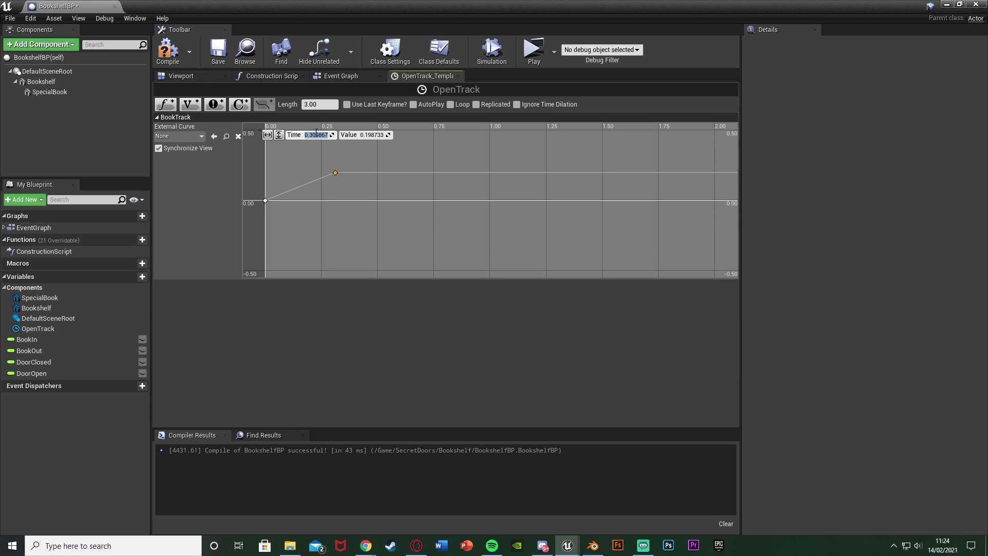
{"action": "type", "text": "0.5"}
{"action": "key", "text": "Tab"}
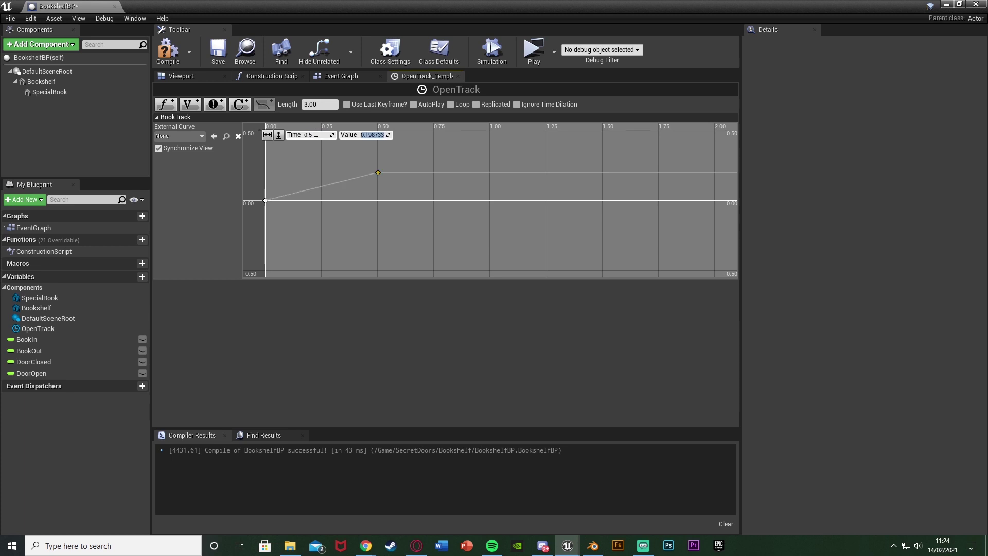
{"action": "type", "text": "1"}
{"action": "key", "text": "Return"}
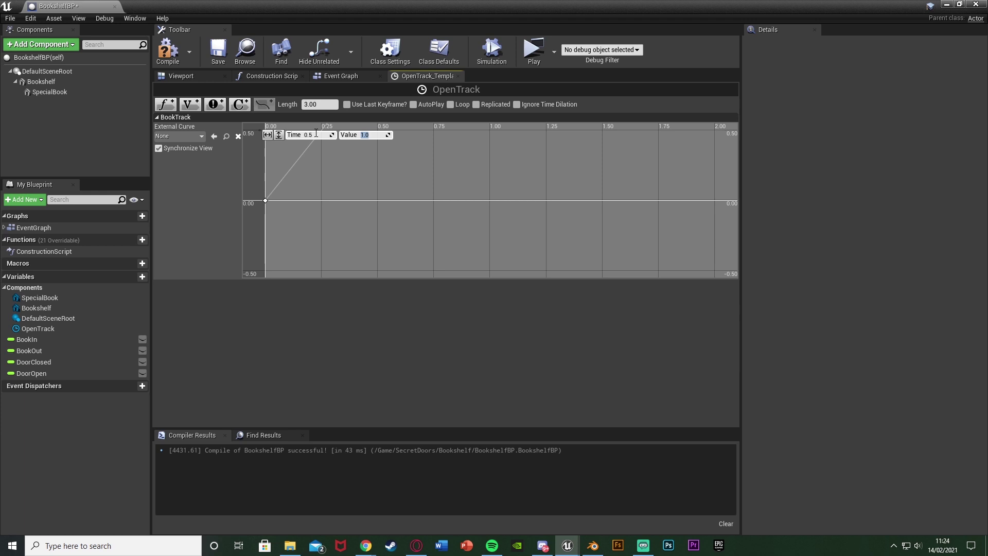
Step: Add a third key to BookTrack at time 1 with value 0
{"action": "right_click", "coordinate": [321, 151]}
{"action": "left_click", "coordinate": [355, 164]}
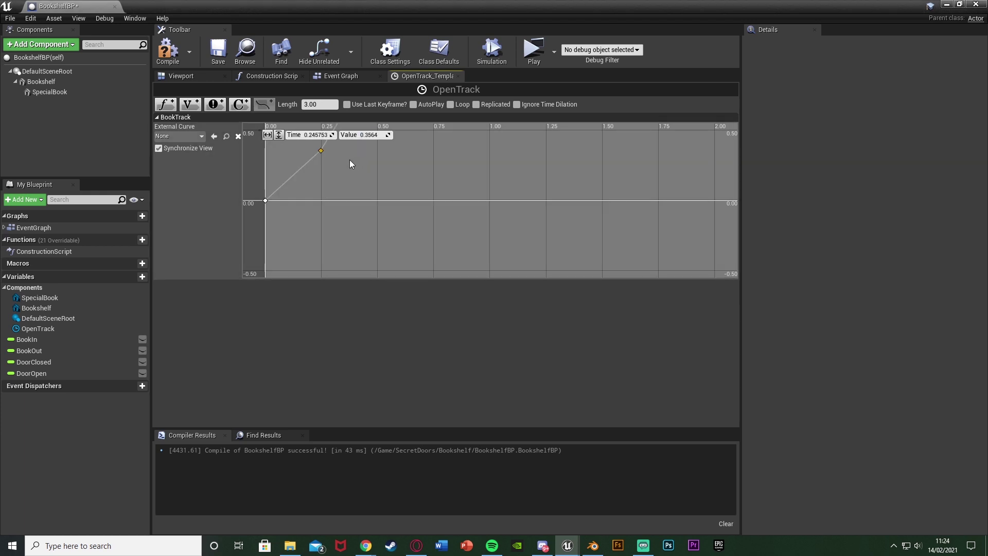
{"action": "left_click", "coordinate": [319, 134]}
{"action": "type", "text": "1"}
{"action": "key", "text": "Tab"}
{"action": "type", "text": "0"}
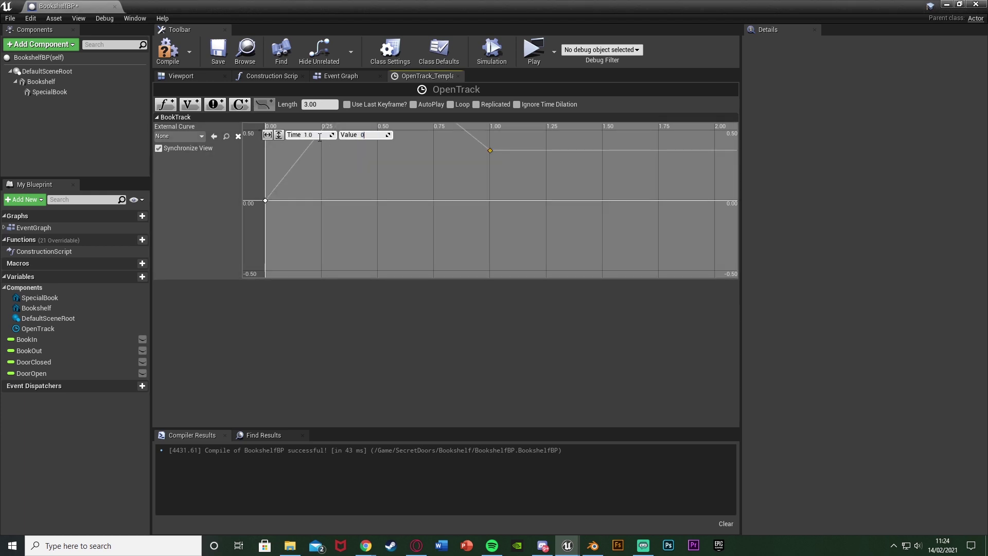
{"action": "key", "text": "Return"}
{"action": "scroll", "coordinate": [391, 212], "scroll_direction": "down", "scroll_amount": 3}
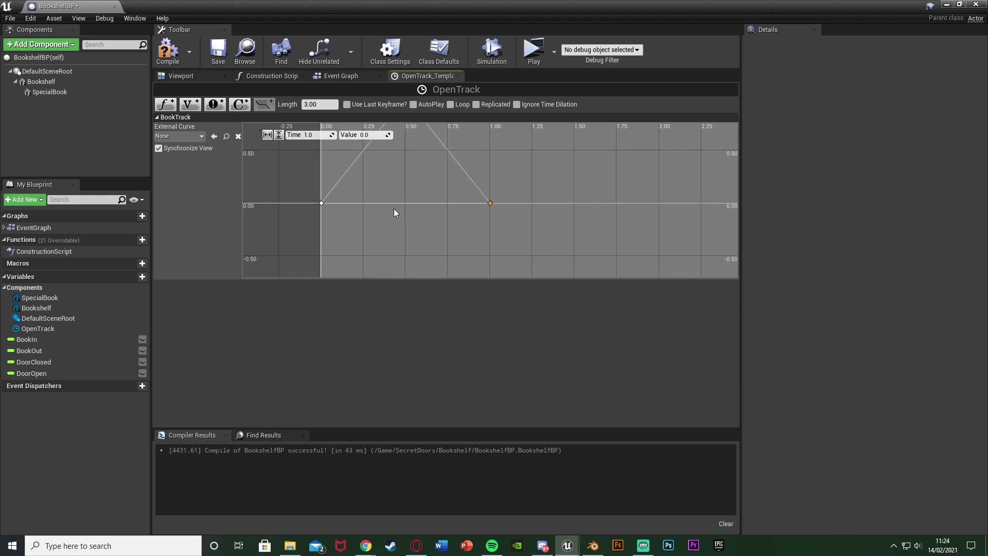
{"action": "right_click_drag", "start_coordinate": [394, 210], "coordinate": [378, 239]}
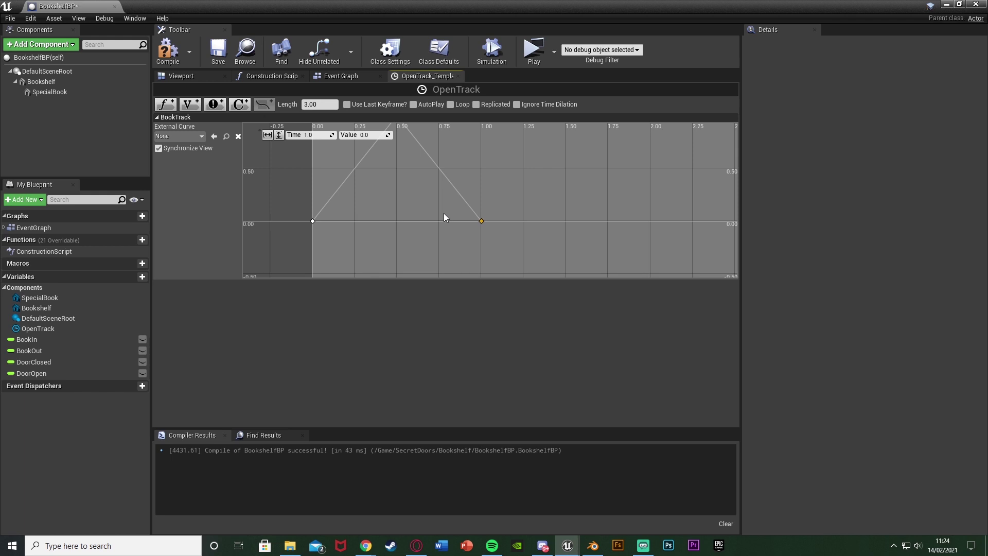
Step: Add a second float track named DoorTrack to the OpenTrack timeline
{"action": "left_click", "coordinate": [166, 104]}
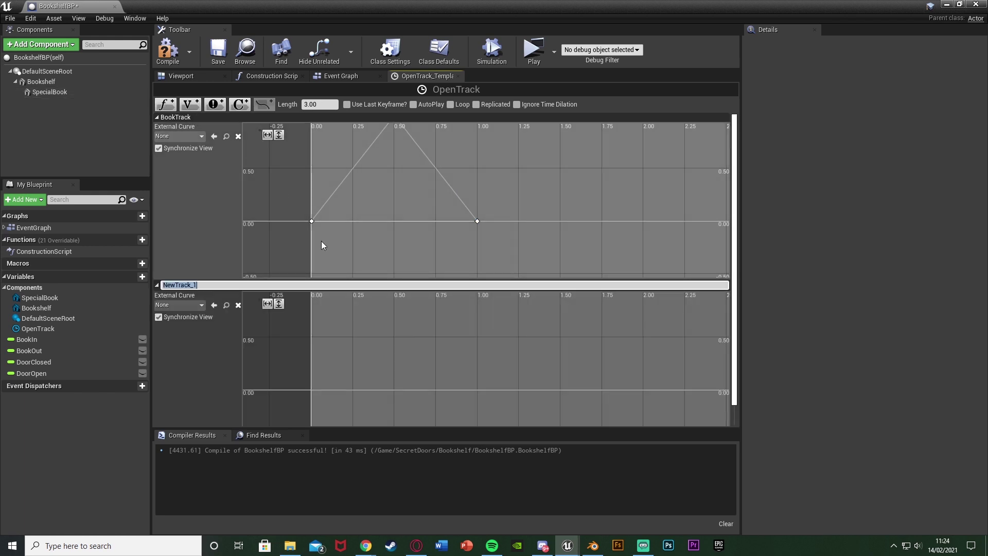
{"action": "type", "text": "DoorTrack"}
{"action": "key", "text": "Return"}
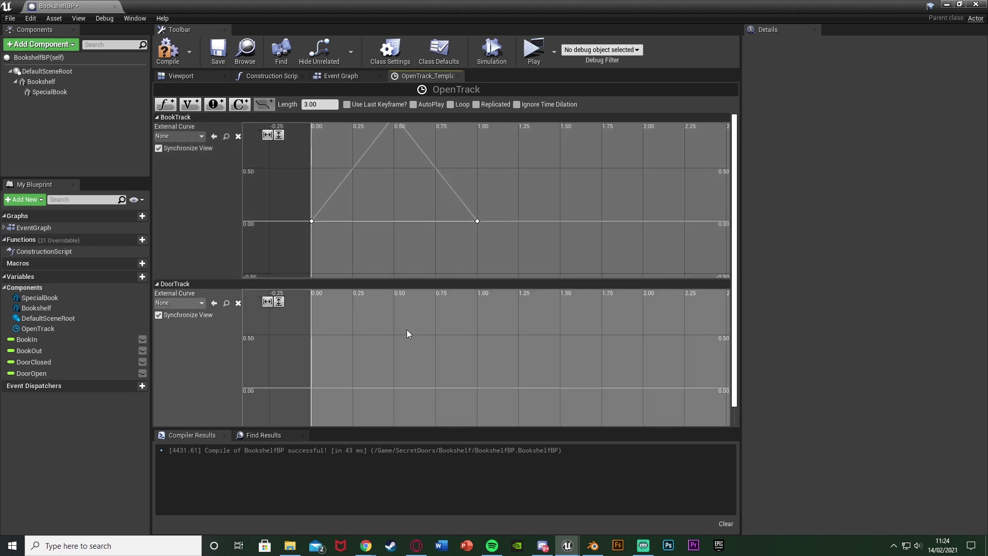
Step: Add a first key to DoorTrack at time 1 with value 0
{"action": "right_click", "coordinate": [406, 329]}
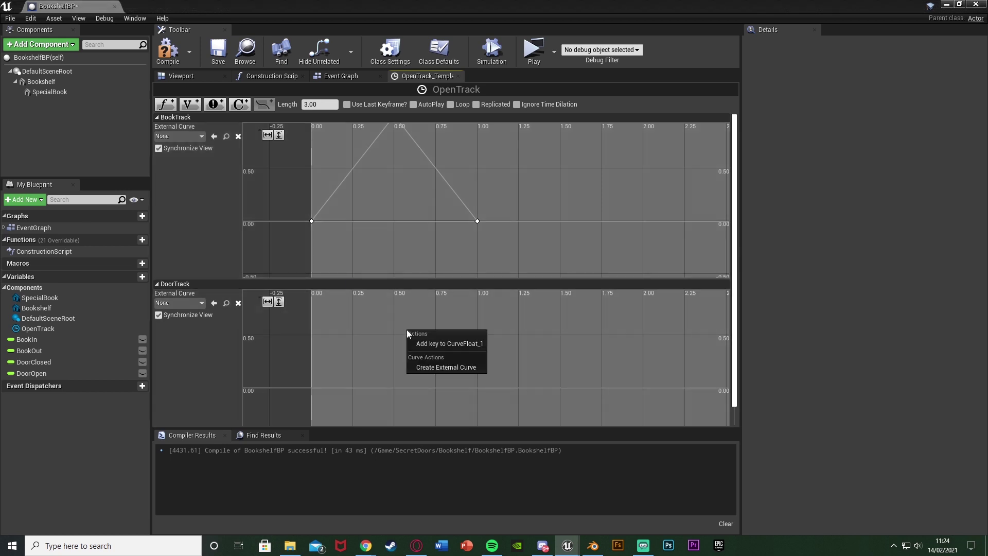
{"action": "left_click", "coordinate": [432, 344]}
{"action": "left_click", "coordinate": [330, 302]}
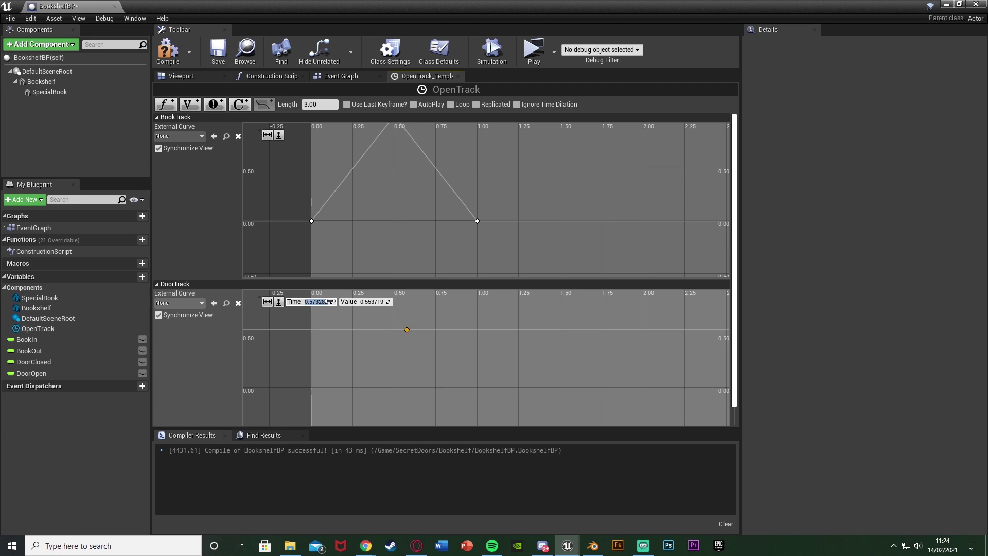
{"action": "type", "text": "1.0"}
{"action": "key", "text": "Return"}
{"action": "key", "text": "Tab"}
{"action": "type", "text": "0"}
{"action": "key", "text": "Return"}
Step: Add a second key to DoorTrack at time 3 with value 1 and compile the blueprint
{"action": "right_click", "coordinate": [530, 364]}
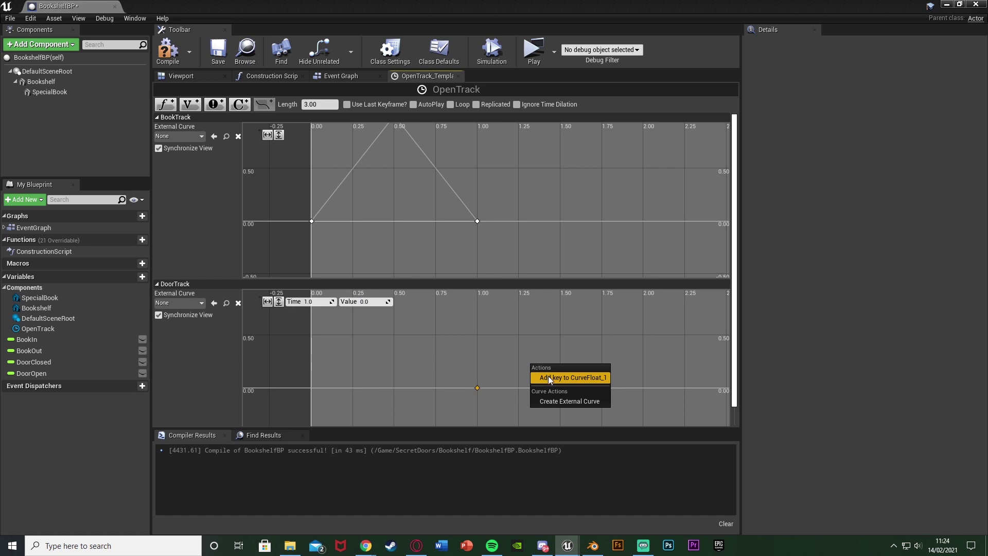
{"action": "left_click", "coordinate": [548, 375]}
{"action": "left_click", "coordinate": [324, 302]}
{"action": "type", "text": "3.0"}
{"action": "key", "text": "Return"}
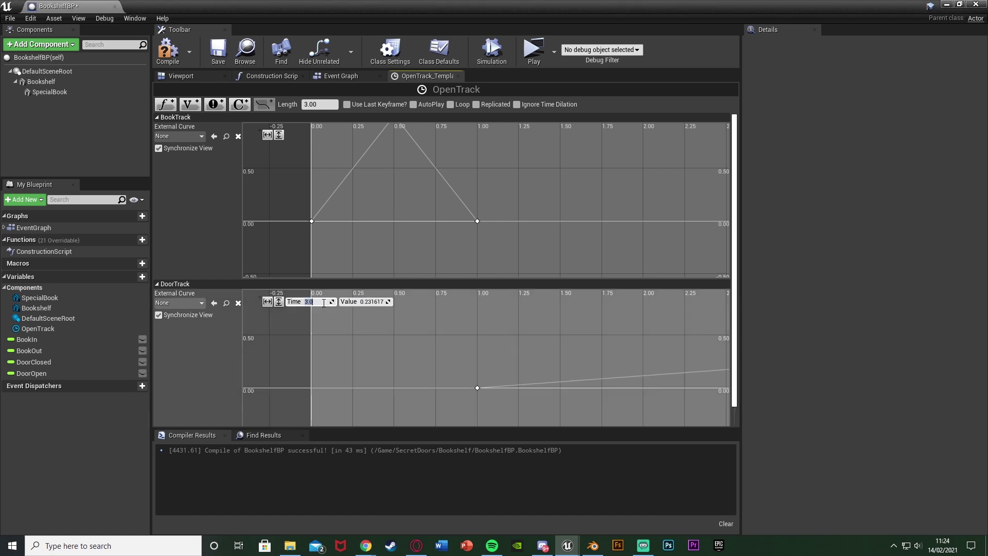
{"action": "key", "text": "Tab"}
{"action": "type", "text": "1.0"}
{"action": "key", "text": "Return"}
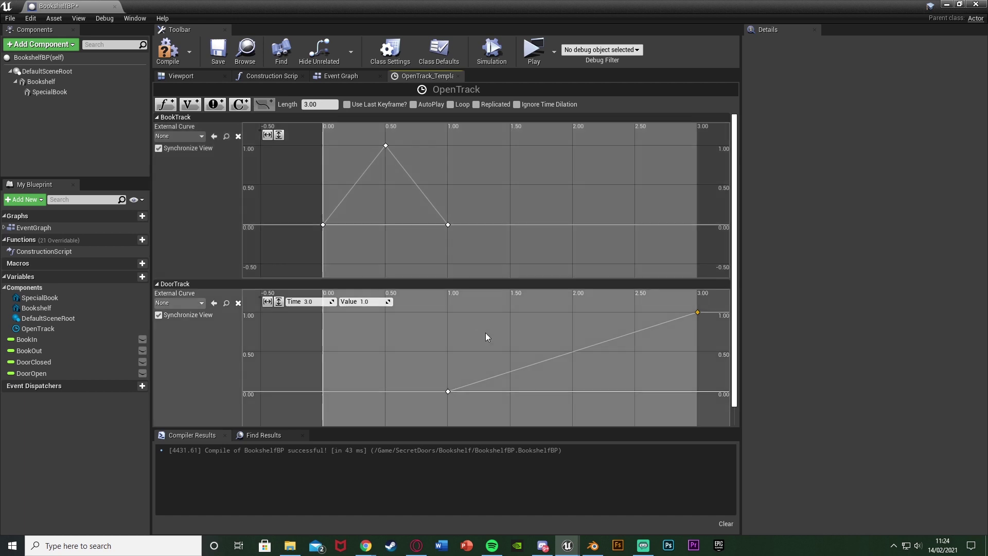
{"action": "right_click_drag", "start_coordinate": [485, 332], "coordinate": [440, 333]}
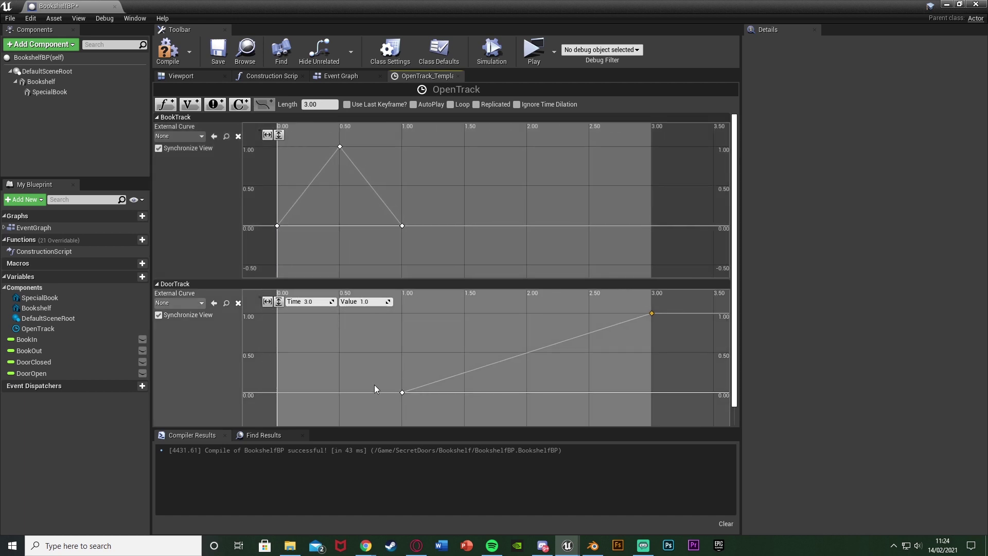
{"action": "left_click", "coordinate": [167, 51]}
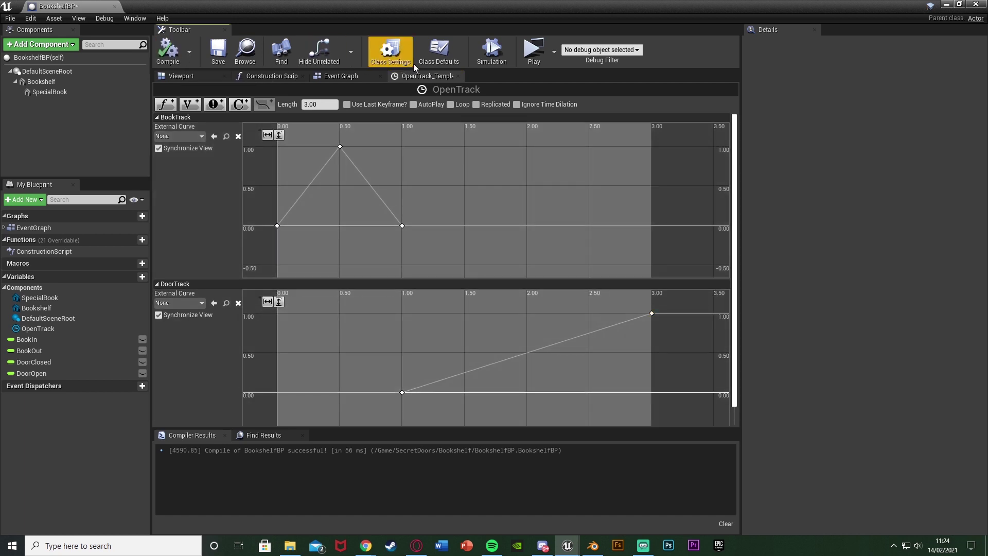
{"action": "left_click", "coordinate": [457, 76]}
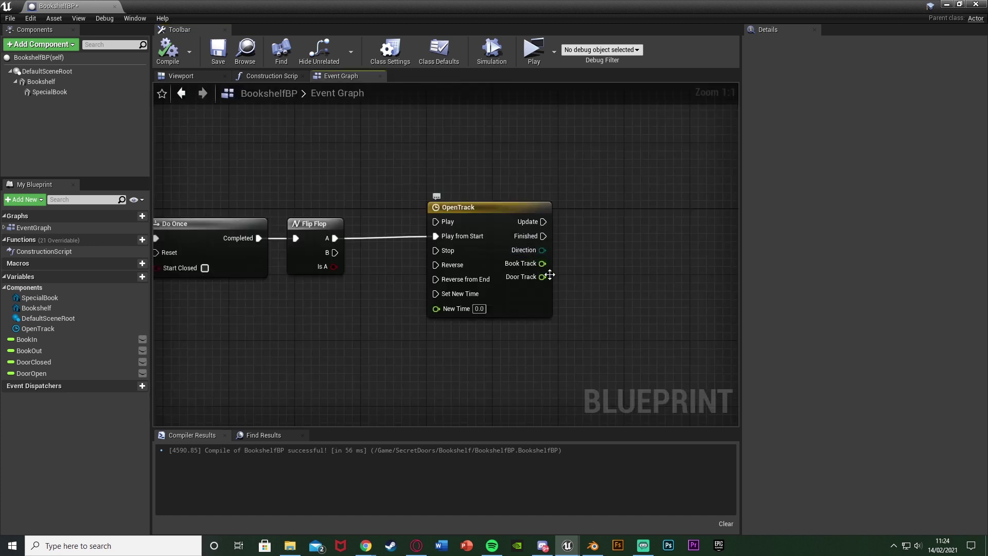
Step: Add a float Lerp node beside the OpenTrack timeline and wire the Book Track output into its Alpha
{"action": "right_click_drag", "start_coordinate": [544, 270], "coordinate": [409, 257]}
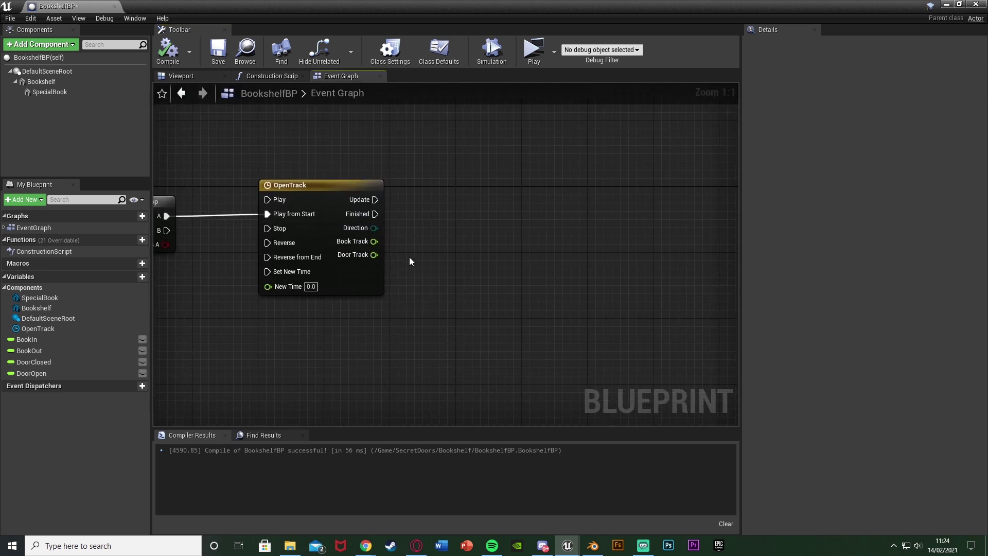
{"action": "right_click_drag", "start_coordinate": [514, 184], "coordinate": [425, 183]}
{"action": "right_click", "coordinate": [355, 309]}
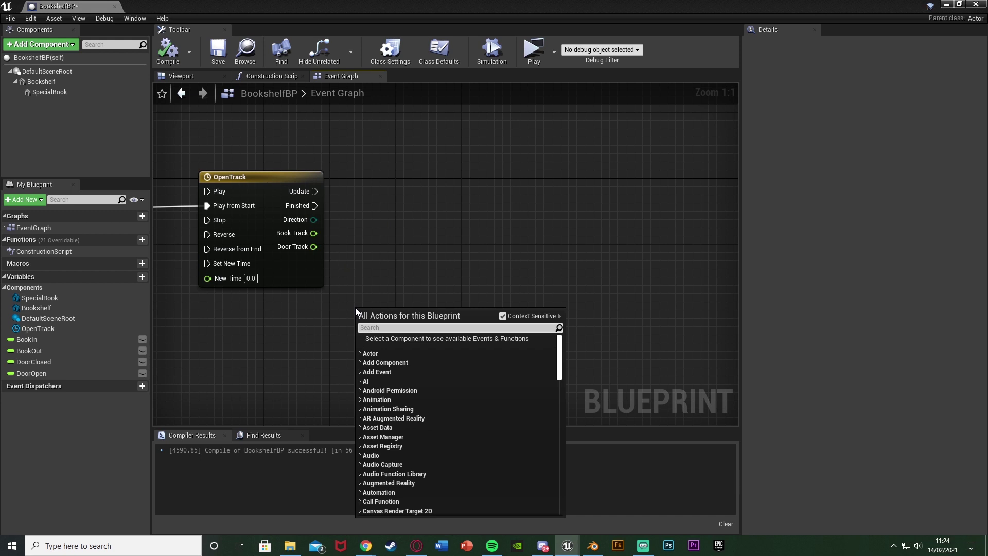
{"action": "type", "text": "lerp"}
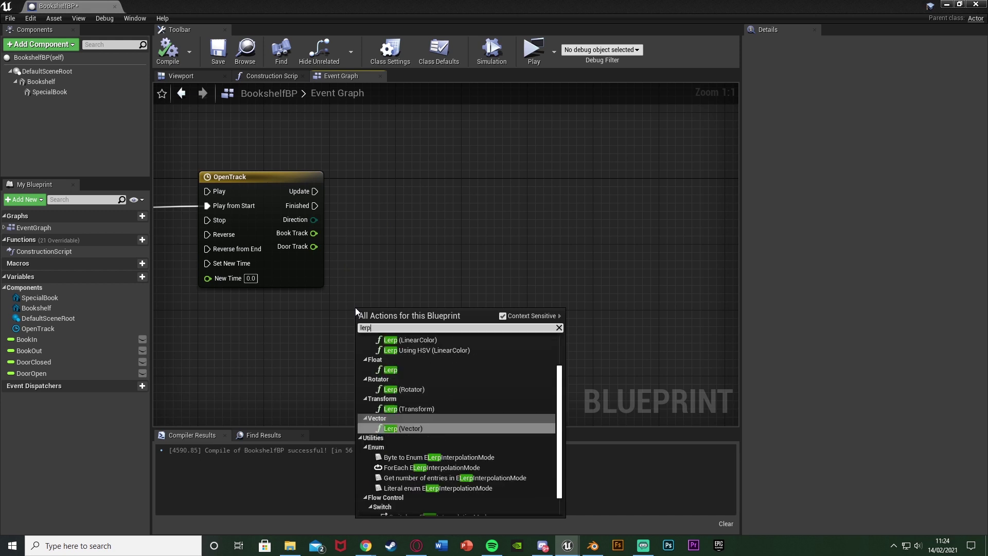
{"action": "left_click", "coordinate": [391, 370]}
{"action": "left_click_drag", "start_coordinate": [363, 363], "coordinate": [312, 234]}
{"action": "left_click_drag", "start_coordinate": [399, 314], "coordinate": [440, 297]}
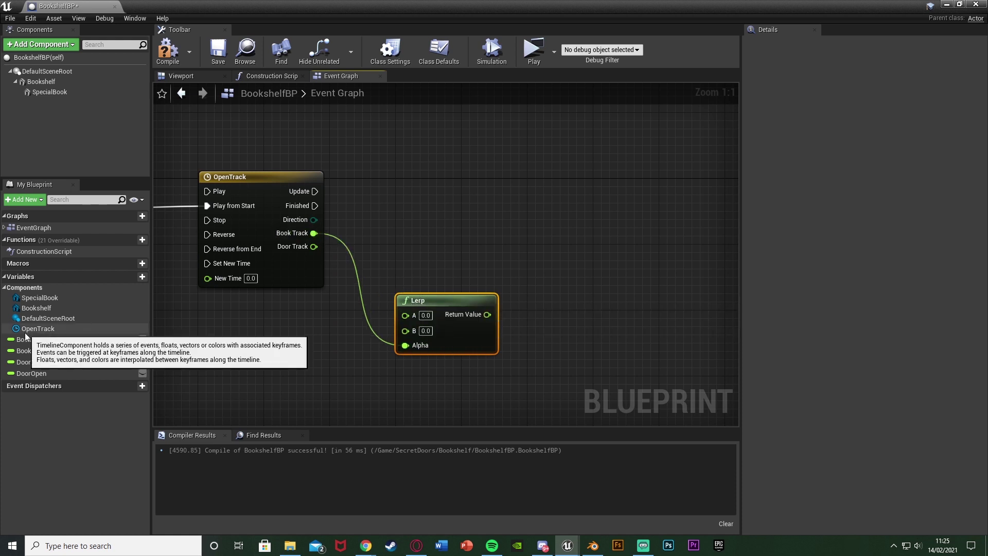
Step: Wire the BookIn variable into the Lerp's A and BookOut into B, and arrange the three nodes together
{"action": "left_click_drag", "start_coordinate": [26, 339], "coordinate": [405, 315]}
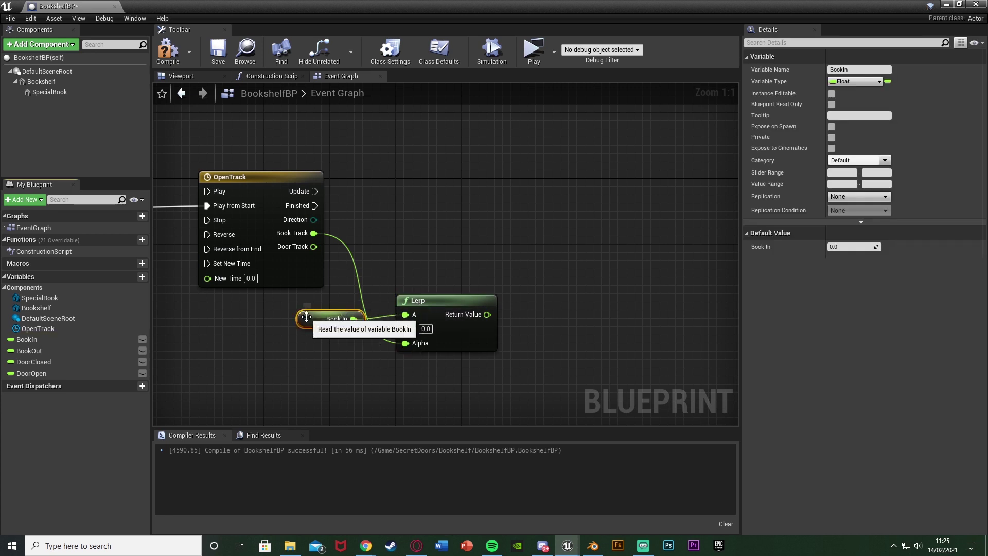
{"action": "left_click_drag", "start_coordinate": [342, 308], "coordinate": [342, 291]}
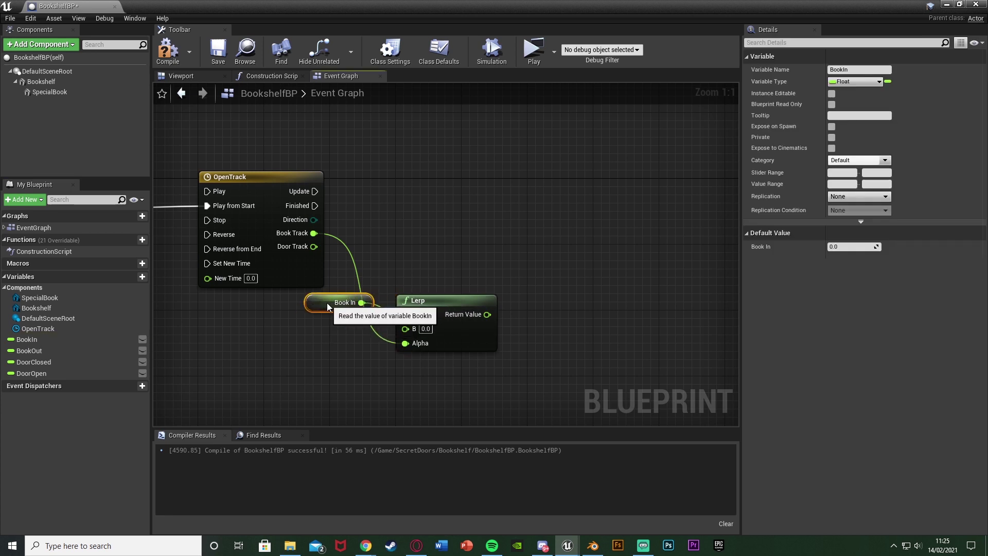
{"action": "left_click_drag", "start_coordinate": [43, 353], "coordinate": [406, 328]}
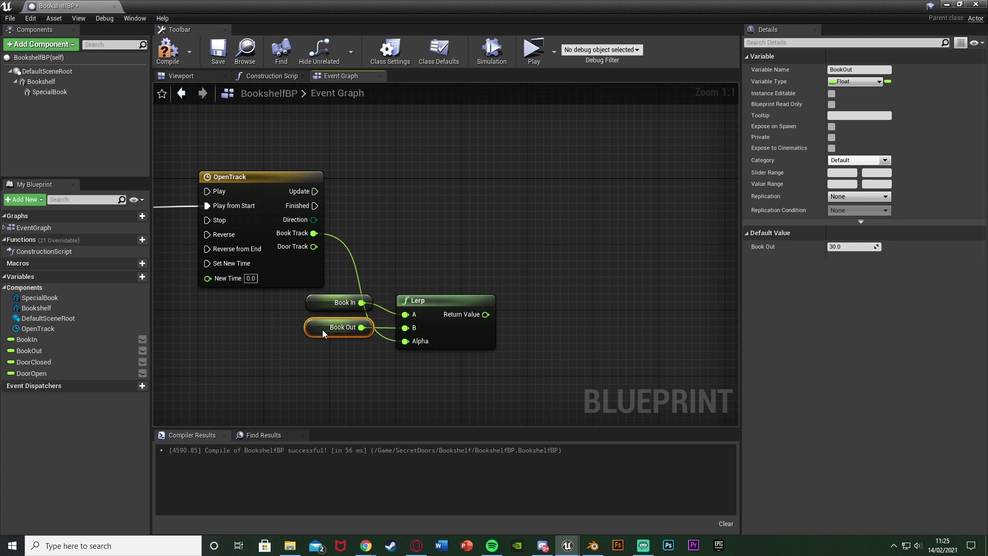
{"action": "left_click", "coordinate": [453, 321]}
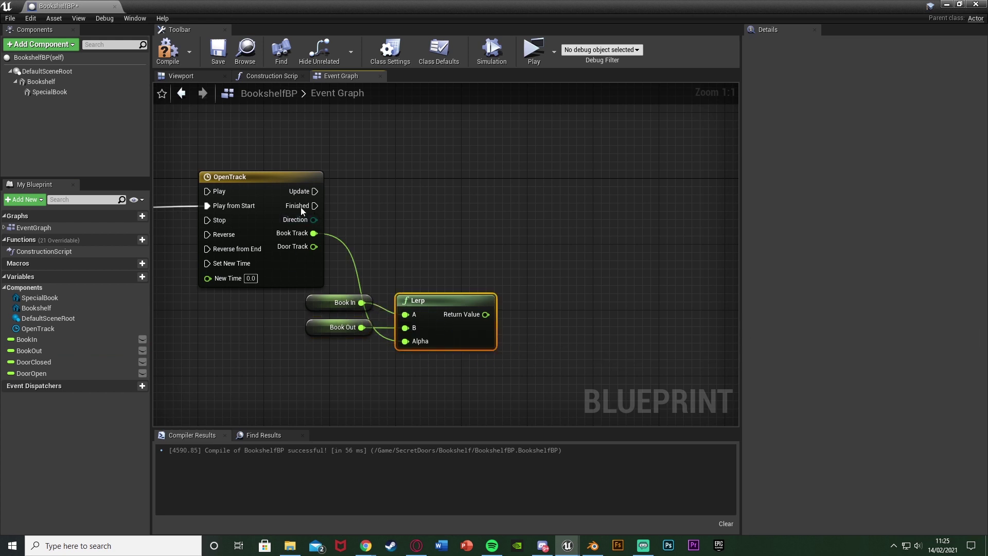
{"action": "right_click_drag", "start_coordinate": [487, 346], "coordinate": [395, 349]}
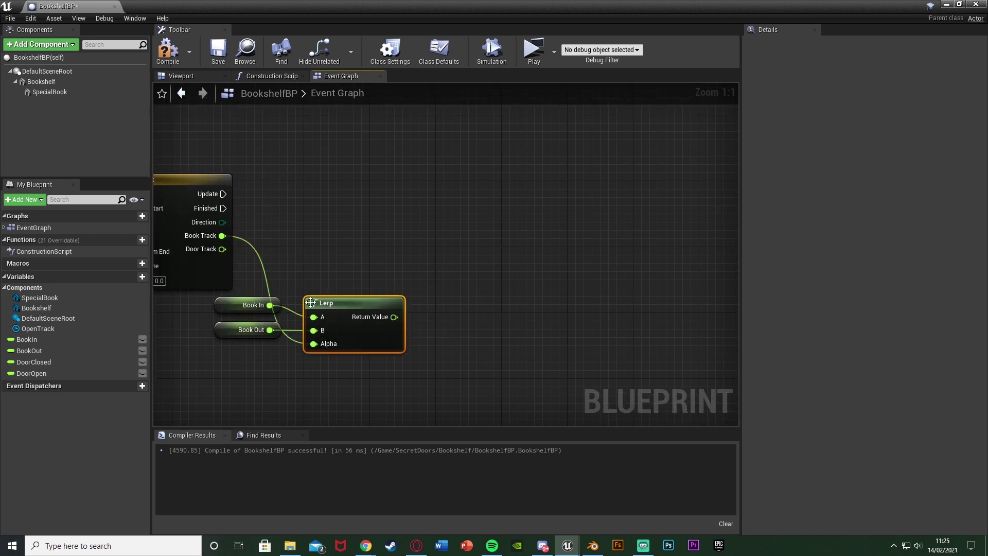
{"action": "left_click_drag", "start_coordinate": [252, 350], "coordinate": [315, 310]}
{"action": "left_click_drag", "start_coordinate": [314, 317], "coordinate": [357, 302]}
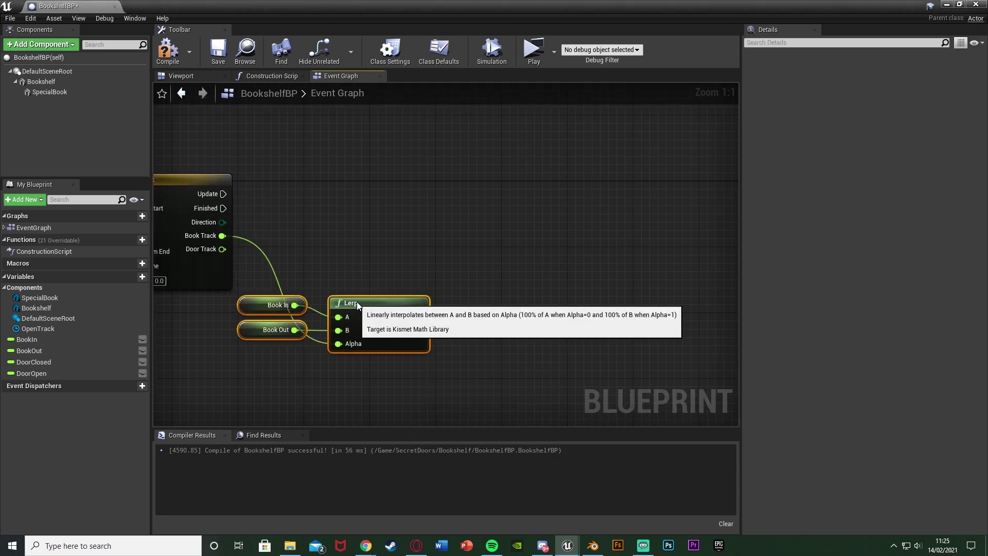
Step: Add a SetRelativeRotation node targeting SpecialBook and wire the OpenTrack timeline's Update output into it
{"action": "left_click_drag", "start_coordinate": [46, 91], "coordinate": [492, 193]}
{"action": "type", "text": "set "}
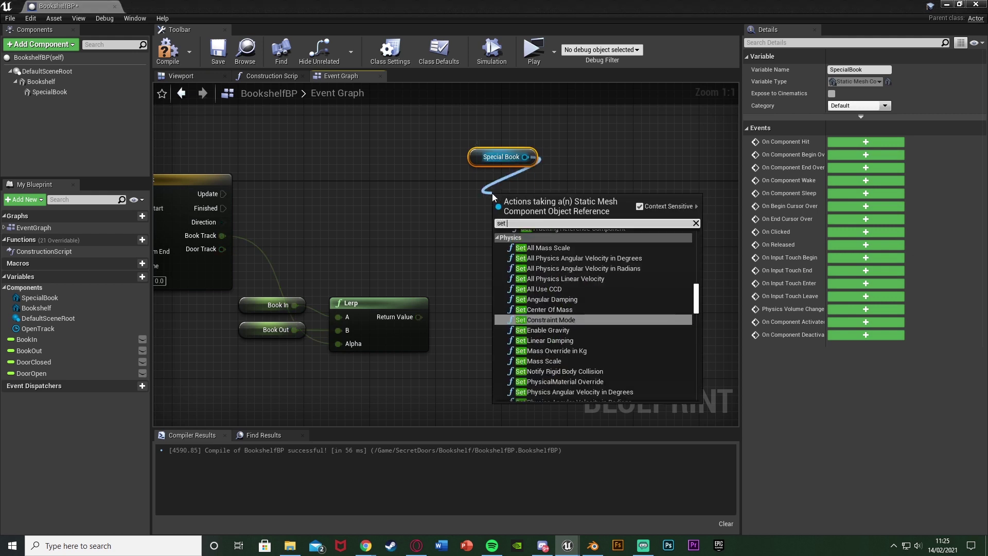
{"action": "type", "text": "relative"}
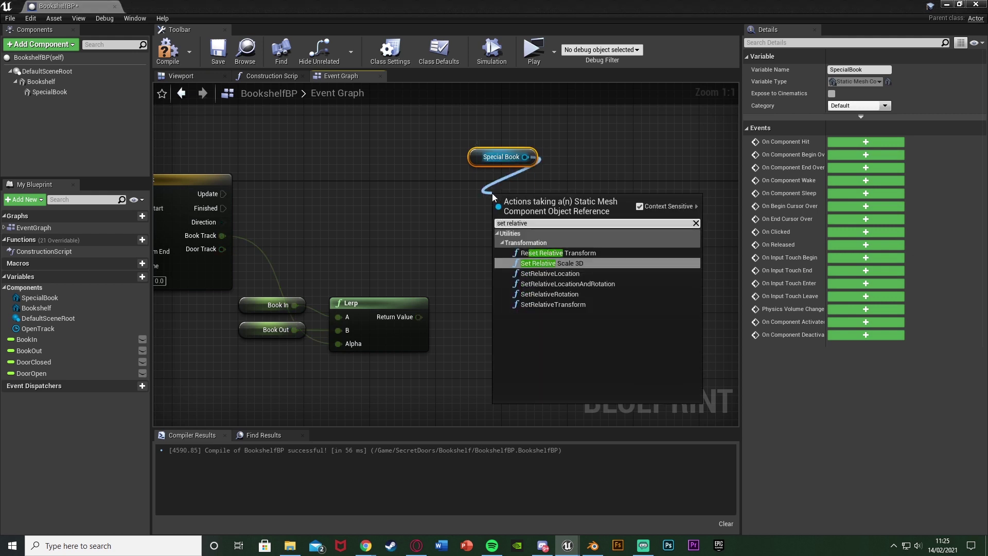
{"action": "left_click", "coordinate": [594, 295]}
{"action": "left_click_drag", "start_coordinate": [504, 218], "coordinate": [224, 196]}
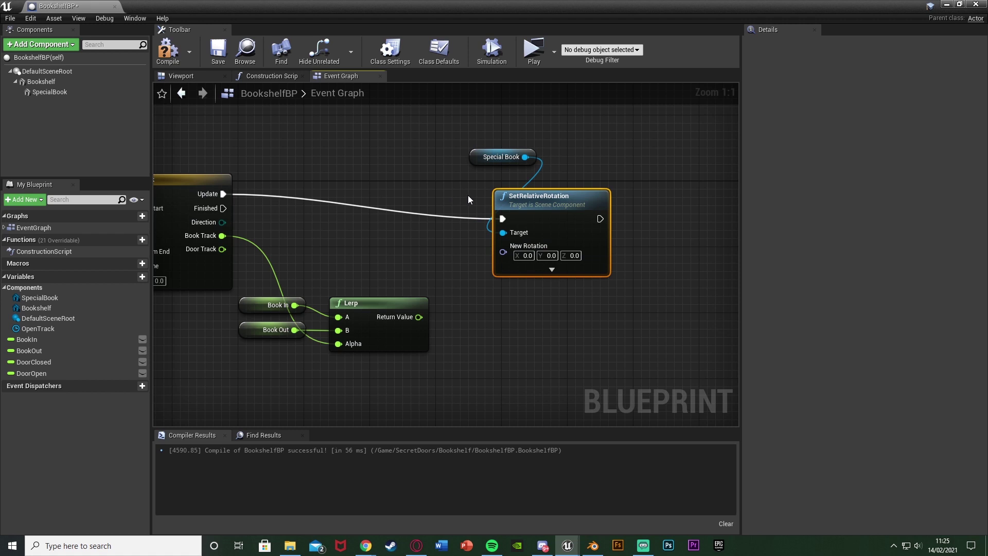
{"action": "left_click_drag", "start_coordinate": [520, 202], "coordinate": [491, 176]}
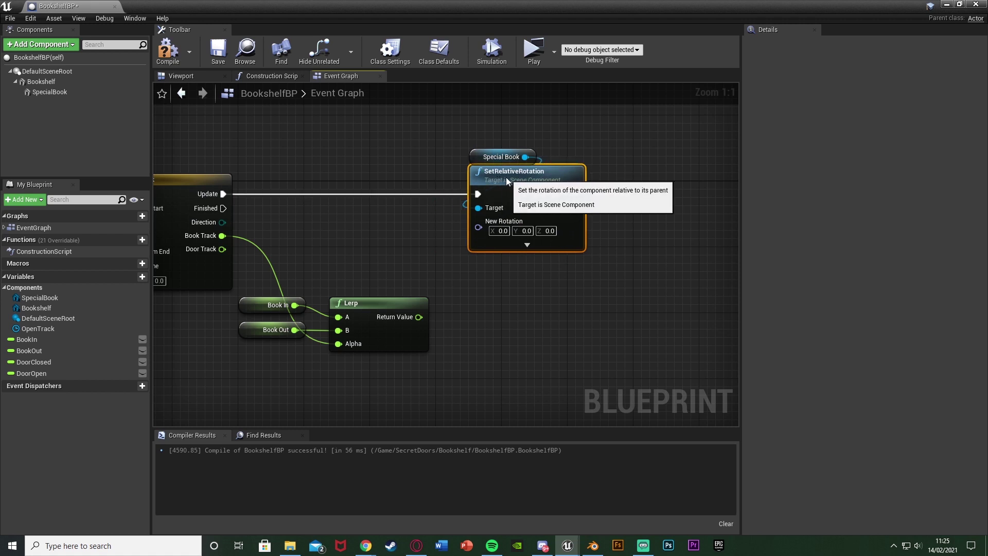
{"action": "left_click", "coordinate": [477, 150]}
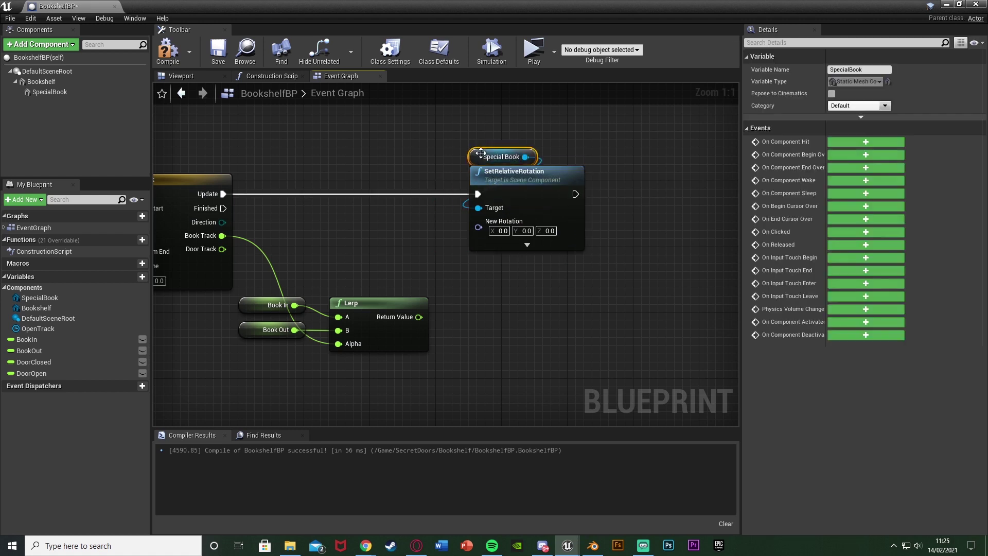
{"action": "left_click_drag", "start_coordinate": [478, 141], "coordinate": [478, 135]}
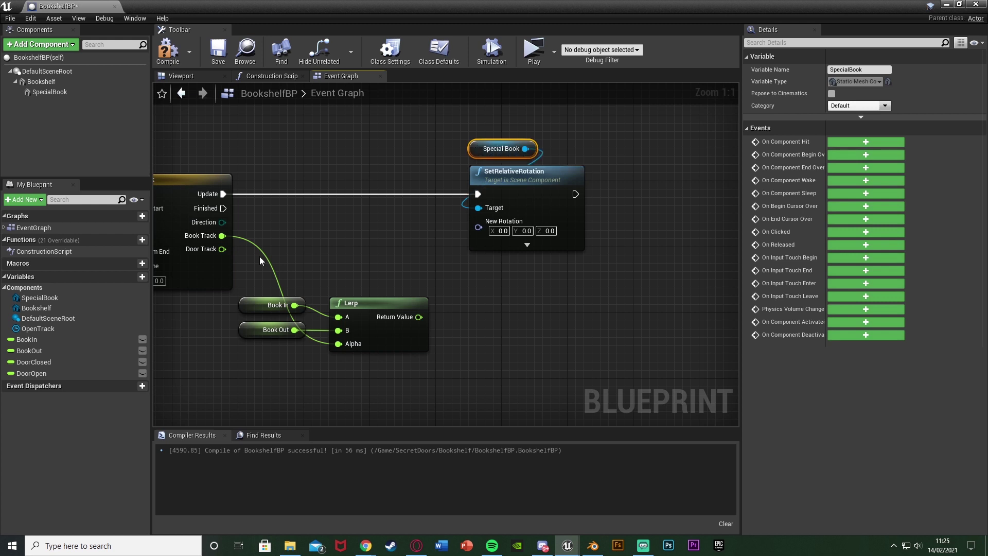
Step: Split the New Rotation pin and wire the Lerp's Return Value into New Rotation Y (Pitch)
{"action": "right_click", "coordinate": [480, 227]}
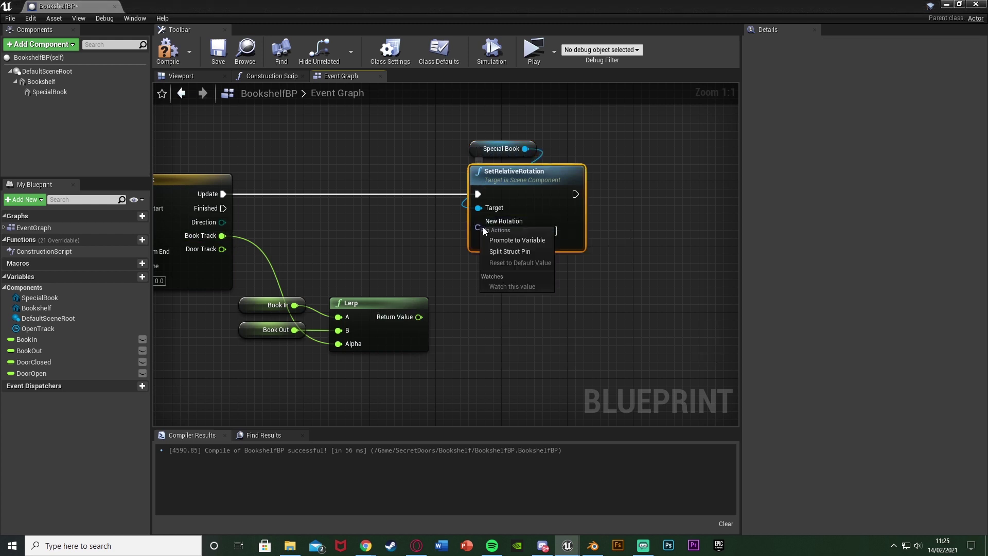
{"action": "left_click", "coordinate": [533, 257]}
{"action": "left_click_drag", "start_coordinate": [419, 316], "coordinate": [481, 241]}
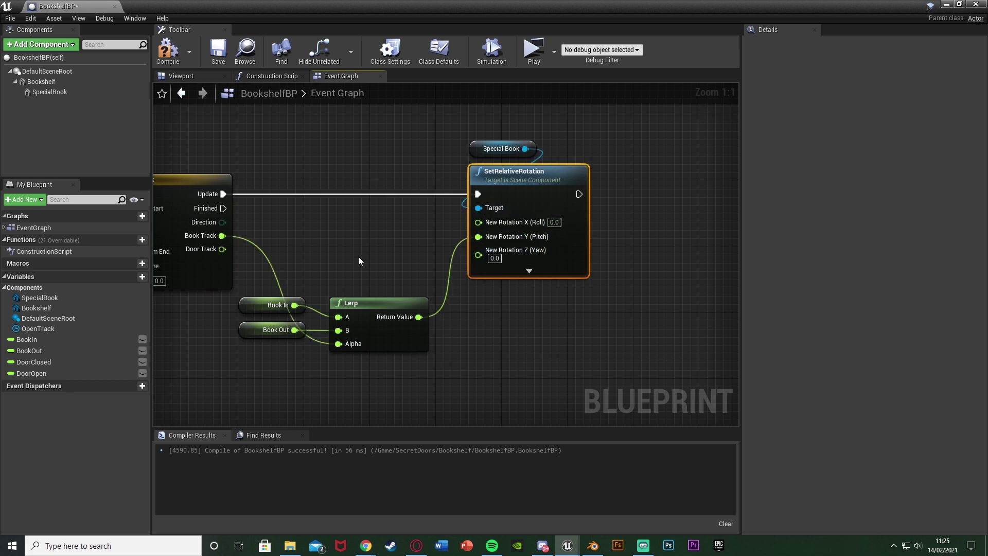
Step: Examine the special book's rotation axes and transform values in the blueprint's 3D view, and return to the Event Graph
{"action": "left_click", "coordinate": [175, 81]}
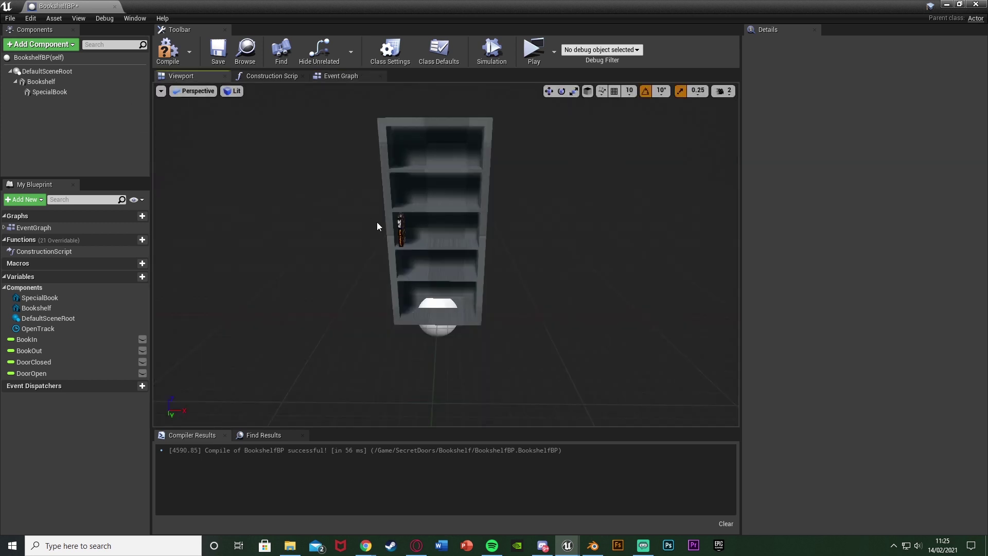
{"action": "left_click", "coordinate": [400, 225]}
{"action": "right_click_drag", "start_coordinate": [429, 229], "coordinate": [420, 211]}
{"action": "key", "text": "w"}
{"action": "key", "text": "e"}
{"action": "left_click_drag", "start_coordinate": [329, 216], "coordinate": [330, 202]}
{"action": "key", "text": "r"}
{"action": "key", "text": "w"}
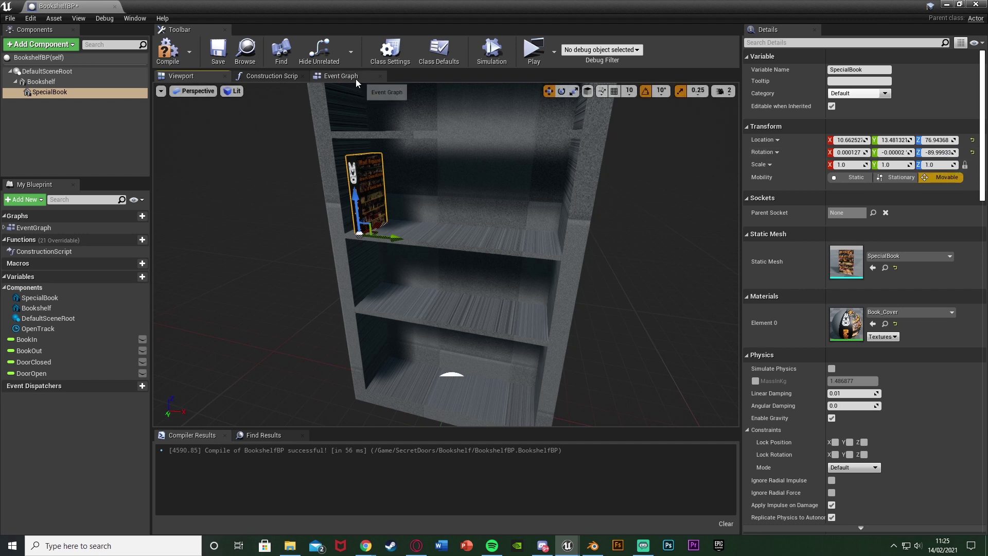
{"action": "left_click", "coordinate": [339, 75]}
{"action": "right_click_drag", "start_coordinate": [564, 235], "coordinate": [505, 230]}
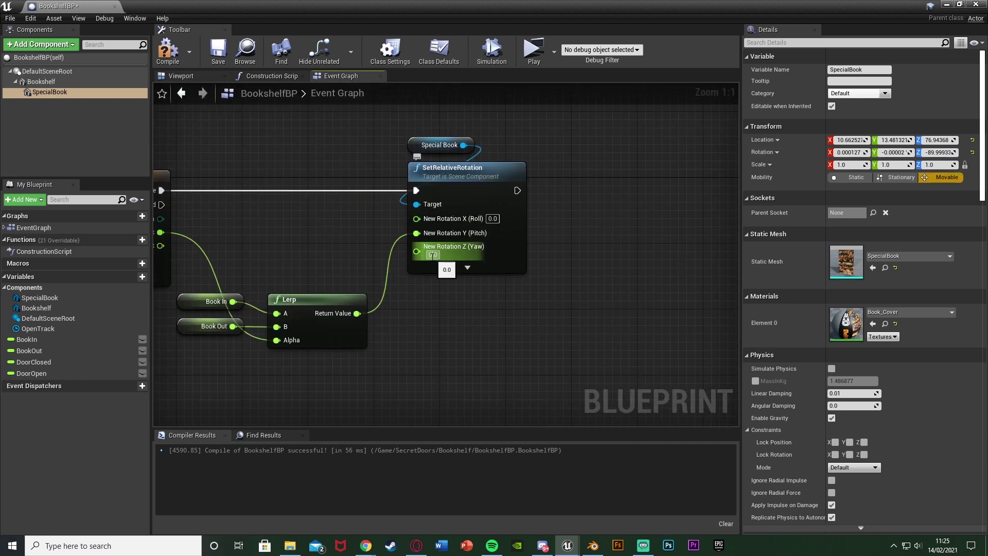
Step: Set New Rotation Z (Yaw) to -90 on the special book's SetRelativeRotation node
{"action": "type", "text": "-90"}
{"action": "key", "text": "Return"}
{"action": "type", "text": "-90"}
{"action": "right_click_drag", "start_coordinate": [326, 167], "coordinate": [363, 155]}
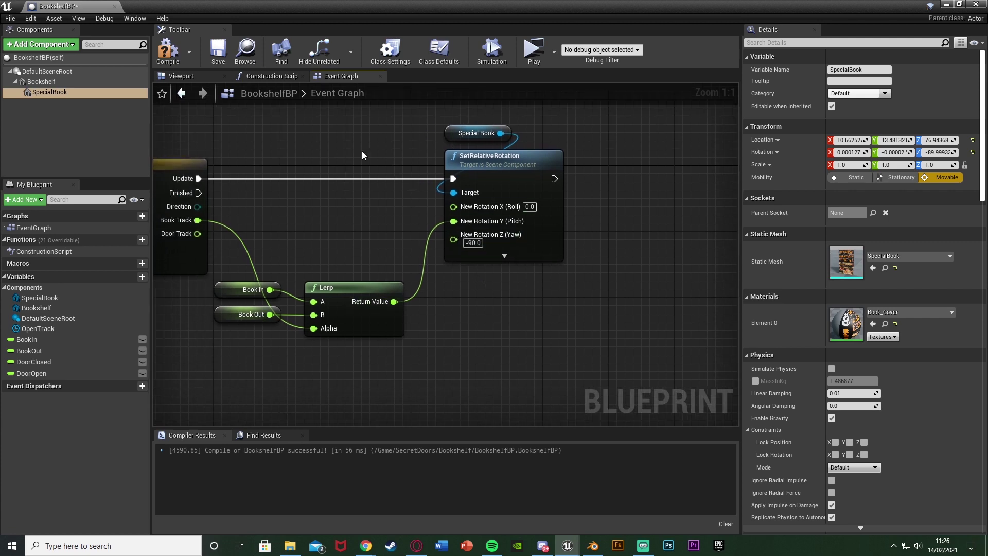
Step: Duplicate the Lerp and SetRelativeRotation nodes, placing the new Lerp below the original and the new SetRelativeRotation beside the first
{"action": "scroll", "coordinate": [403, 214], "scroll_direction": "down", "scroll_amount": 1}
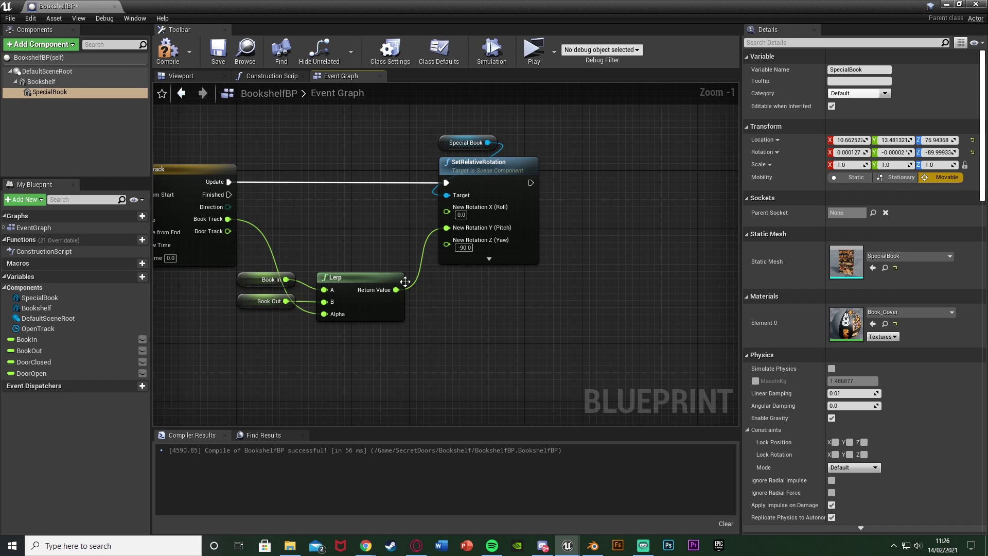
{"action": "right_click_drag", "start_coordinate": [405, 281], "coordinate": [477, 227]}
{"action": "left_click", "coordinate": [420, 223]}
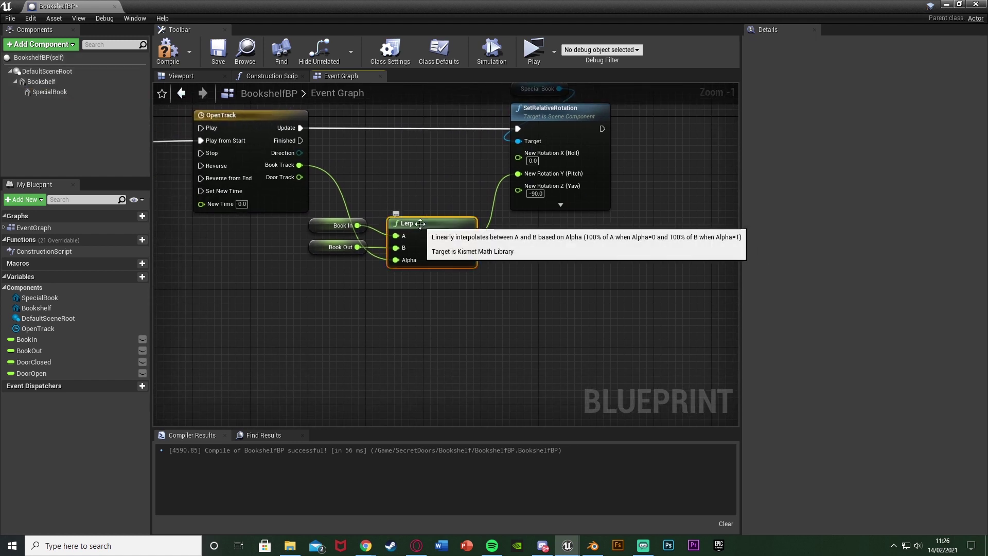
{"action": "left_click", "coordinate": [564, 139], "text": "ctrl"}
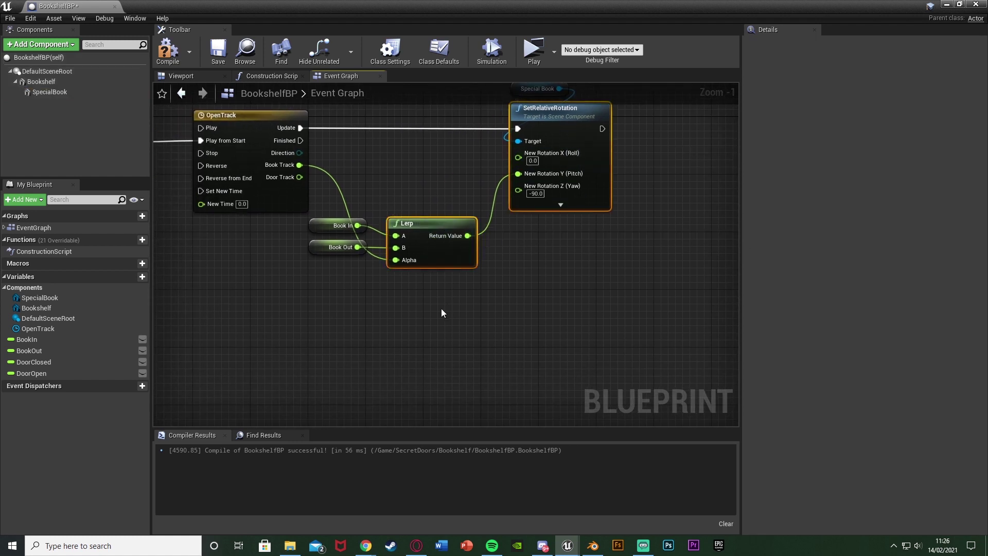
{"action": "key", "text": "ctrl+c"}
{"action": "key", "text": "ctrl+v"}
{"action": "left_click_drag", "start_coordinate": [438, 381], "coordinate": [433, 304]}
{"action": "left_click", "coordinate": [582, 321]}
{"action": "right_click_drag", "start_coordinate": [582, 321], "coordinate": [503, 354]}
{"action": "left_click_drag", "start_coordinate": [513, 267], "coordinate": [642, 203]}
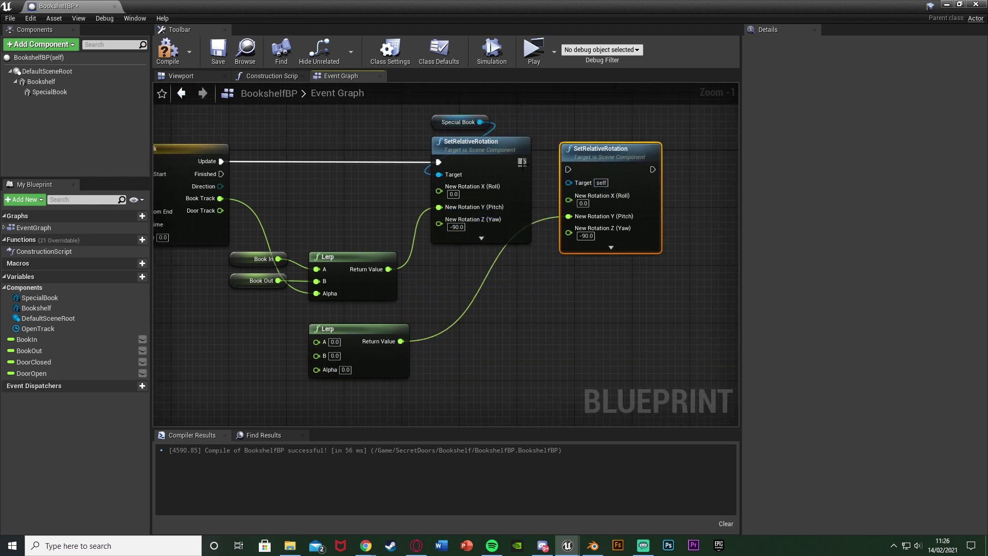
Step: Chain the copied SetRelativeRotation after the first one and rewire its Lerp's Return Value from Pitch to New Rotation Z (Yaw)
{"action": "left_click_drag", "start_coordinate": [523, 163], "coordinate": [592, 150]}
{"action": "left_click", "coordinate": [569, 210], "text": "alt"}
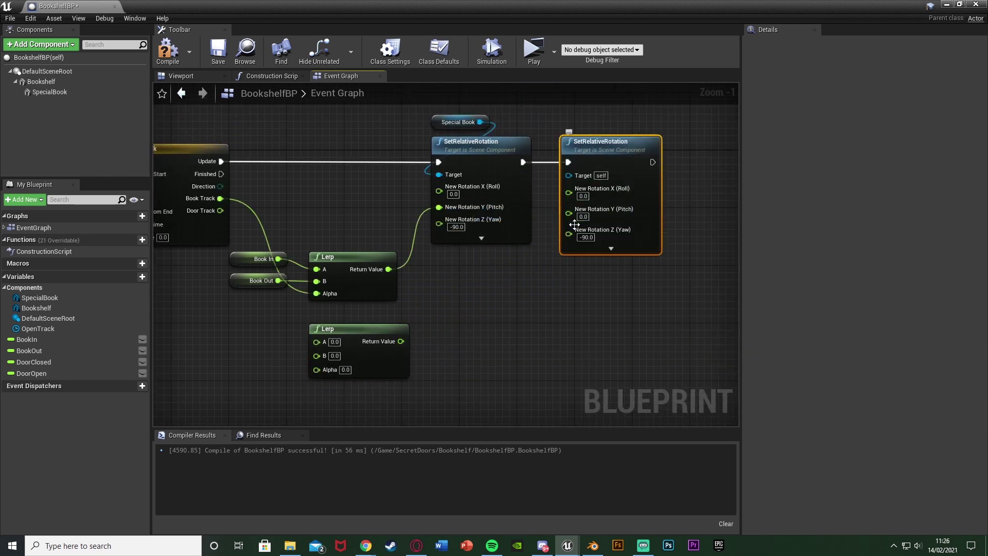
{"action": "left_click_drag", "start_coordinate": [569, 233], "coordinate": [401, 341]}
{"action": "right_click_drag", "start_coordinate": [439, 362], "coordinate": [533, 364]}
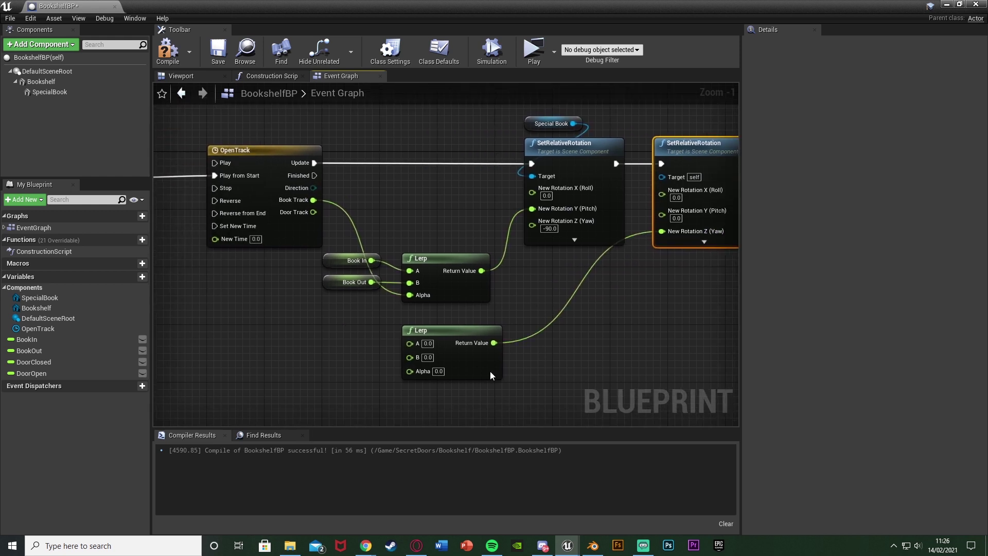
Step: Wire Door Track into the second Lerp's Alpha, DoorClosed into A and DoorOpen into B, and tidy the variable nodes
{"action": "left_click_drag", "start_coordinate": [409, 371], "coordinate": [314, 212]}
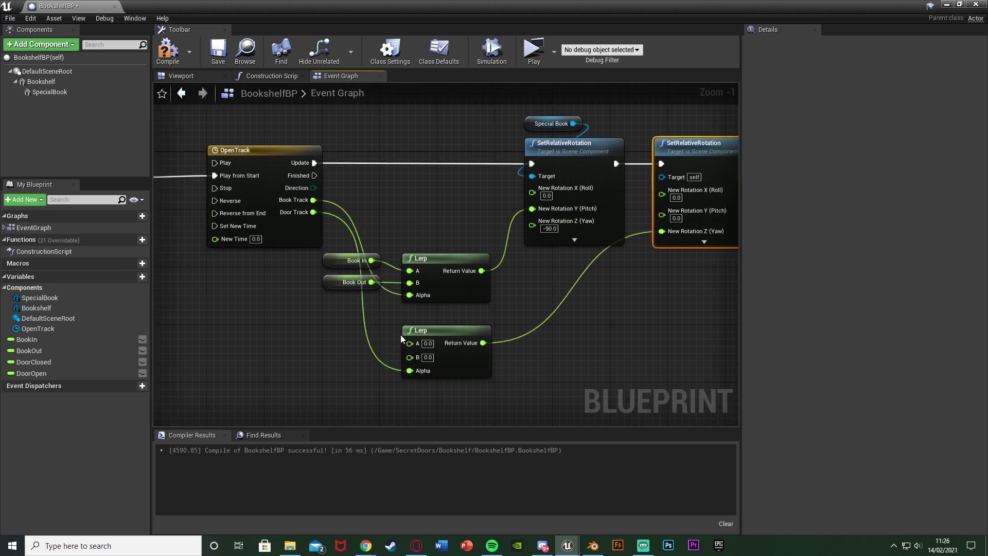
{"action": "left_click_drag", "start_coordinate": [83, 362], "coordinate": [428, 344]}
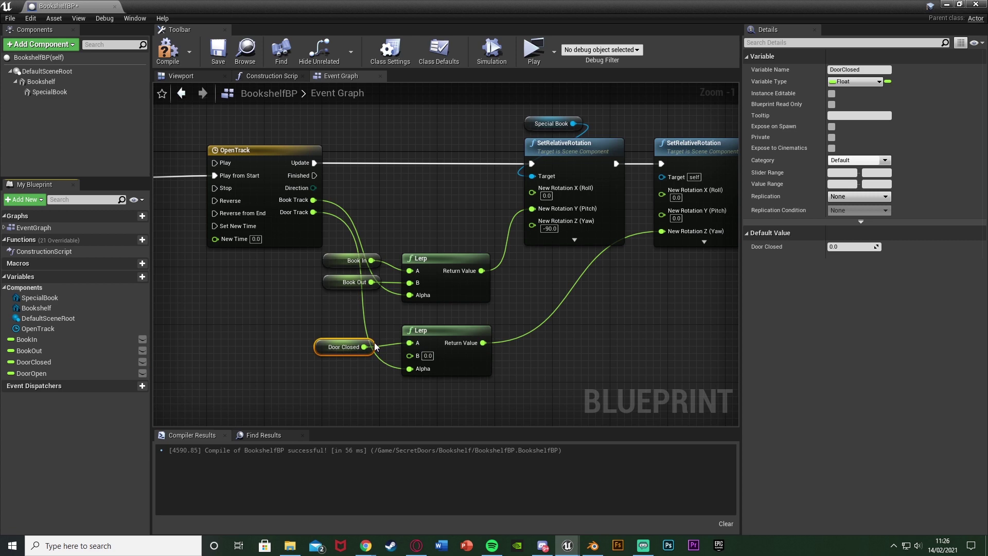
{"action": "left_click_drag", "start_coordinate": [31, 373], "coordinate": [419, 354]}
{"action": "left_click_drag", "start_coordinate": [316, 357], "coordinate": [323, 366]}
{"action": "scroll", "coordinate": [490, 270], "scroll_direction": "down", "scroll_amount": 2}
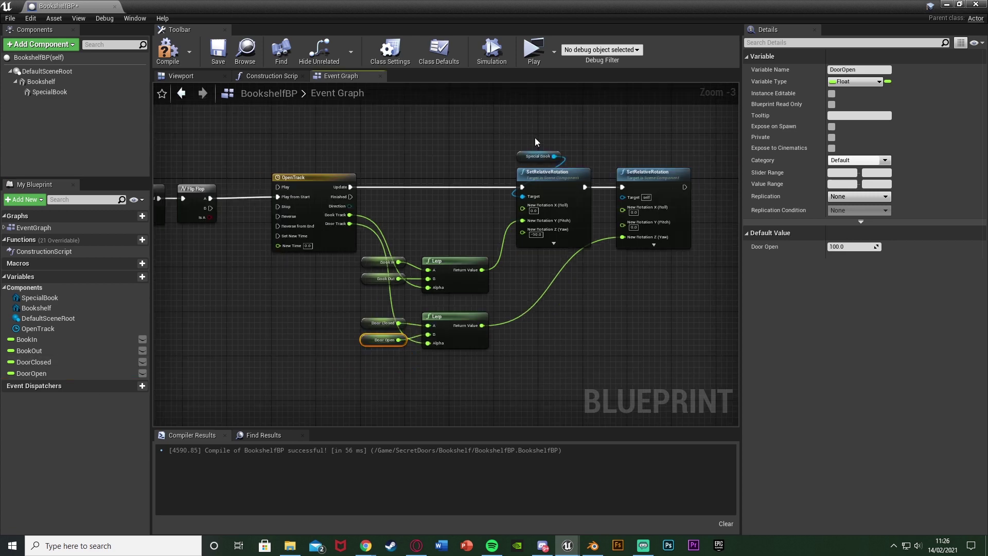
Step: Wire a Bookshelf reference into the second SetRelativeRotation's Target, place it above the node, and compile the blueprint
{"action": "left_click", "coordinate": [167, 51]}
{"action": "right_click_drag", "start_coordinate": [482, 218], "coordinate": [525, 212]}
{"action": "right_click_drag", "start_coordinate": [656, 189], "coordinate": [452, 236]}
{"action": "scroll", "coordinate": [500, 225], "scroll_direction": "up", "scroll_amount": 3}
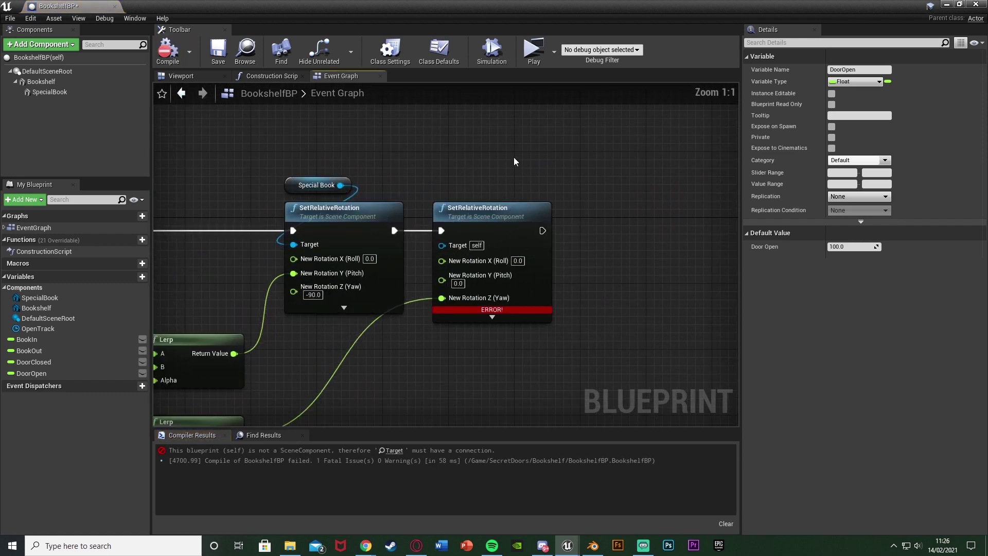
{"action": "left_click_drag", "start_coordinate": [47, 81], "coordinate": [432, 175]}
{"action": "left_click_drag", "start_coordinate": [500, 189], "coordinate": [442, 245]}
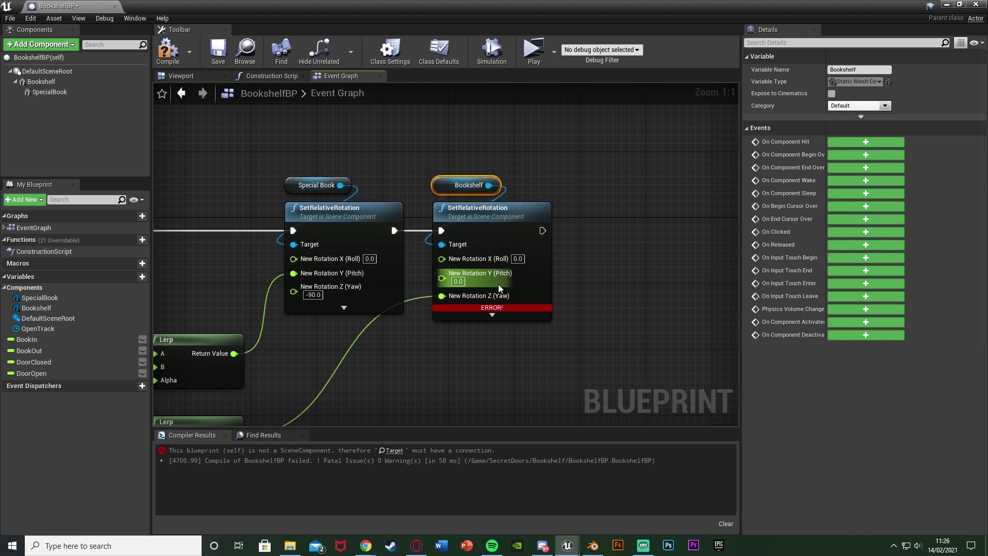
{"action": "scroll", "coordinate": [498, 284], "scroll_direction": "down", "scroll_amount": 3}
{"action": "left_click", "coordinate": [177, 56]}
Step: Group the opening timeline, Lerp and rotation nodes in a comment box titled "Open door"
{"action": "right_click_drag", "start_coordinate": [434, 199], "coordinate": [589, 198]}
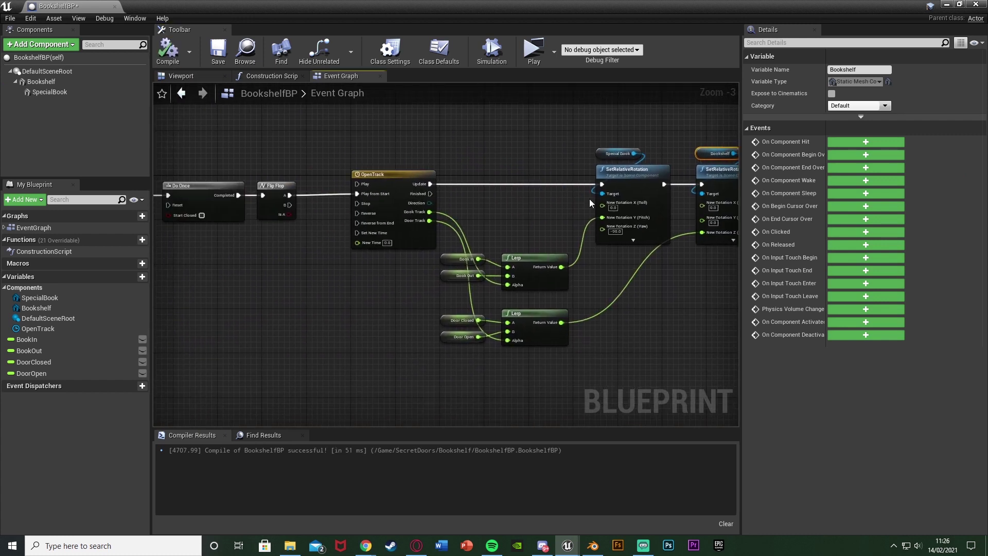
{"action": "scroll", "coordinate": [355, 201], "scroll_direction": "down", "scroll_amount": 2}
{"action": "left_click_drag", "start_coordinate": [261, 146], "coordinate": [606, 305]}
{"action": "type", "text": "c"}
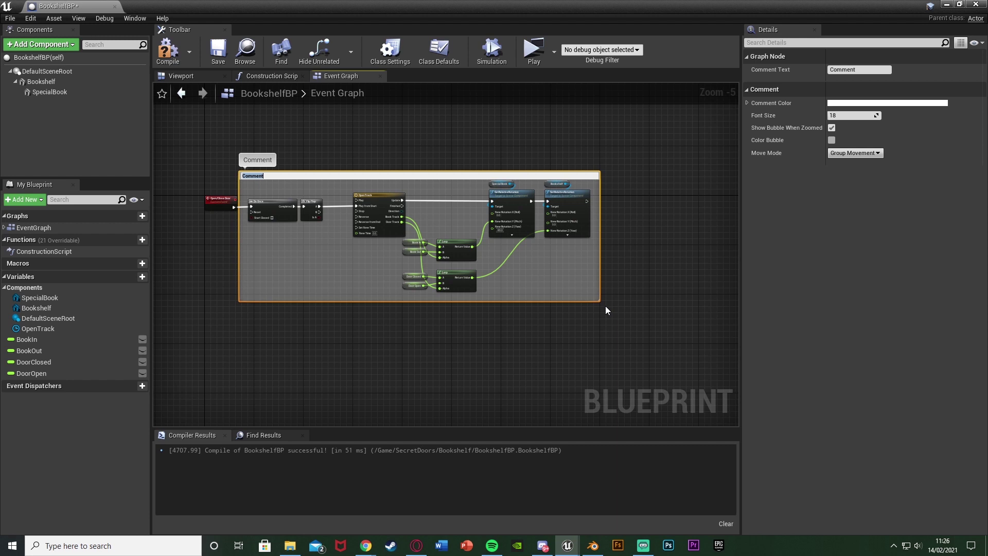
{"action": "type", "text": "Open door"}
{"action": "key", "text": "Return"}
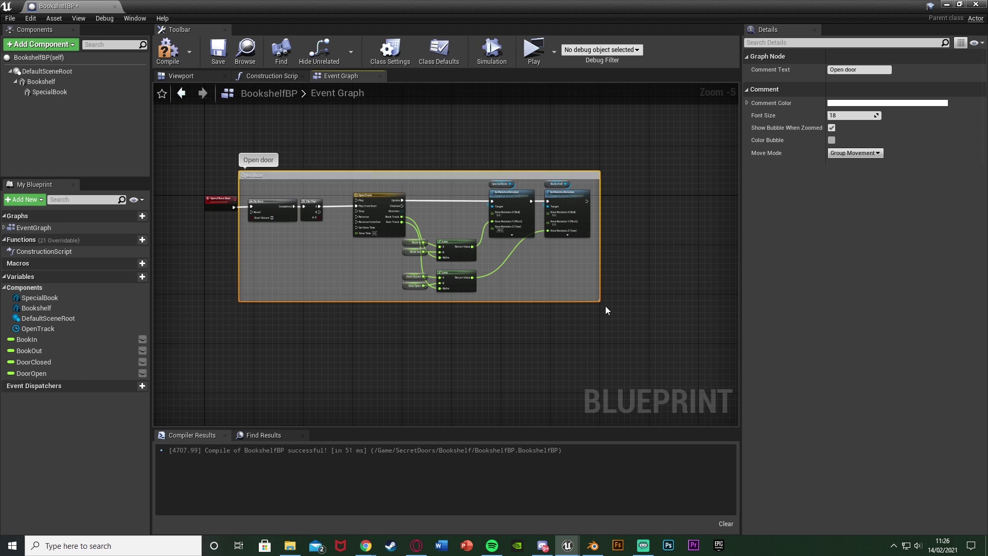
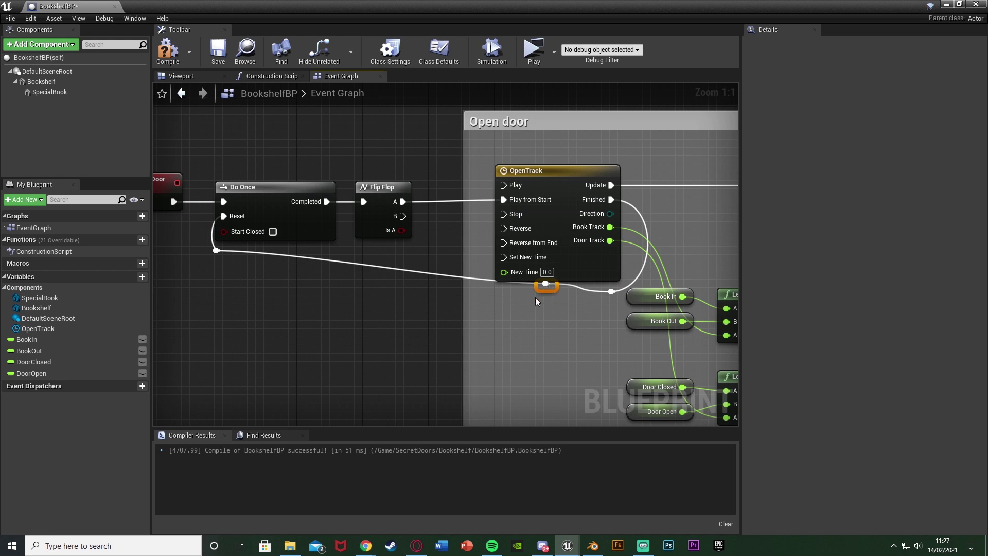
Step: Tidy the wire from OpenTrack's Finished output to Do Once's Reset with a reroute point beneath Flip Flop
{"action": "left_click_drag", "start_coordinate": [535, 301], "coordinate": [404, 260]}
{"action": "scroll", "coordinate": [408, 298], "scroll_direction": "down", "scroll_amount": 3}
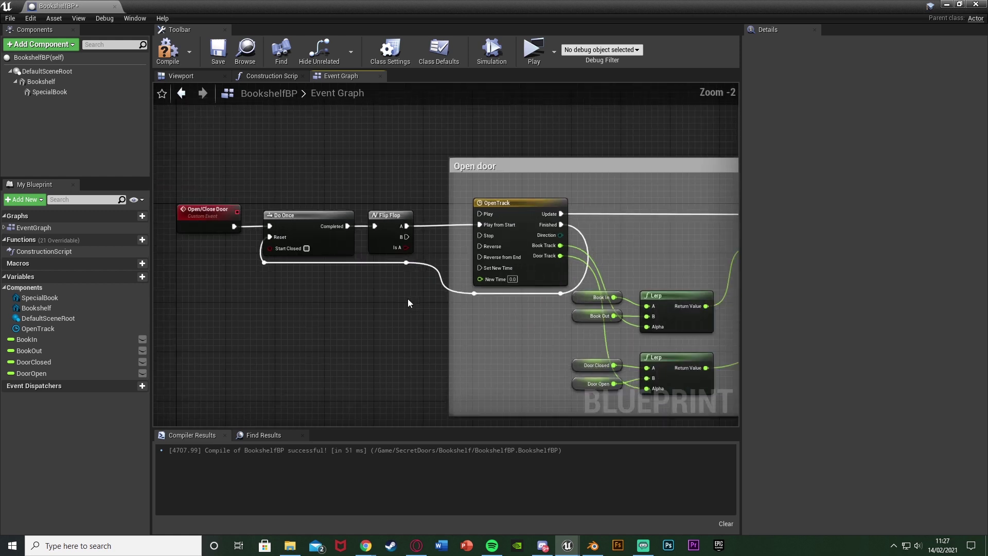
Step: Duplicate the OpenTrack timeline, a Lerp, and the Bookshelf reference with its SetRelativeRotation, placing the copies below the Open door comment
{"action": "left_click", "coordinate": [315, 186]}
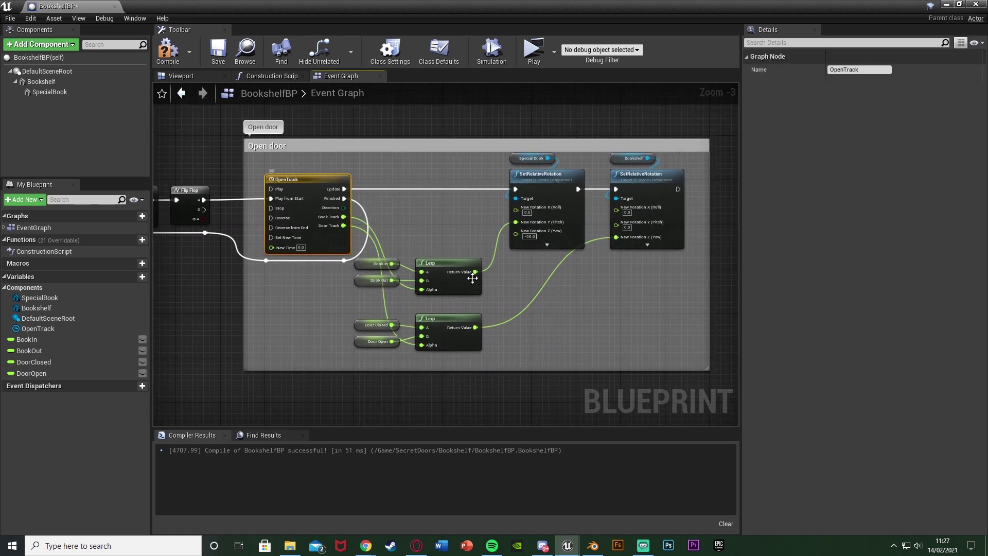
{"action": "right_click_drag", "start_coordinate": [485, 297], "coordinate": [459, 276]}
{"action": "left_click", "coordinate": [421, 243], "text": "ctrl"}
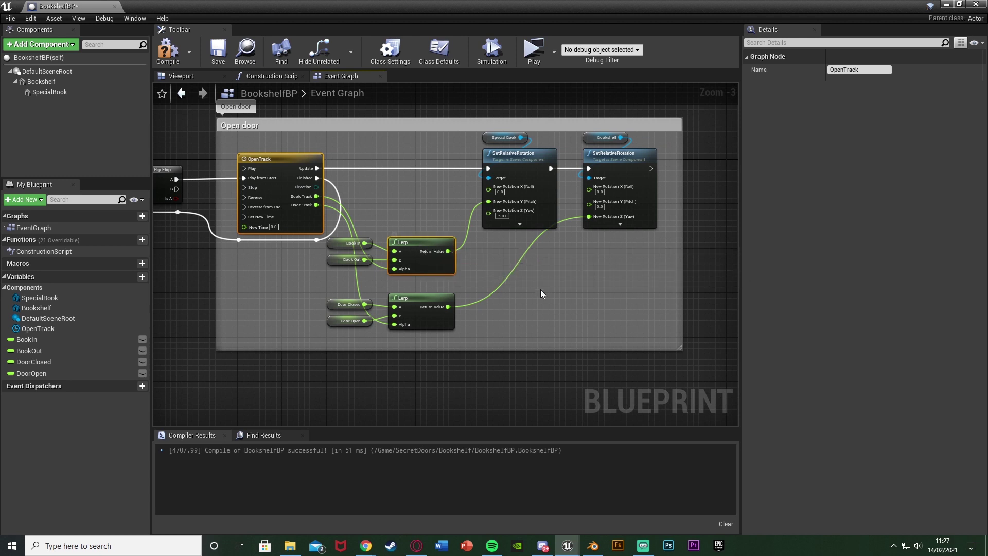
{"action": "left_click", "coordinate": [592, 152], "text": "ctrl"}
{"action": "left_click", "coordinate": [592, 138], "text": "ctrl"}
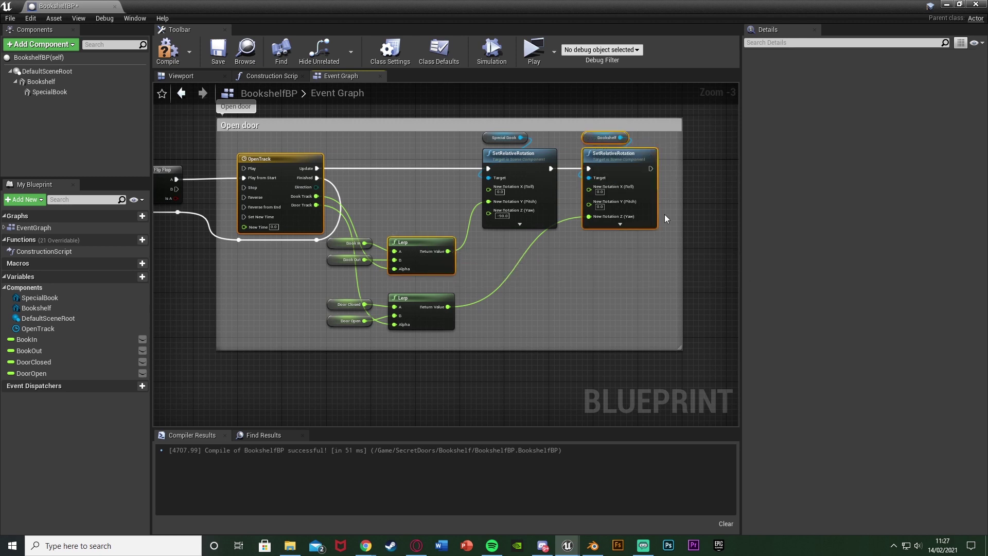
{"action": "scroll", "coordinate": [386, 342], "scroll_direction": "down", "scroll_amount": 2}
{"action": "right_click_drag", "start_coordinate": [386, 342], "coordinate": [415, 268]}
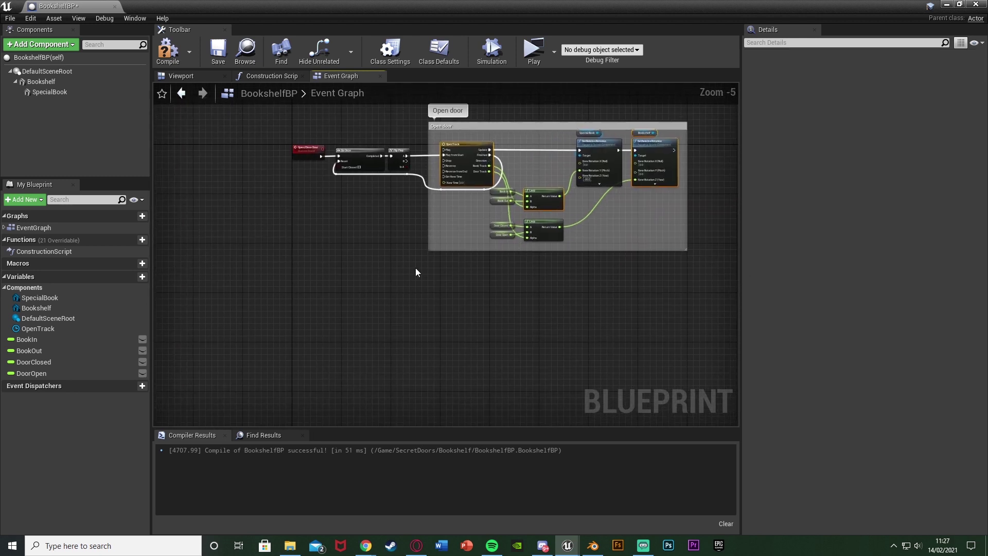
{"action": "key", "text": "ctrl+v"}
{"action": "scroll", "coordinate": [380, 287], "scroll_direction": "up", "scroll_amount": 1}
{"action": "left_click_drag", "start_coordinate": [286, 257], "coordinate": [415, 269]}
{"action": "left_click", "coordinate": [415, 269]}
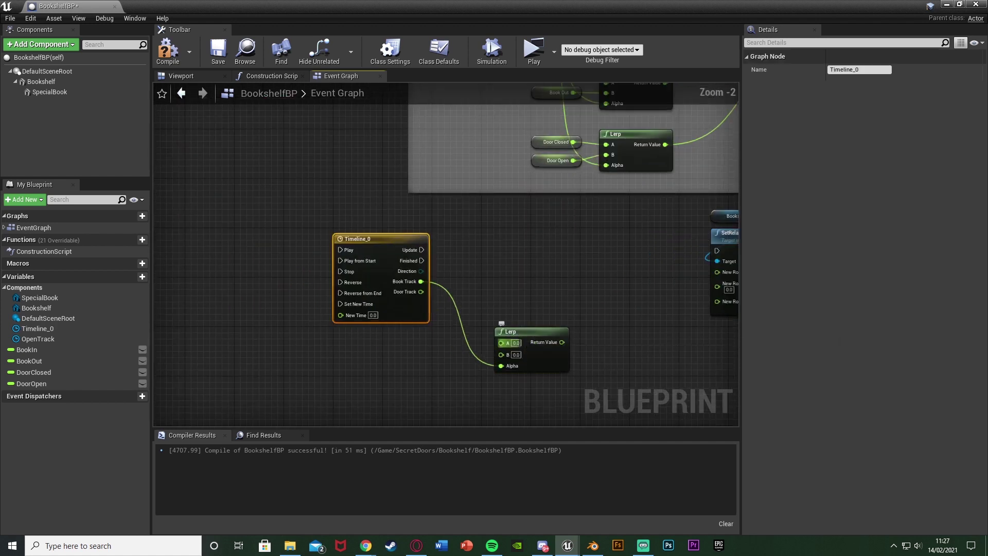
Step: Open the copied timeline and delete its BookTrack and DoorTrack tracks
{"action": "double_click", "coordinate": [403, 310]}
{"action": "right_click", "coordinate": [195, 119]}
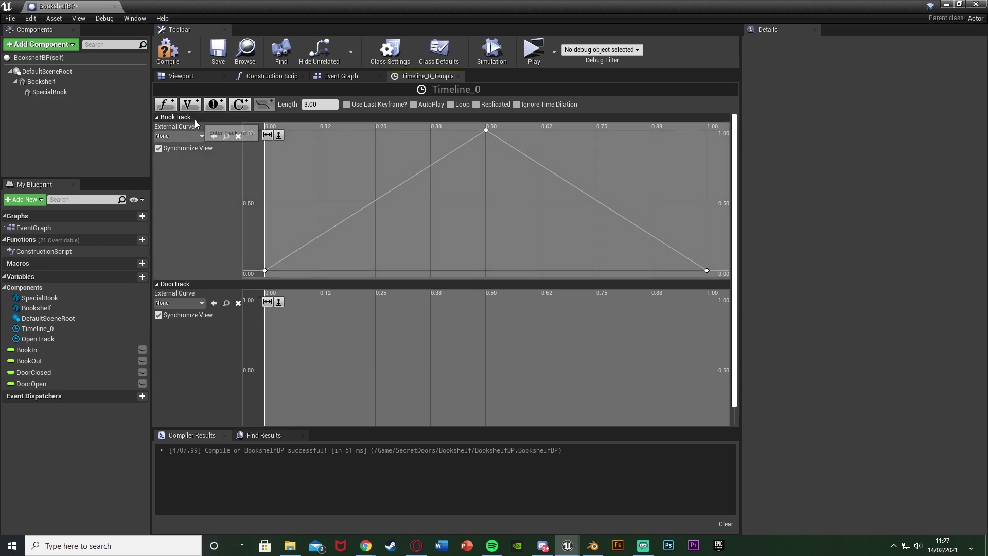
{"action": "left_click", "coordinate": [223, 136]}
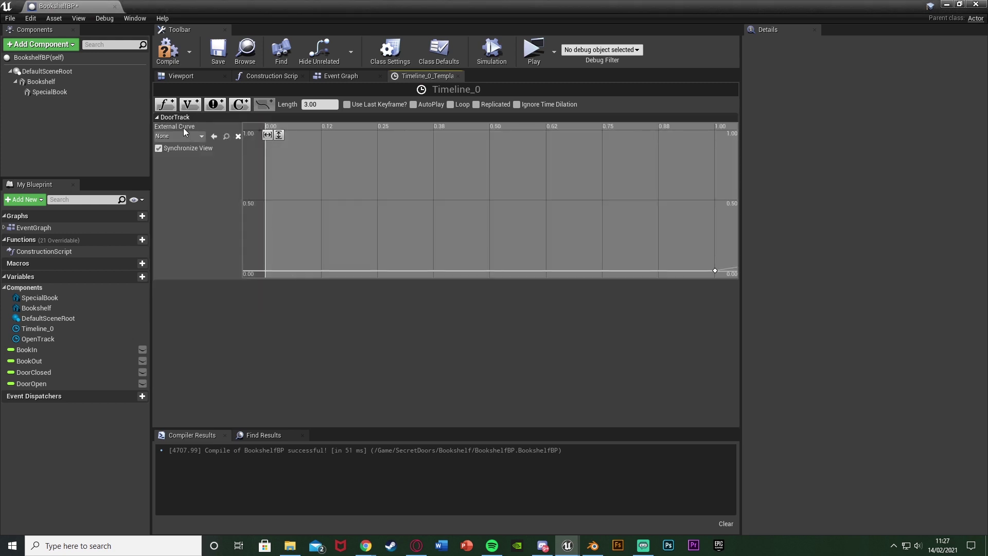
{"action": "right_click", "coordinate": [193, 119]}
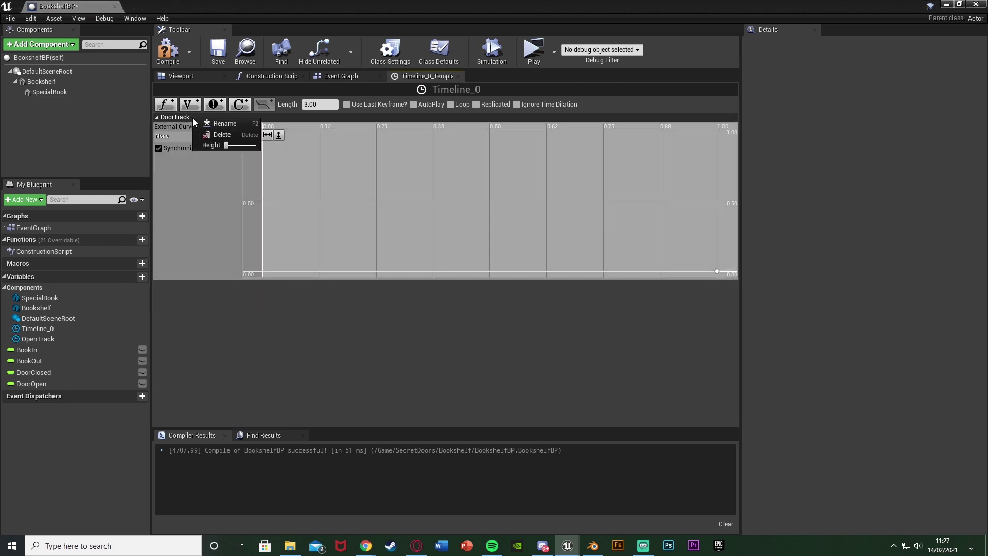
{"action": "left_click", "coordinate": [222, 135]}
Step: Add a float track named DoorTrack to Timeline_0 with a key at time 0 and value 0
{"action": "left_click", "coordinate": [166, 104]}
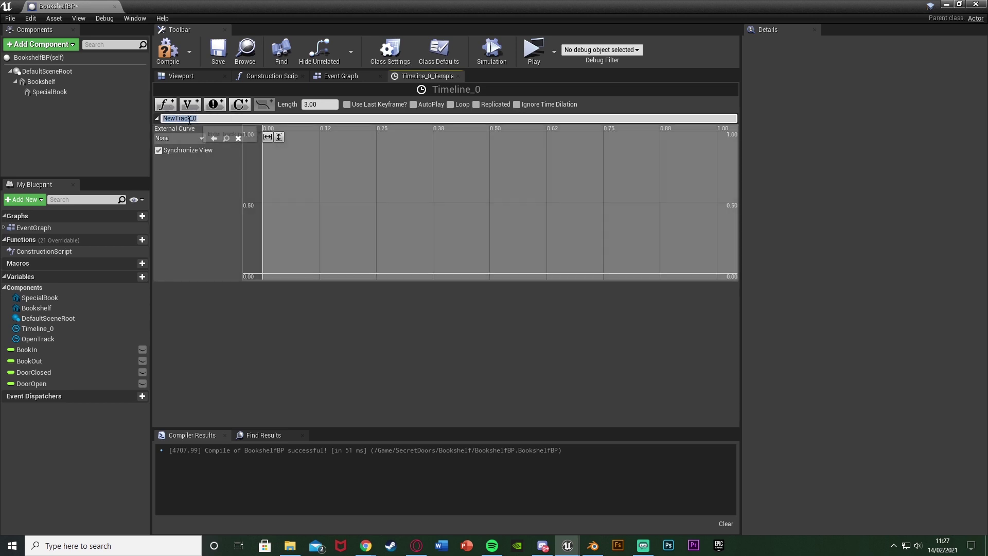
{"action": "type", "text": "Door"}
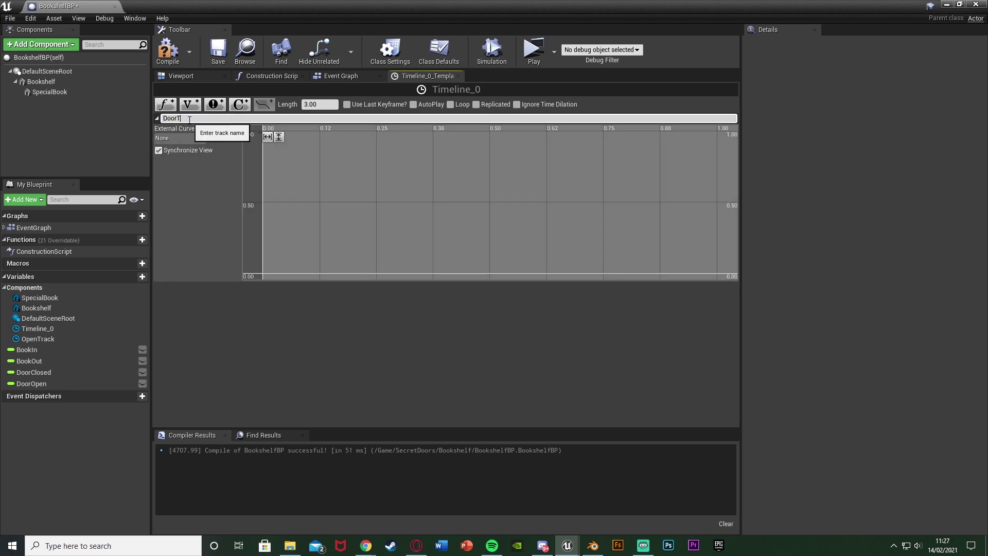
{"action": "key", "text": "Return"}
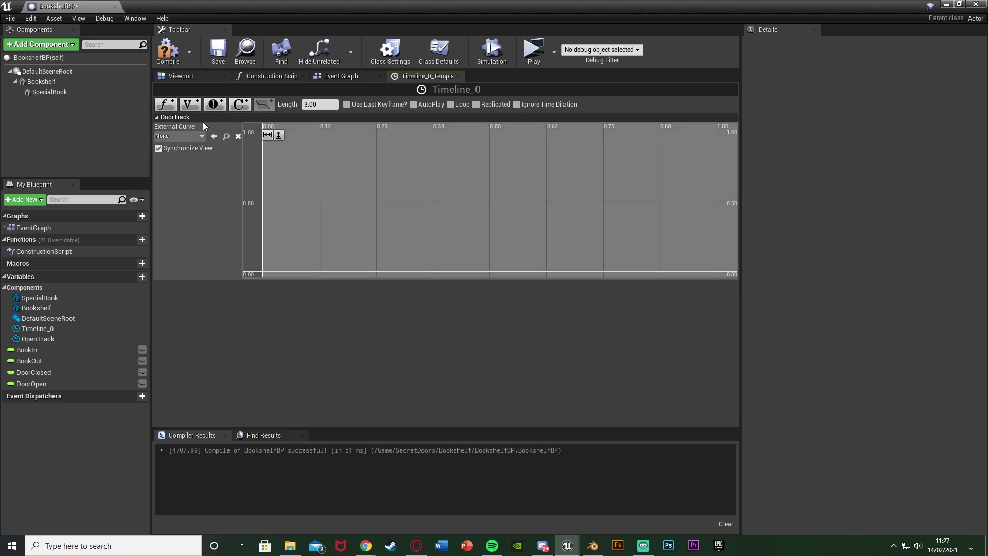
{"action": "right_click", "coordinate": [323, 184]}
{"action": "left_click", "coordinate": [354, 196]}
{"action": "left_click", "coordinate": [321, 135]}
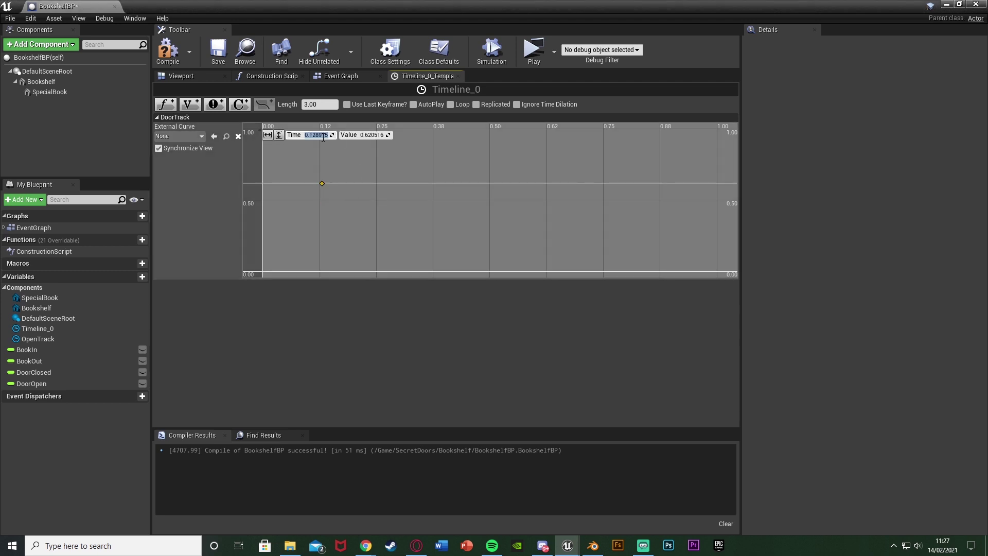
{"action": "key", "text": "Return"}
{"action": "key", "text": "Return"}
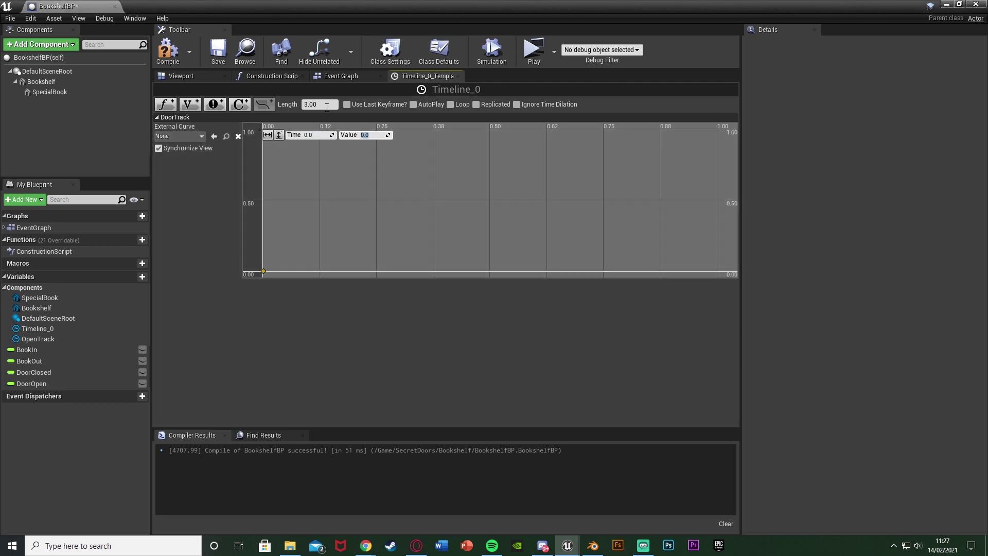
Step: Set the length of Timeline_0 to 2 seconds
{"action": "left_click", "coordinate": [324, 104]}
{"action": "type", "text": "2"}
{"action": "key", "text": "Return"}
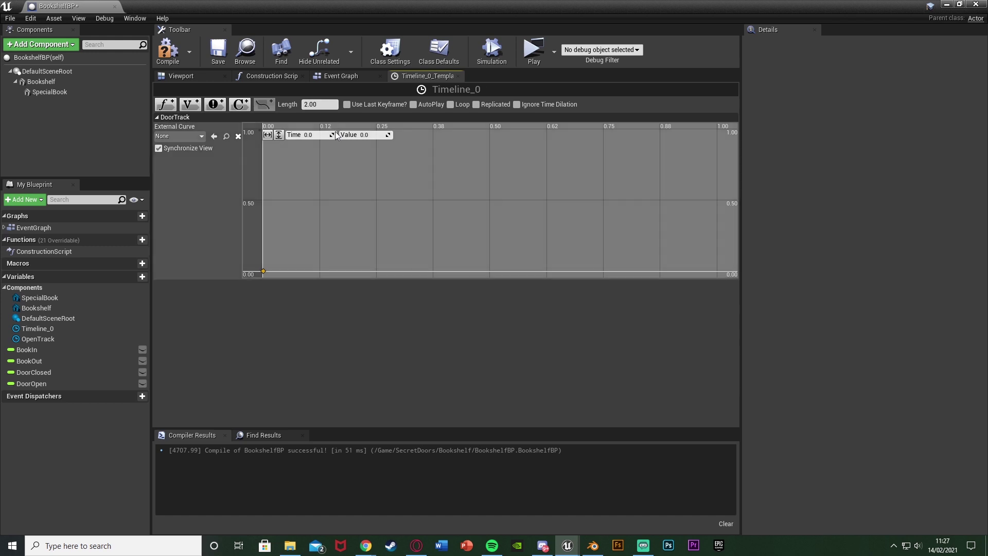
Step: Add a second DoorTrack key at time 2 with value 1
{"action": "right_click", "coordinate": [337, 192]}
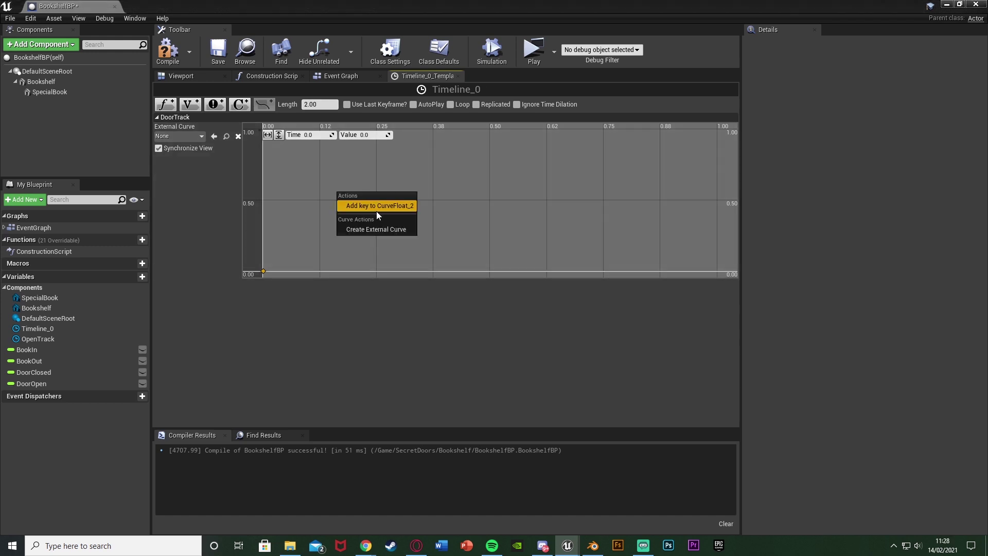
{"action": "left_click", "coordinate": [376, 206]}
{"action": "left_click", "coordinate": [310, 135]}
{"action": "type", "text": "2"}
{"action": "key", "text": "Tab"}
{"action": "type", "text": "1"}
{"action": "key", "text": "Return"}
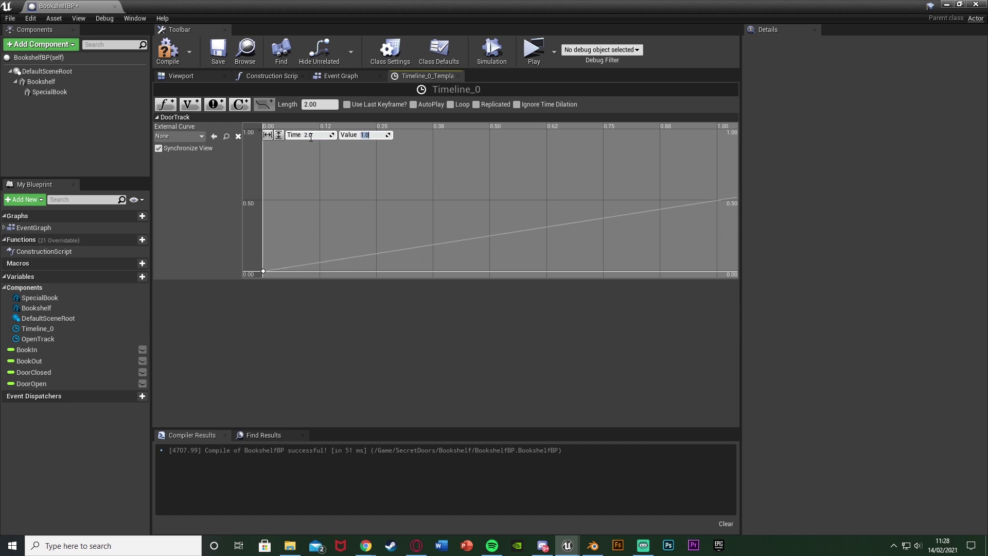
{"action": "scroll", "coordinate": [350, 231], "scroll_direction": "down", "scroll_amount": 3}
{"action": "right_click_drag", "start_coordinate": [392, 241], "coordinate": [356, 248]}
{"action": "scroll", "coordinate": [361, 235], "scroll_direction": "down", "scroll_amount": 3}
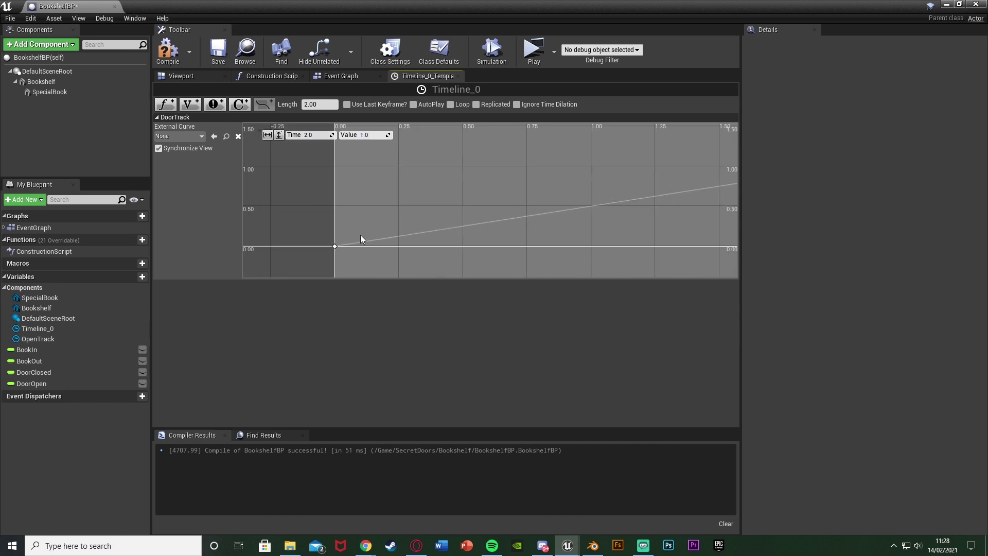
{"action": "right_click_drag", "start_coordinate": [580, 195], "coordinate": [552, 200]}
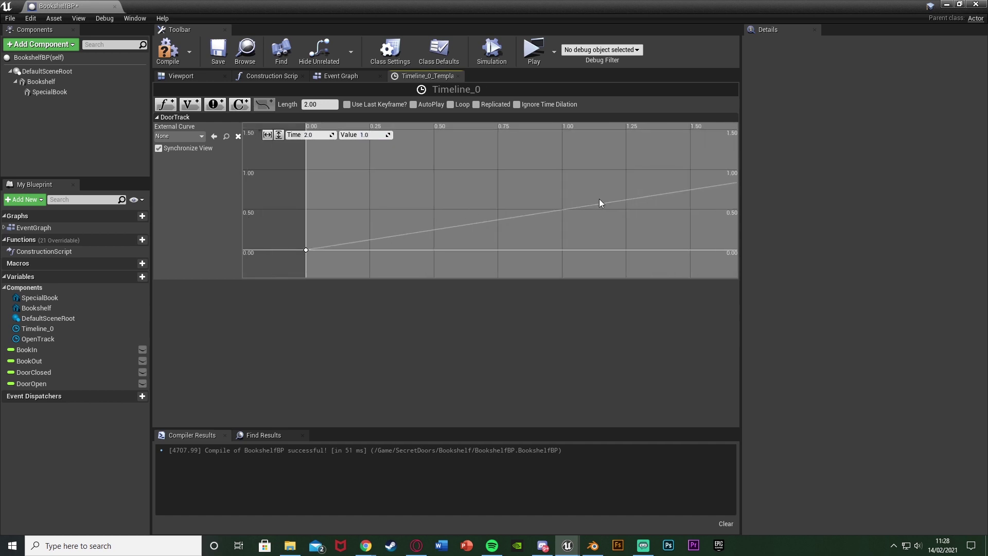
Step: Compile the blueprint and connect the Flip Flop's B output to Timeline_0's Reverse from End input in the event graph
{"action": "left_click", "coordinate": [168, 52]}
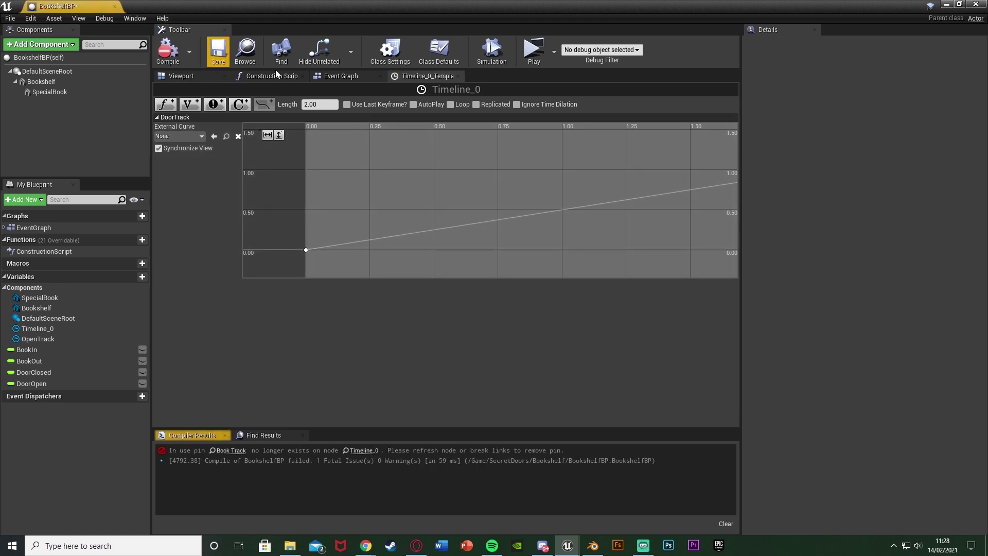
{"action": "left_click", "coordinate": [458, 76]}
{"action": "right_click_drag", "start_coordinate": [286, 277], "coordinate": [347, 375]}
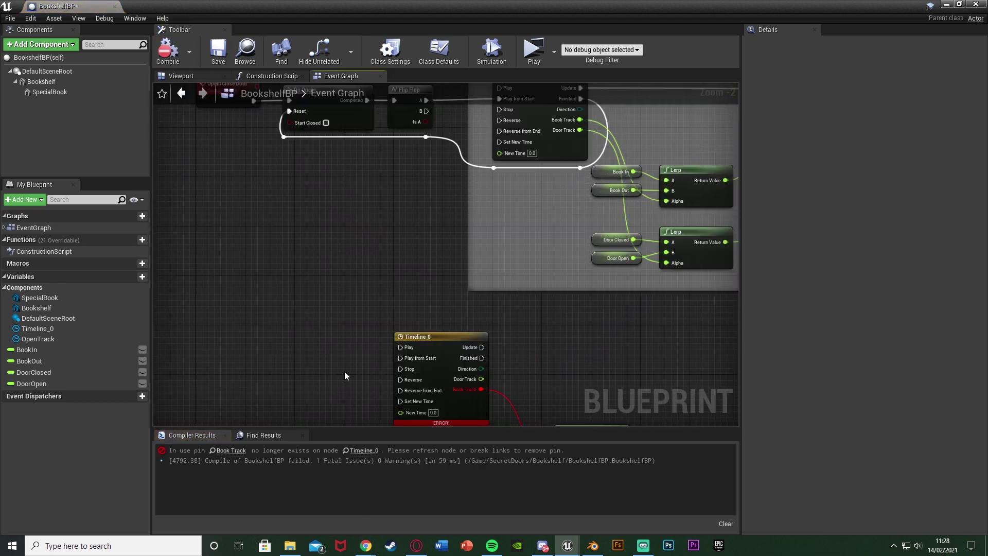
{"action": "left_click_drag", "start_coordinate": [400, 390], "coordinate": [426, 117]}
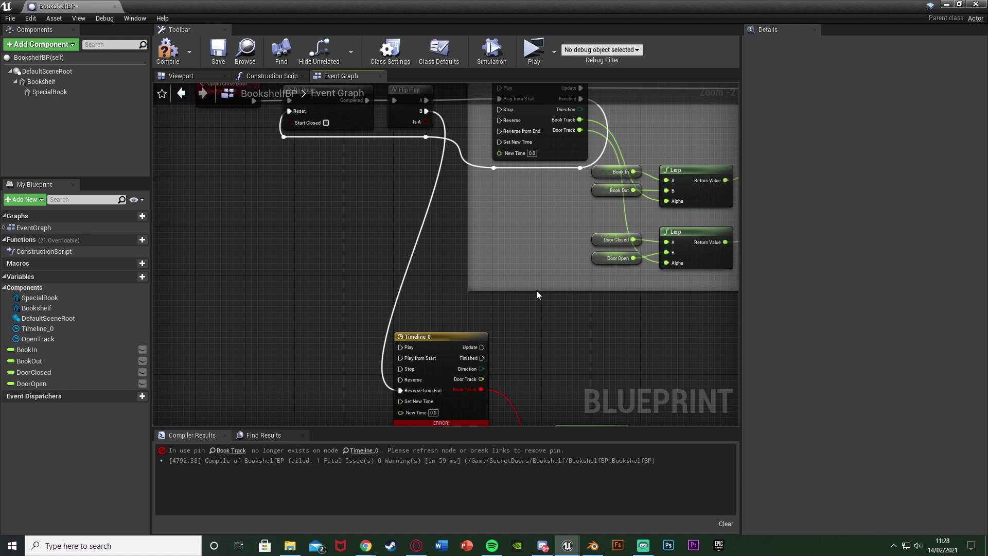
Step: Wire Timeline_0's Update output to the lower SetRelativeRotation node and its Lerp's Return Value to New Rotation Z (Yaw)
{"action": "right_click_drag", "start_coordinate": [517, 337], "coordinate": [388, 241]}
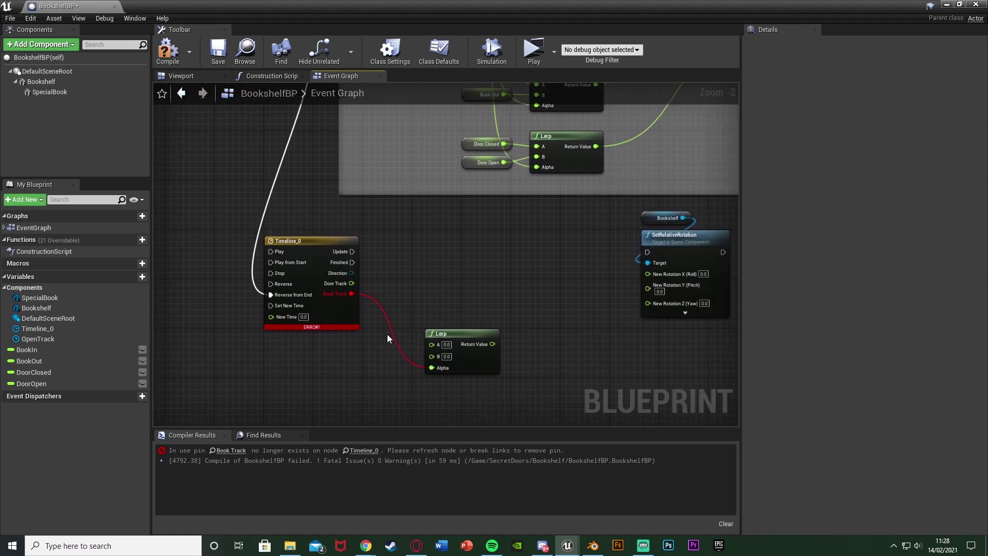
{"action": "left_click_drag", "start_coordinate": [352, 251], "coordinate": [648, 252]}
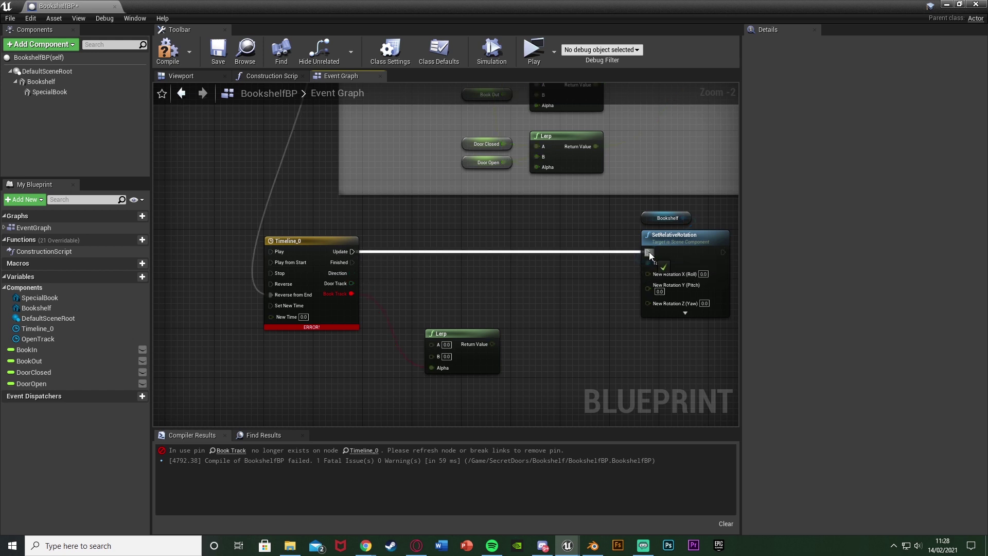
{"action": "left_click_drag", "start_coordinate": [334, 323], "coordinate": [422, 312]}
{"action": "left_click_drag", "start_coordinate": [461, 354], "coordinate": [551, 315]}
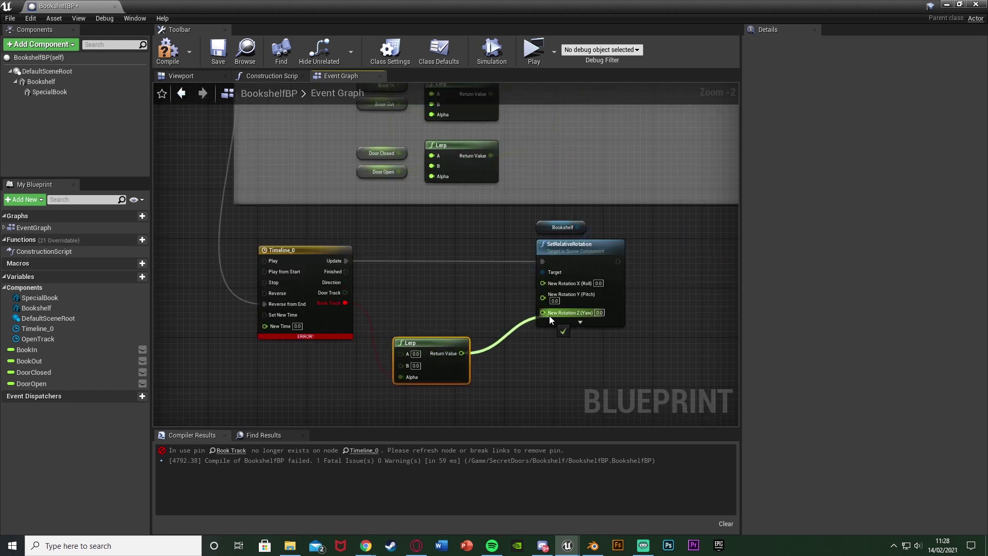
{"action": "right_click_drag", "start_coordinate": [551, 313], "coordinate": [441, 381]}
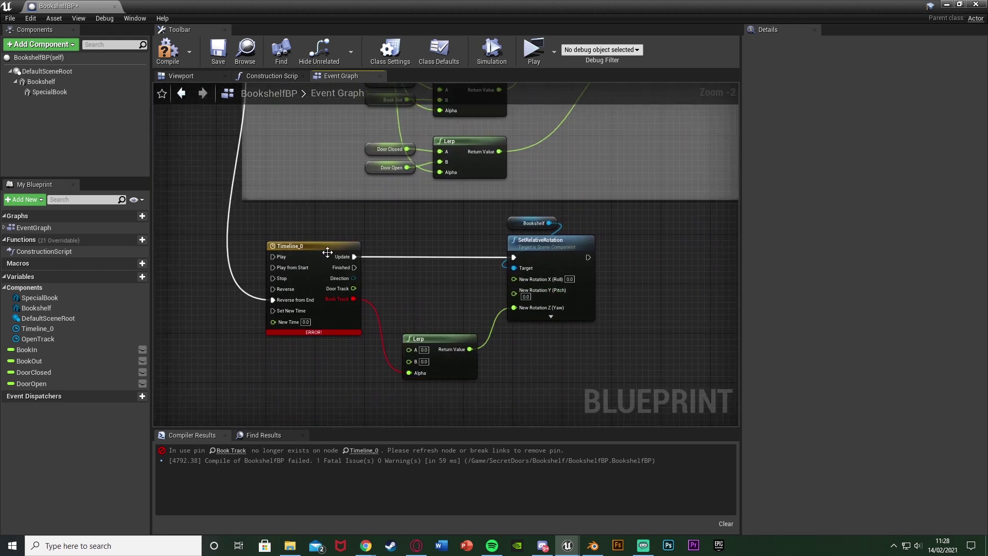
Step: Rename the Timeline_0 node to DoorClose and compile the blueprint
{"action": "left_click", "coordinate": [327, 252]}
{"action": "left_click", "coordinate": [864, 69]}
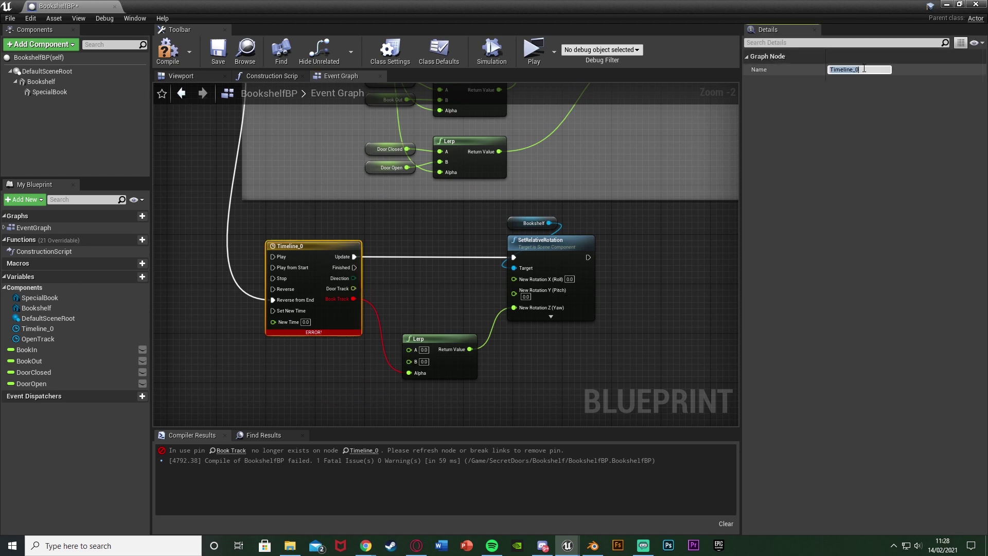
{"action": "type", "text": "DoorClose"}
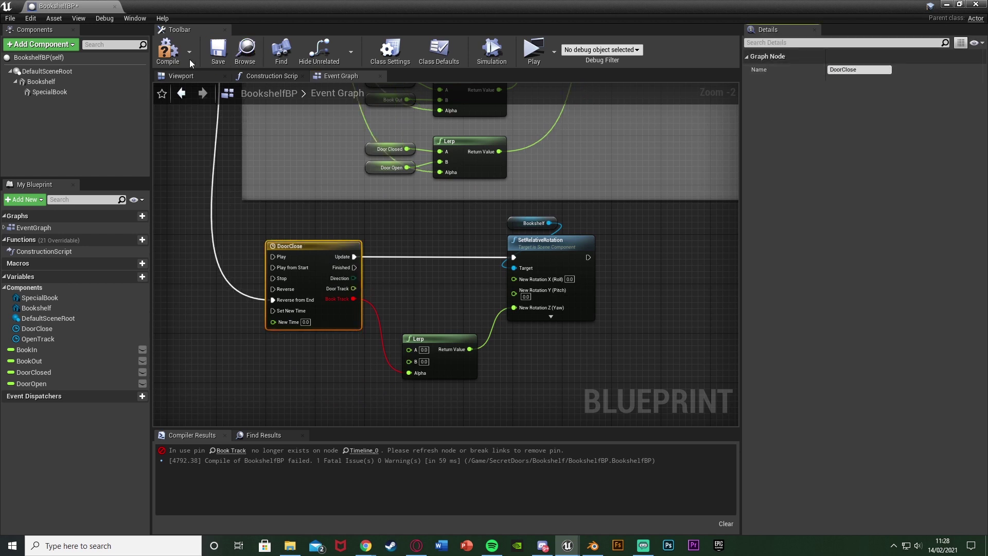
{"action": "left_click", "coordinate": [172, 55]}
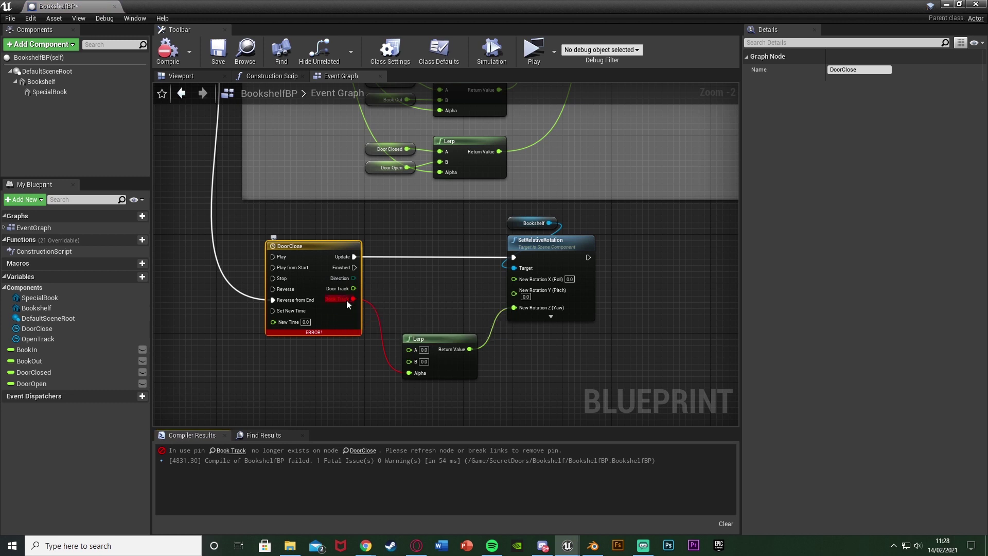
Step: Connect DoorClose's Door Track output to the Lerp's Alpha in place of the obsolete Book Track link, and recompile
{"action": "scroll", "coordinate": [350, 299], "scroll_direction": "up", "scroll_amount": 2}
{"action": "left_click_drag", "start_coordinate": [350, 280], "coordinate": [430, 391]}
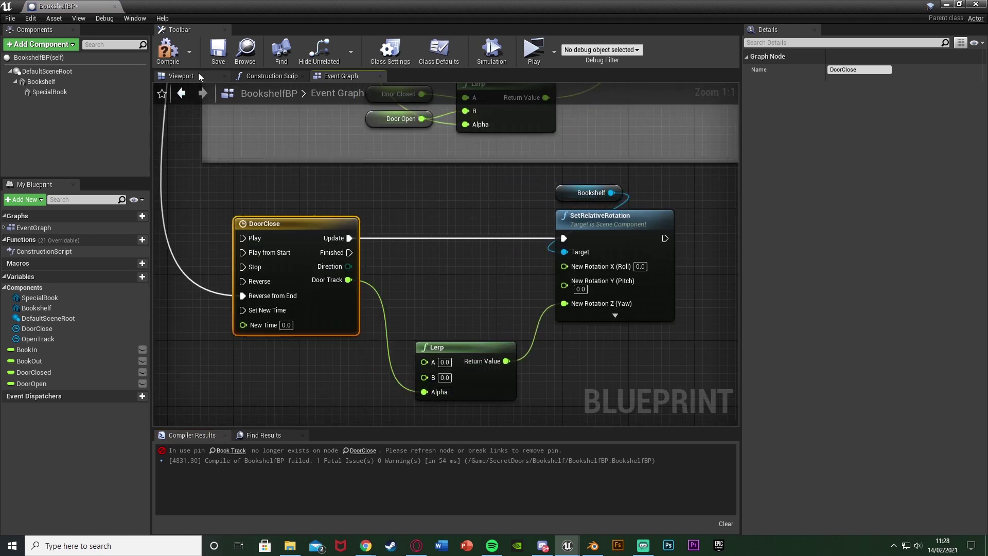
{"action": "left_click", "coordinate": [168, 51]}
Step: Group the DoorClose timeline, its Lerp and its SetRelativeRotation nodes in a comment titled "Close door"
{"action": "scroll", "coordinate": [400, 283], "scroll_direction": "down", "scroll_amount": 1}
{"action": "scroll", "coordinate": [437, 312], "scroll_direction": "down", "scroll_amount": 3}
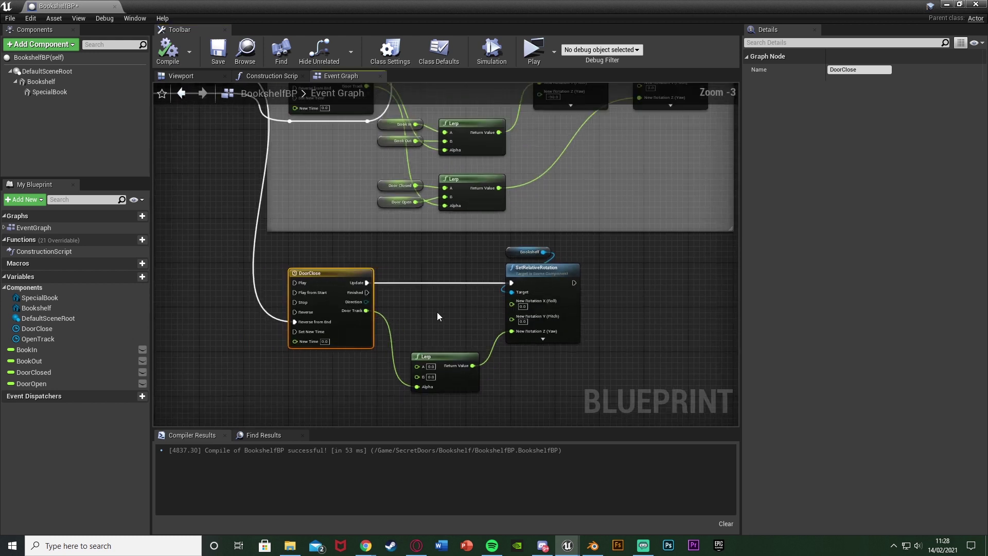
{"action": "left_click_drag", "start_coordinate": [341, 395], "coordinate": [594, 266]}
{"action": "key", "text": "c"}
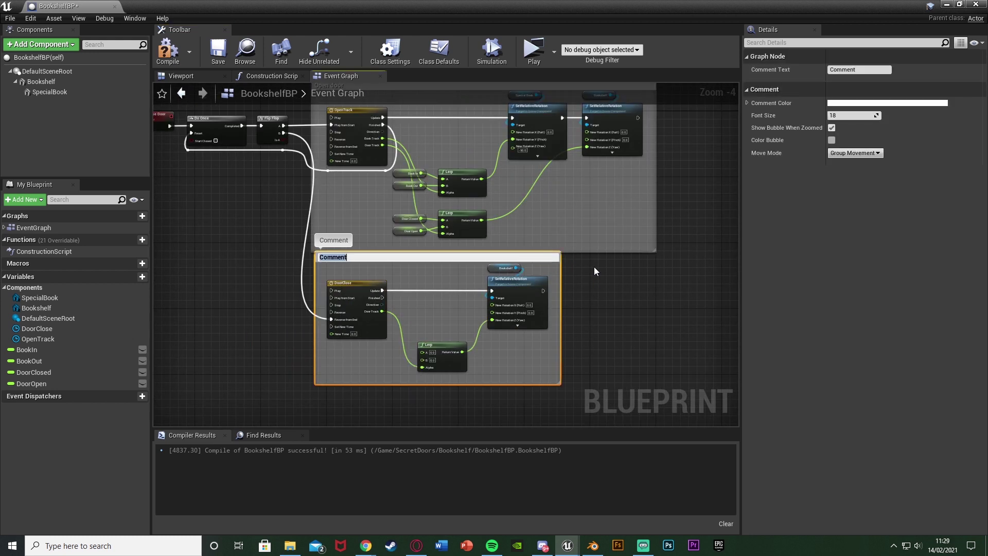
{"action": "type", "text": "Close door"}
{"action": "key", "text": "Return"}
Step: Connect DoorClose's Finished output to the Do Once reset line and tidy the wire with reroute nodes above the timeline
{"action": "right_click_drag", "start_coordinate": [436, 300], "coordinate": [508, 348]}
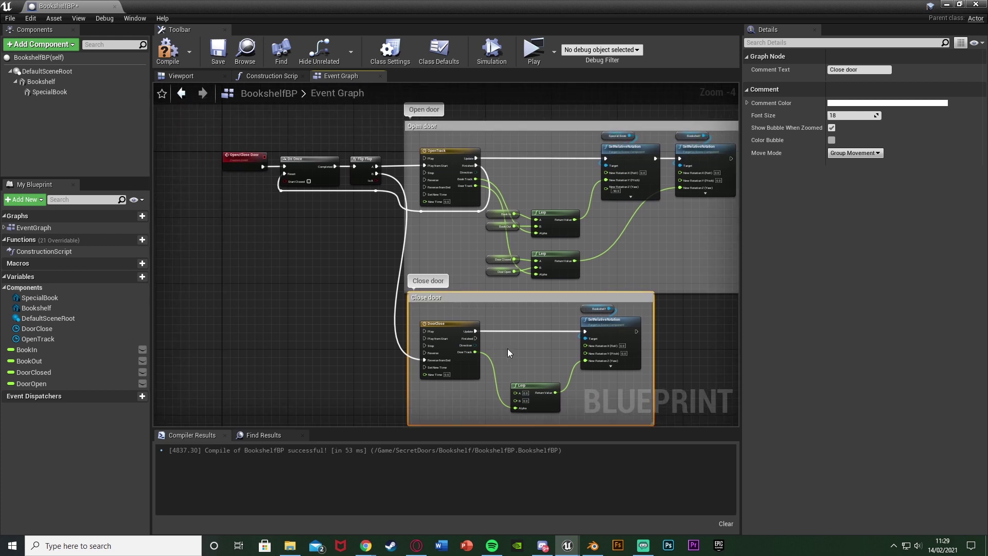
{"action": "scroll", "coordinate": [476, 341], "scroll_direction": "up", "scroll_amount": 1}
{"action": "left_click_drag", "start_coordinate": [513, 371], "coordinate": [376, 172]}
{"action": "left_click", "coordinate": [483, 215]}
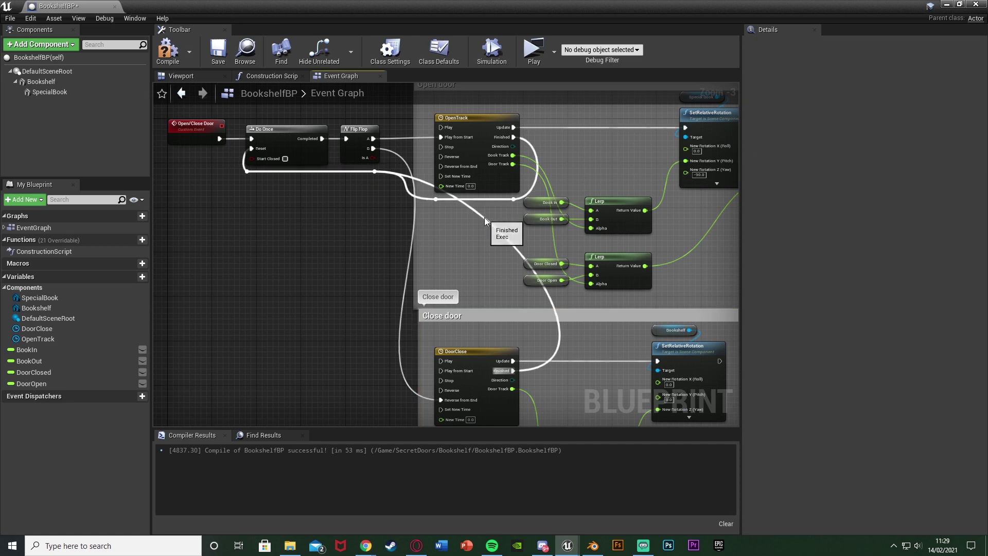
{"action": "double_click", "coordinate": [484, 217]}
{"action": "left_click", "coordinate": [383, 307]}
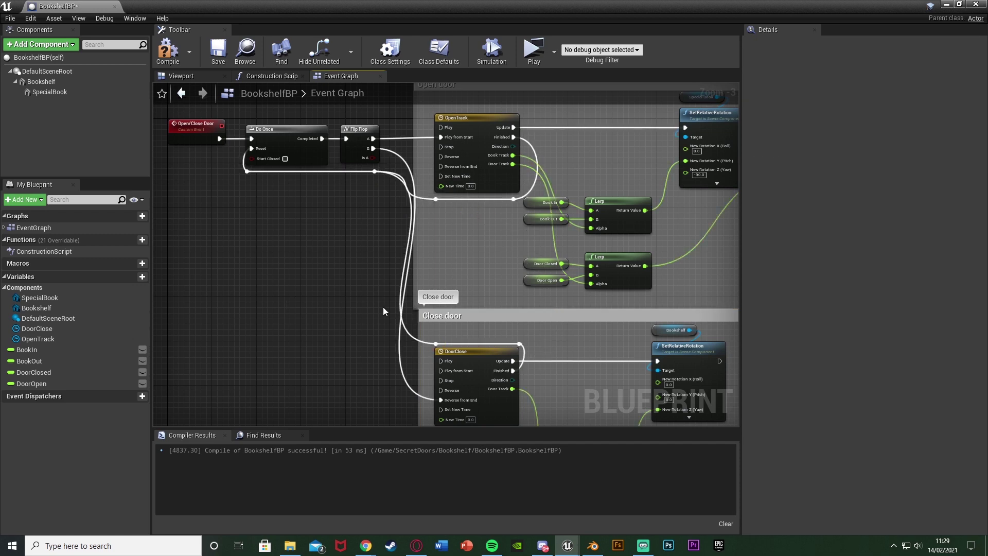
Step: Examine the complete graph from the Open/Close Door event through the Open door and Close door groups
{"action": "right_click_drag", "start_coordinate": [383, 307], "coordinate": [309, 263]}
{"action": "scroll", "coordinate": [422, 261], "scroll_direction": "down", "scroll_amount": 2}
{"action": "scroll", "coordinate": [422, 265], "scroll_direction": "down", "scroll_amount": 1}
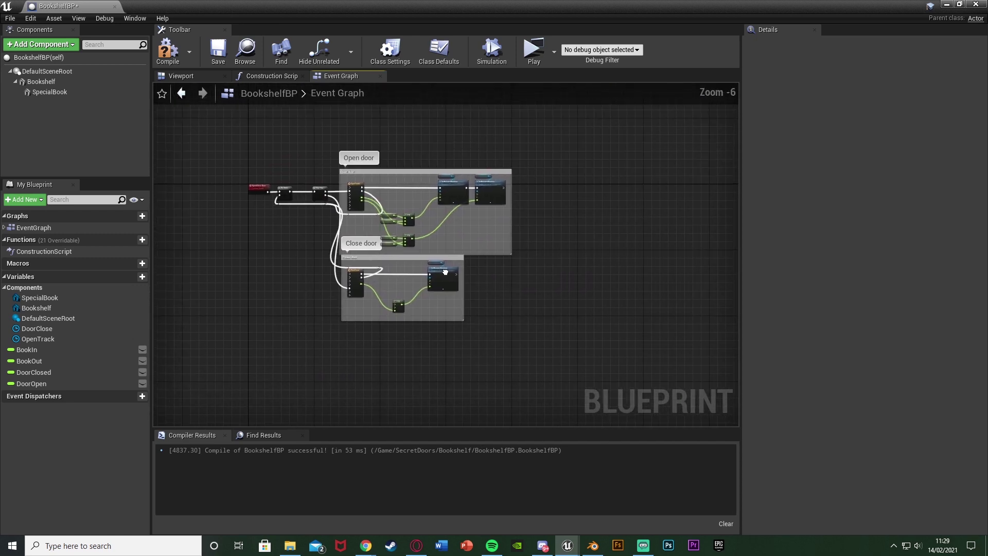
{"action": "scroll", "coordinate": [459, 265], "scroll_direction": "up", "scroll_amount": 1}
{"action": "right_click_drag", "start_coordinate": [202, 159], "coordinate": [332, 223]}
{"action": "scroll", "coordinate": [331, 222], "scroll_direction": "up", "scroll_amount": 4}
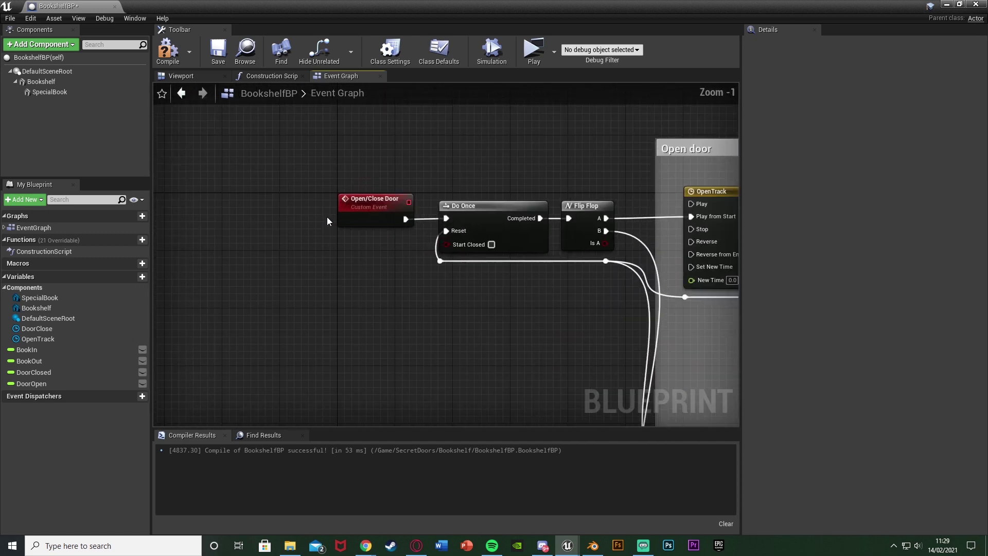
{"action": "left_click_drag", "start_coordinate": [329, 159], "coordinate": [389, 248]}
{"action": "left_click", "coordinate": [394, 264]}
{"action": "scroll", "coordinate": [405, 269], "scroll_direction": "down", "scroll_amount": 2}
{"action": "scroll", "coordinate": [638, 311], "scroll_direction": "down", "scroll_amount": 2}
{"action": "right_click_drag", "start_coordinate": [638, 311], "coordinate": [352, 234]}
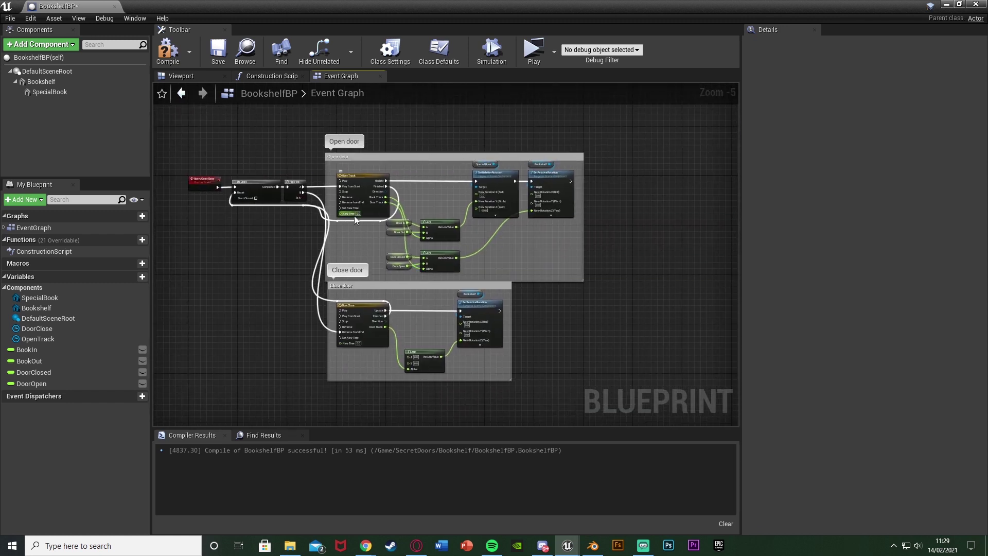
Step: Compile and save BookshelfBP, and open the ThirdPersonCharacter blueprint from the ThirdPersonBP Blueprints folder
{"action": "left_click", "coordinate": [168, 50]}
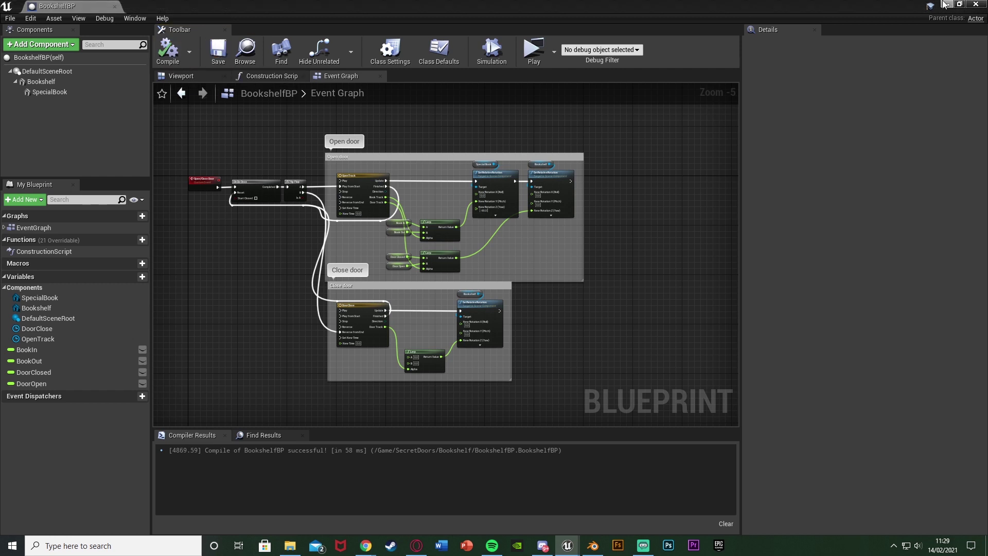
{"action": "left_click", "coordinate": [945, 4]}
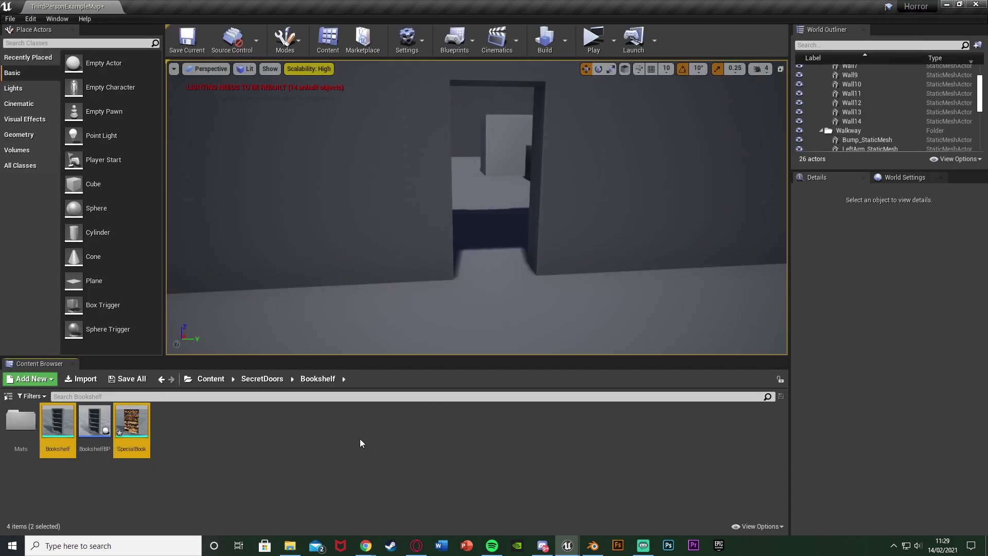
{"action": "left_click", "coordinate": [209, 379]}
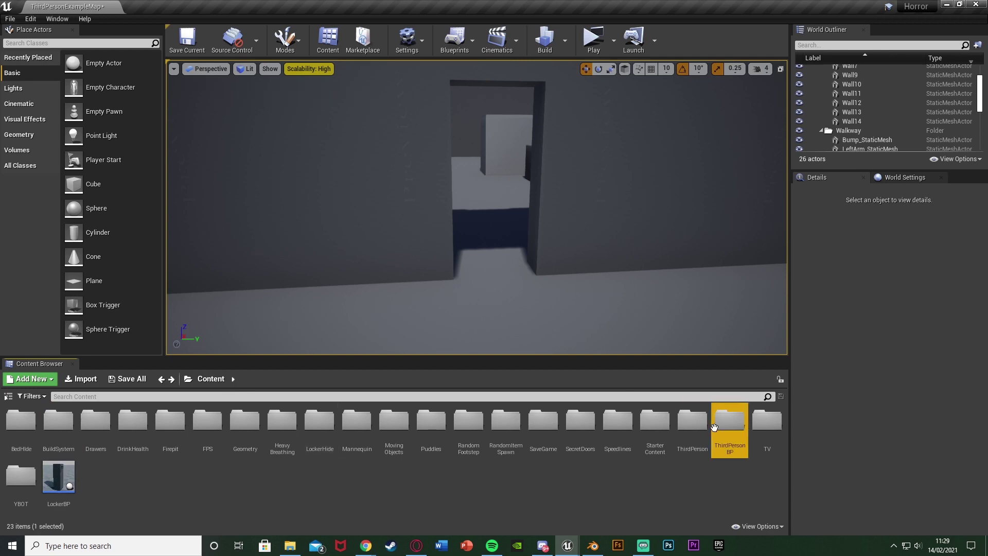
{"action": "double_click", "coordinate": [718, 430]}
{"action": "double_click", "coordinate": [20, 421]}
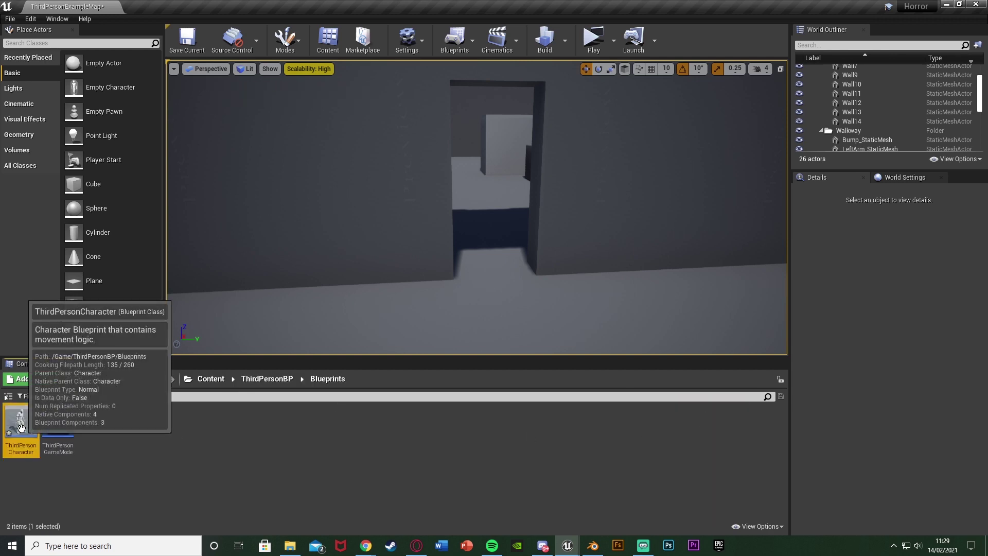
{"action": "double_click", "coordinate": [15, 435]}
Step: Find an empty area in ThirdPersonCharacter's event graph and compile the blueprint
{"action": "right_click_drag", "start_coordinate": [343, 310], "coordinate": [387, 272]}
{"action": "scroll", "coordinate": [347, 212], "scroll_direction": "up", "scroll_amount": 4}
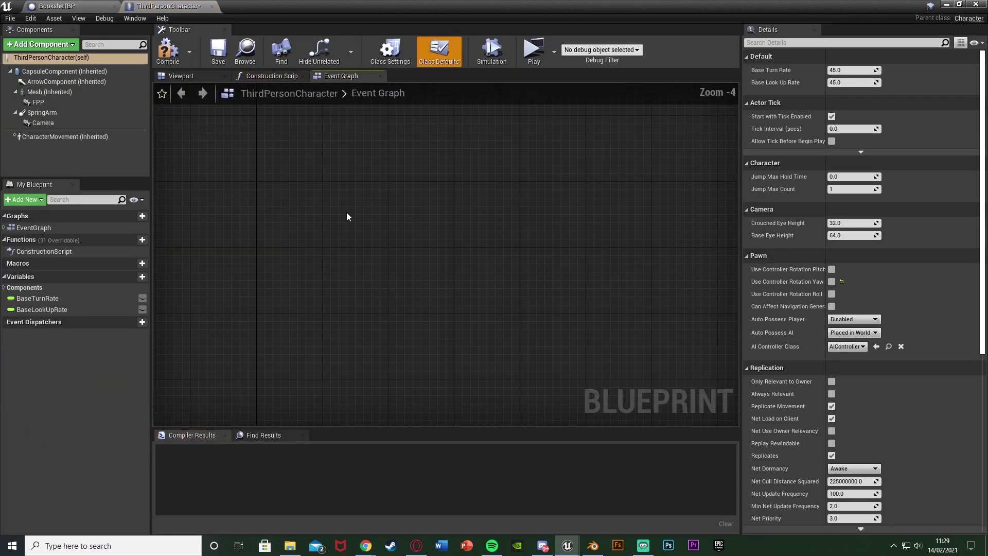
{"action": "right_click_drag", "start_coordinate": [347, 212], "coordinate": [310, 229]}
{"action": "scroll", "coordinate": [311, 229], "scroll_direction": "up", "scroll_amount": 1}
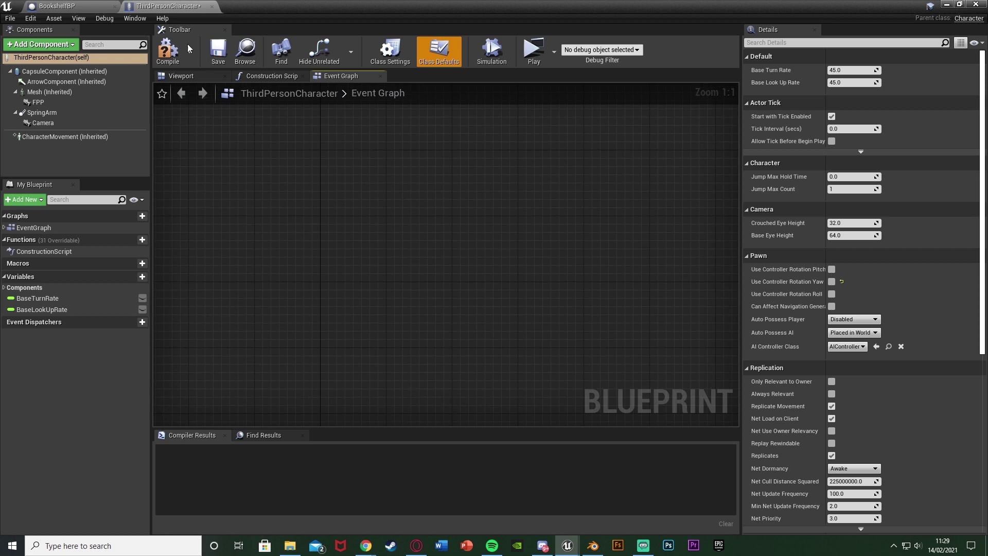
{"action": "left_click", "coordinate": [168, 51]}
Step: Open the engine's Input section in the project settings
{"action": "left_click", "coordinate": [30, 18]}
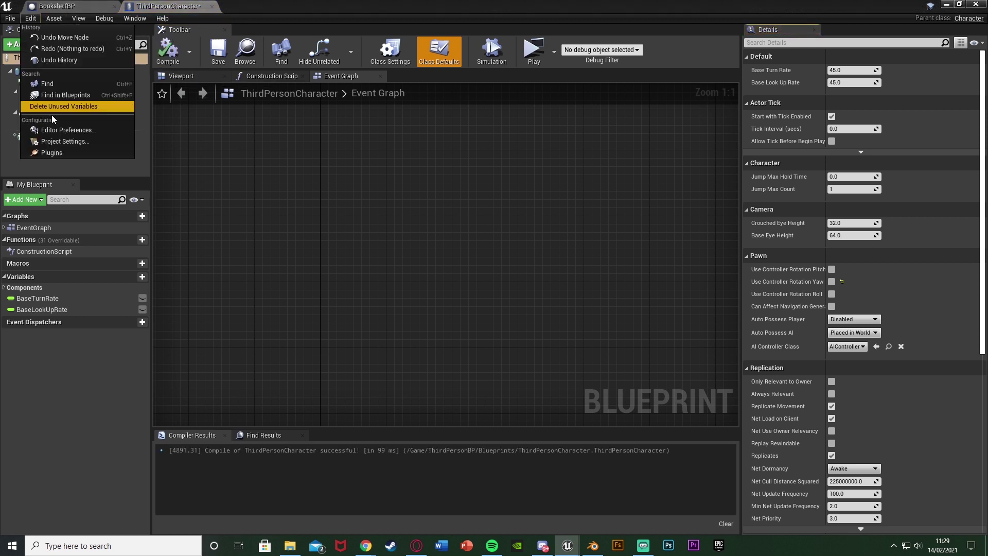
{"action": "left_click", "coordinate": [56, 138]}
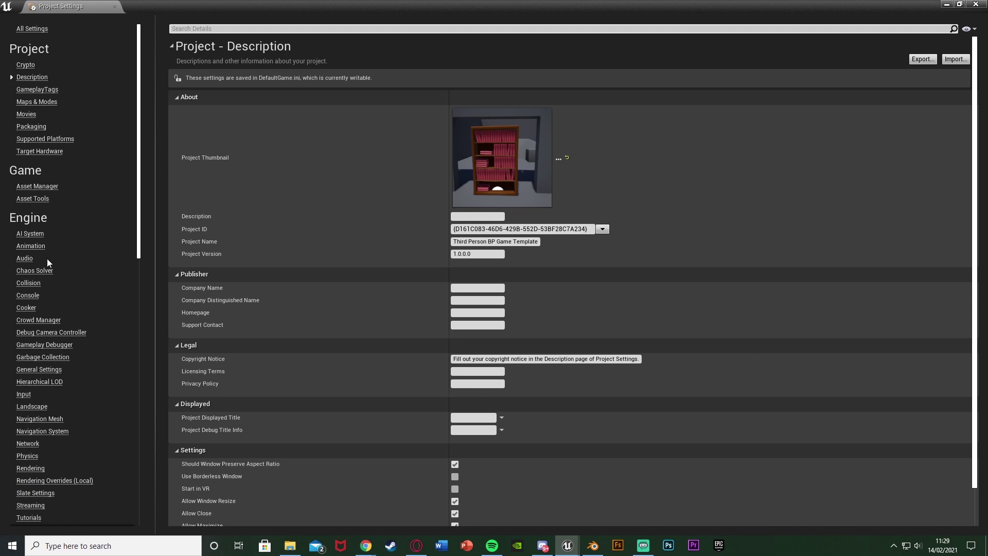
{"action": "left_click", "coordinate": [24, 394]}
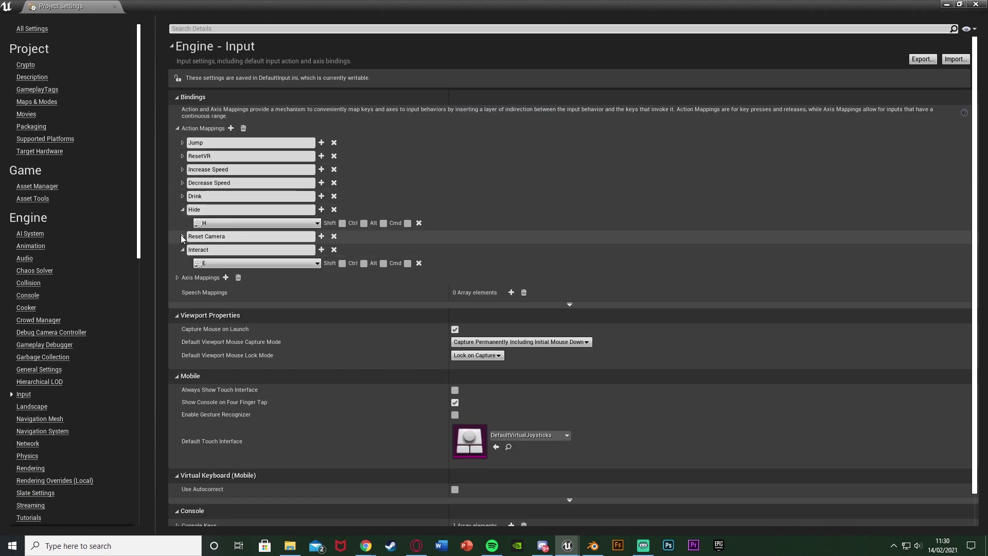
Step: Collapse the Interact and Hide action mappings and delete the existing Interact mapping
{"action": "left_click", "coordinate": [182, 249]}
{"action": "left_click", "coordinate": [184, 210]}
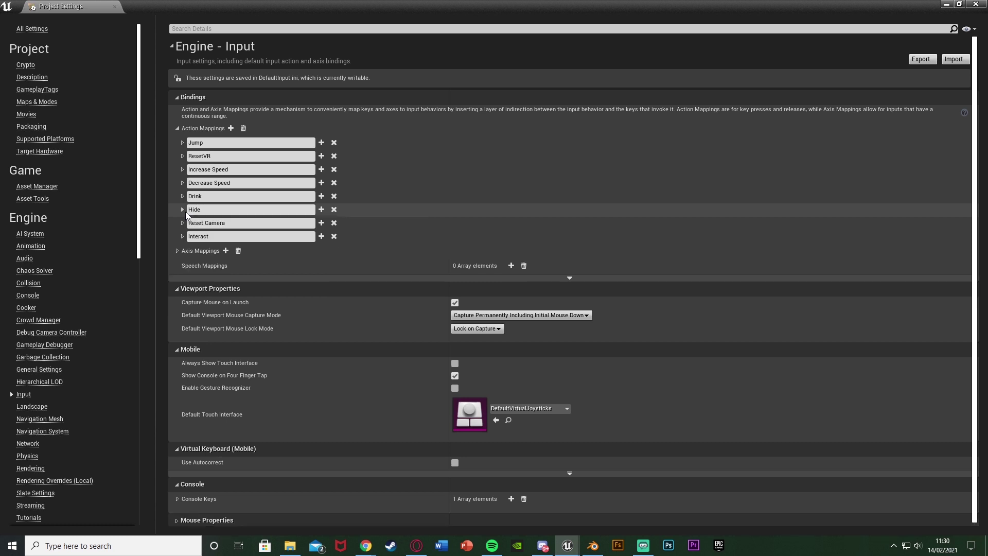
{"action": "left_click", "coordinate": [202, 236]}
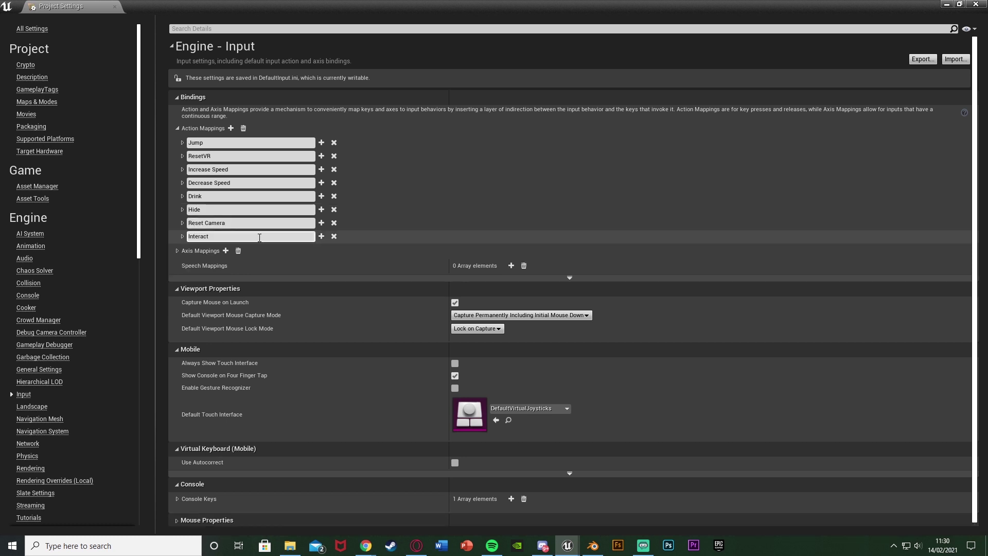
{"action": "left_click", "coordinate": [334, 236]}
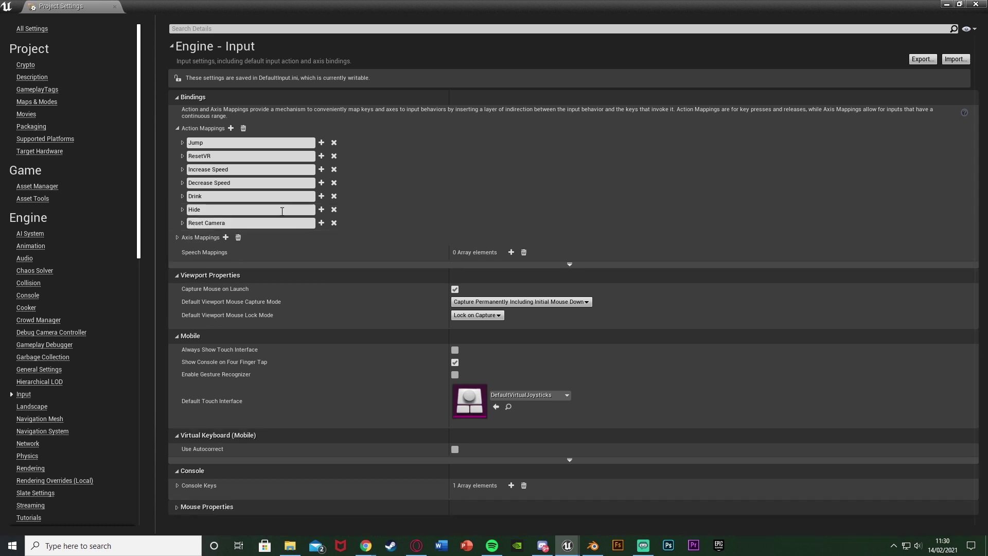
Step: Add a new action mapping named Interact and assign it the keyboard key E
{"action": "left_click", "coordinate": [231, 129]}
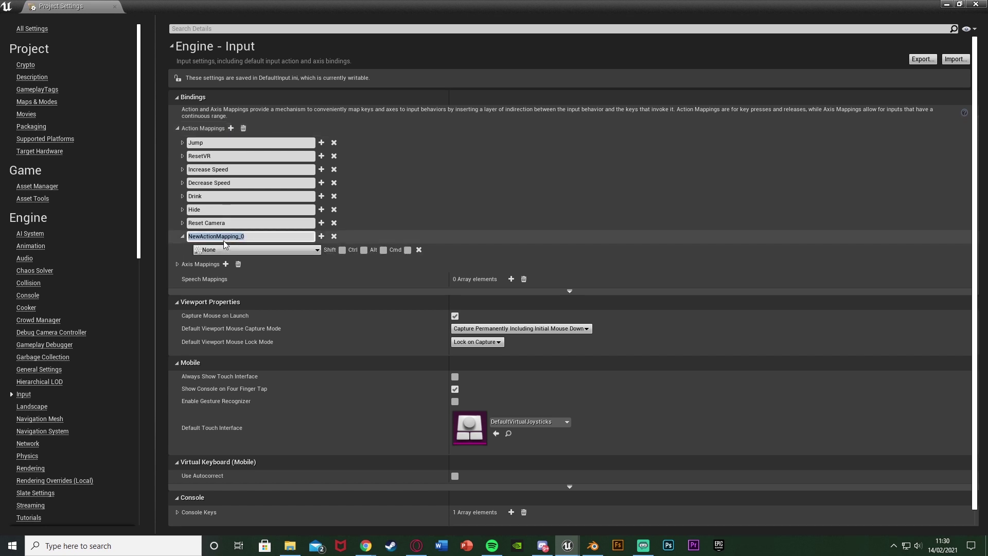
{"action": "type", "text": "Interact"}
{"action": "key", "text": "Return"}
{"action": "left_click", "coordinate": [227, 249]}
{"action": "type", "text": "e"}
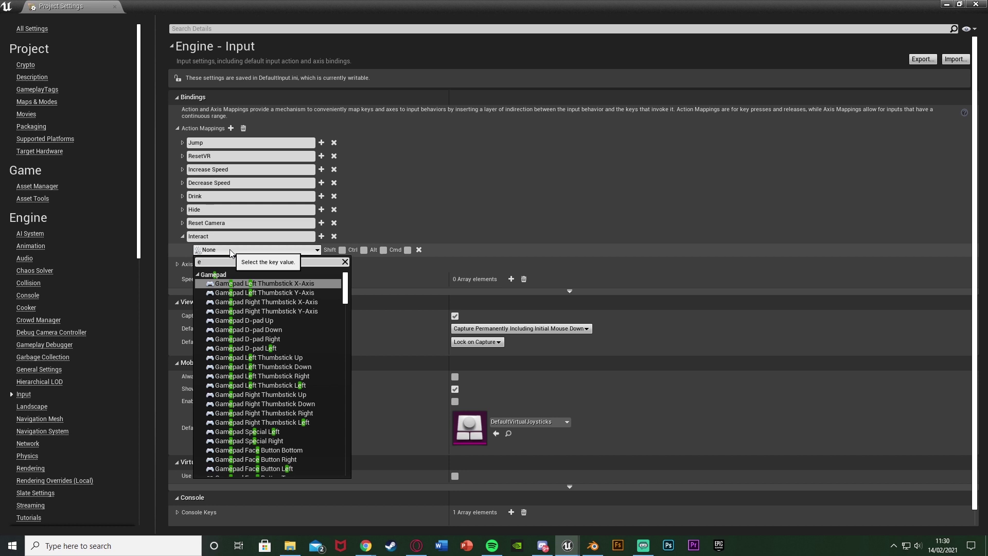
{"action": "left_click", "coordinate": [212, 274]}
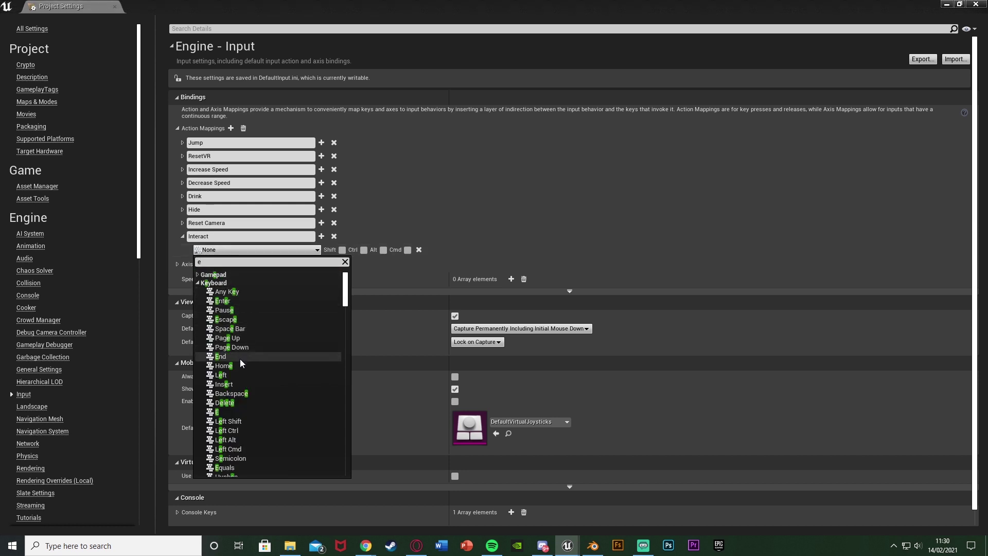
{"action": "left_click", "coordinate": [223, 411]}
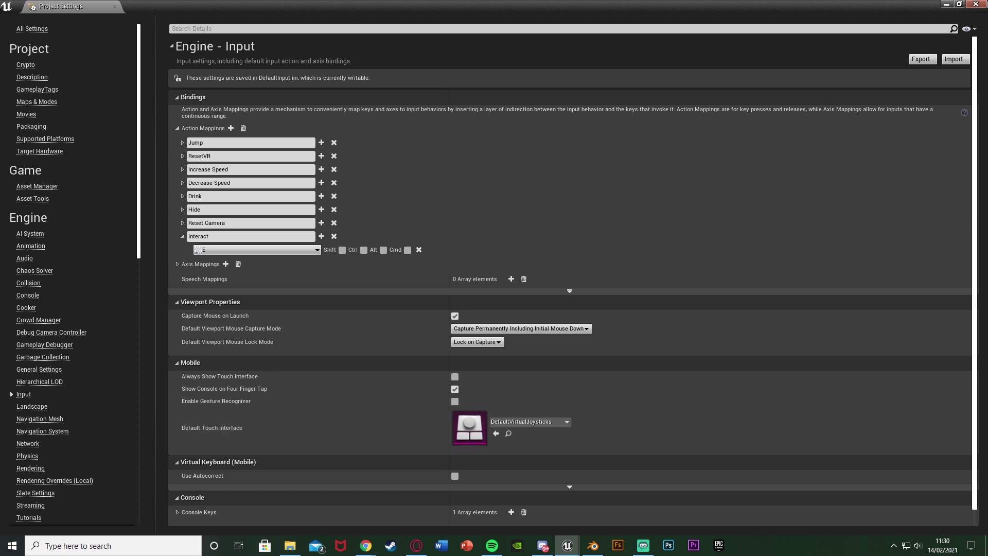
Step: Close the project settings and add an Interact input action event to ThirdPersonCharacter's event graph
{"action": "left_click", "coordinate": [976, 4]}
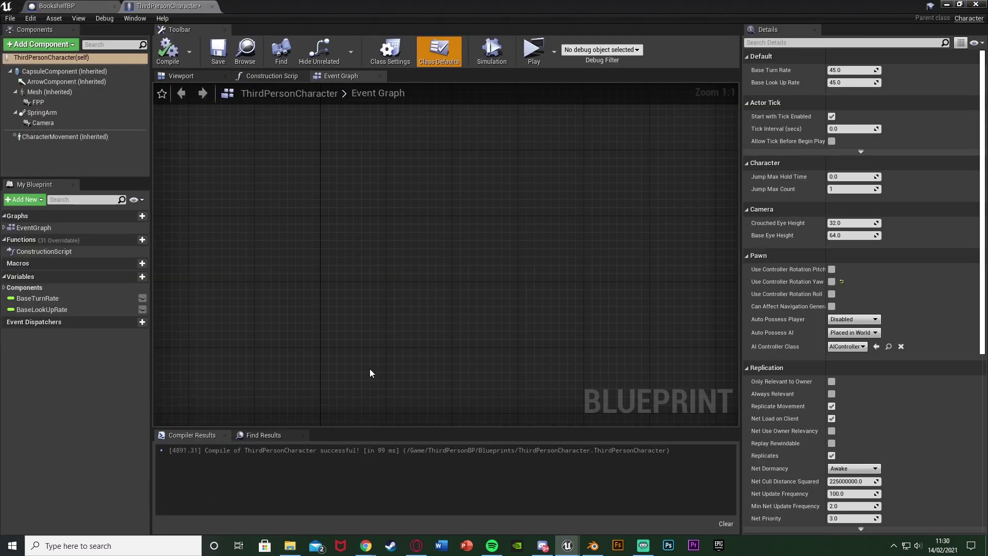
{"action": "right_click", "coordinate": [317, 227]}
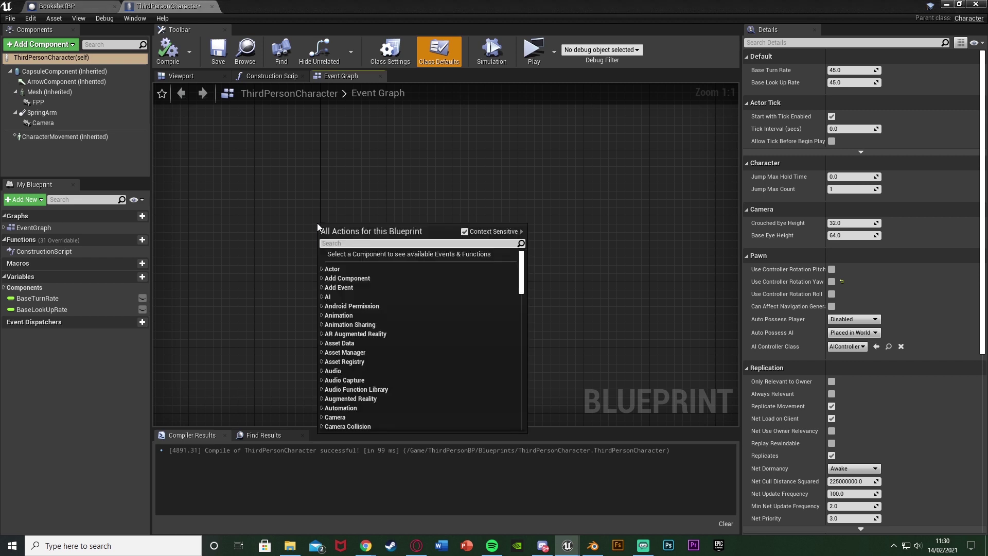
{"action": "type", "text": "interact"}
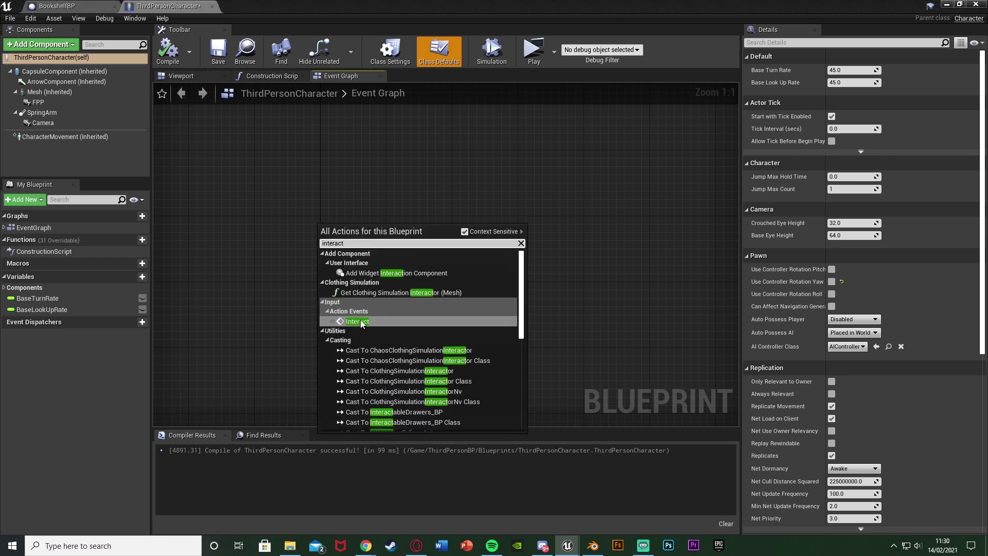
{"action": "left_click", "coordinate": [361, 322]}
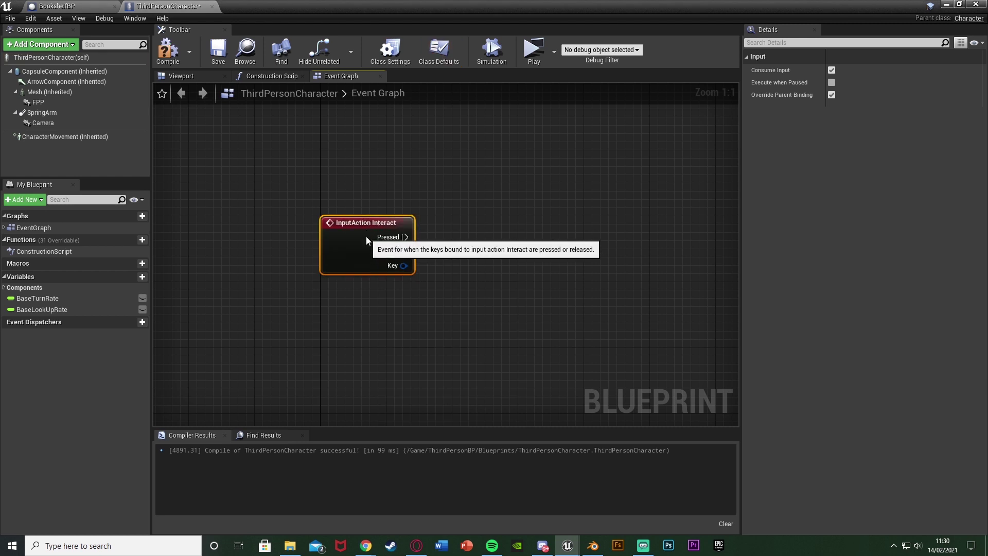
Step: Add a LineTraceByChannel node that runs from the Pressed output of the Interact event
{"action": "right_click_drag", "start_coordinate": [445, 274], "coordinate": [390, 248]}
{"action": "left_click_drag", "start_coordinate": [348, 225], "coordinate": [527, 233]}
{"action": "type", "text": "line"}
{"action": "scroll", "coordinate": [527, 233], "scroll_direction": "down", "scroll_amount": 2}
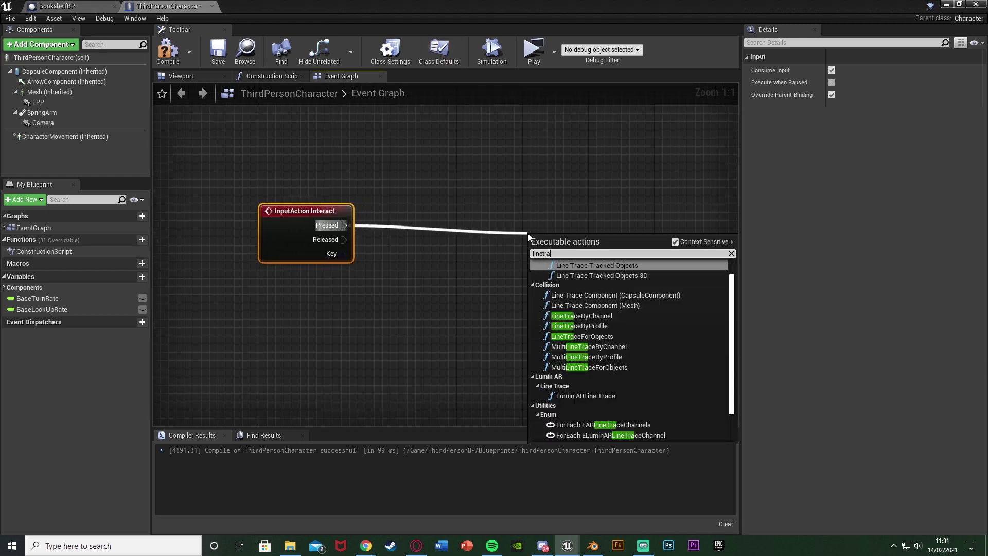
{"action": "left_click", "coordinate": [558, 317]}
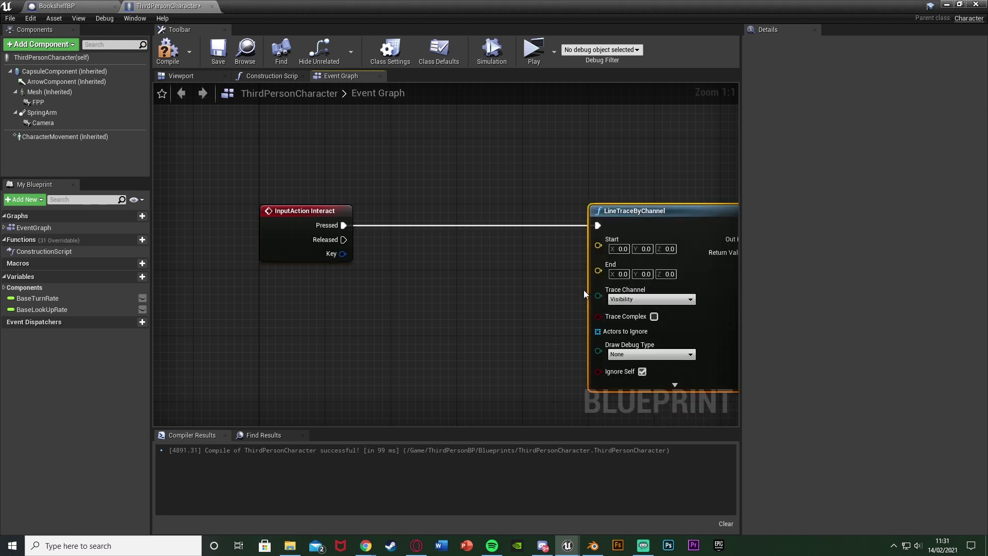
{"action": "right_click_drag", "start_coordinate": [584, 291], "coordinate": [533, 262]}
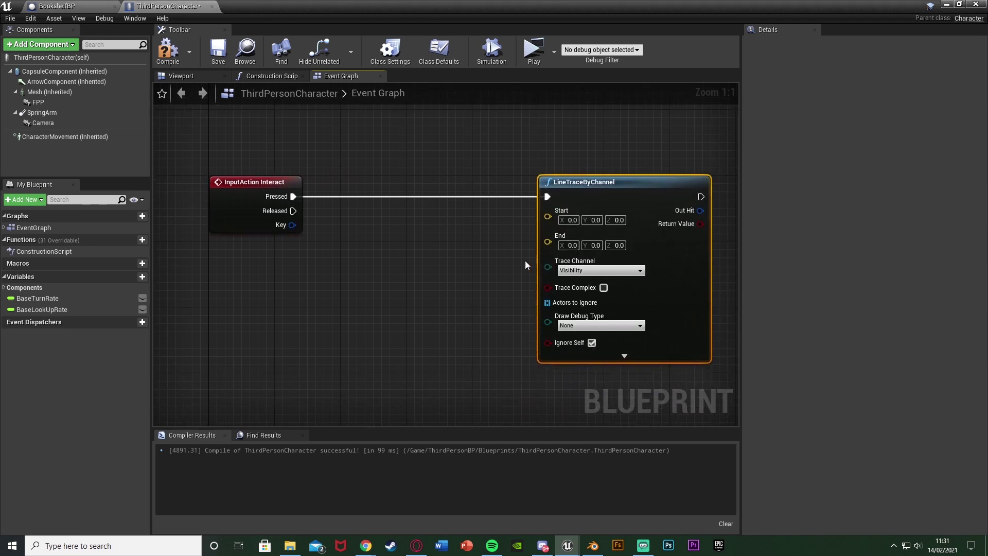
Step: Add an FPP camera reference below the Interact event and attach a GetWorldLocation node to it
{"action": "left_click", "coordinate": [62, 102]}
{"action": "left_click_drag", "start_coordinate": [62, 102], "coordinate": [209, 251]}
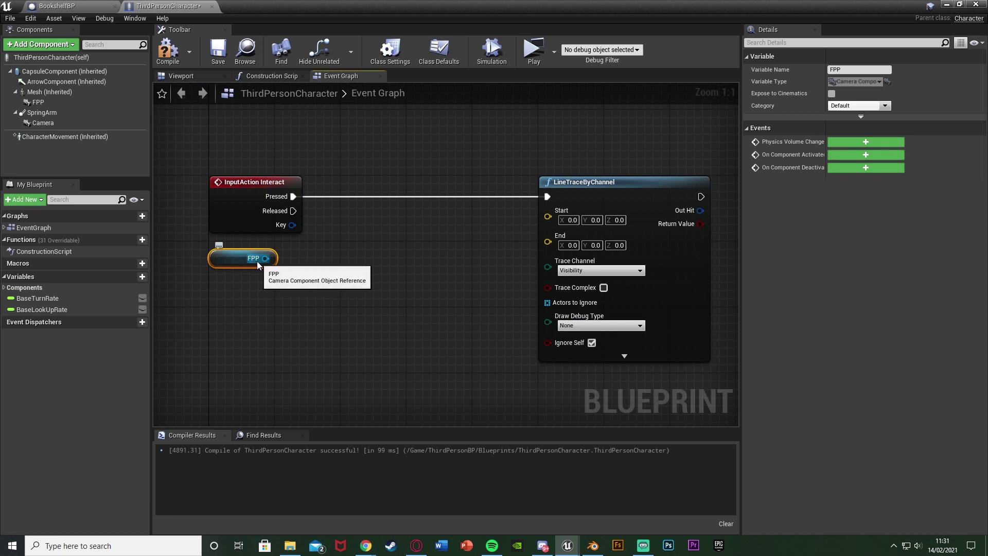
{"action": "left_click_drag", "start_coordinate": [258, 260], "coordinate": [301, 258]}
{"action": "type", "text": "get world"}
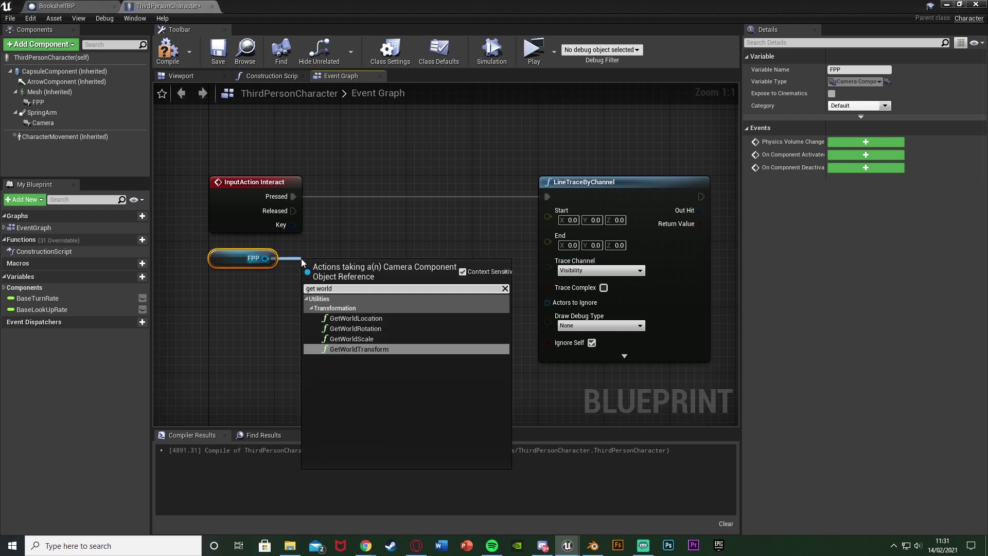
{"action": "key", "text": "Up"}
{"action": "key", "text": "Up"}
{"action": "key", "text": "Up"}
{"action": "key", "text": "Return"}
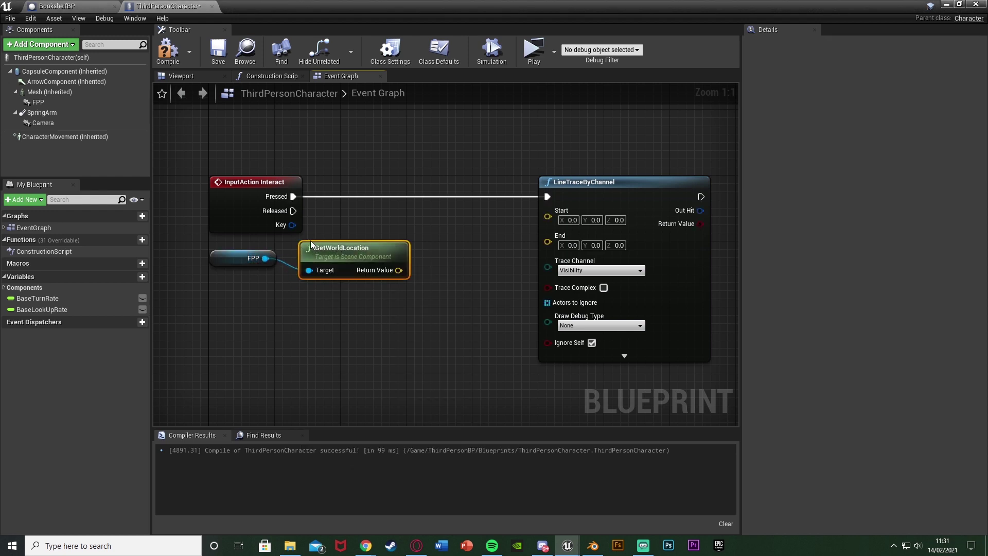
Step: Feed the FPP camera's world location into the line trace's Start and line up the two camera nodes
{"action": "left_click_drag", "start_coordinate": [408, 270], "coordinate": [550, 216]}
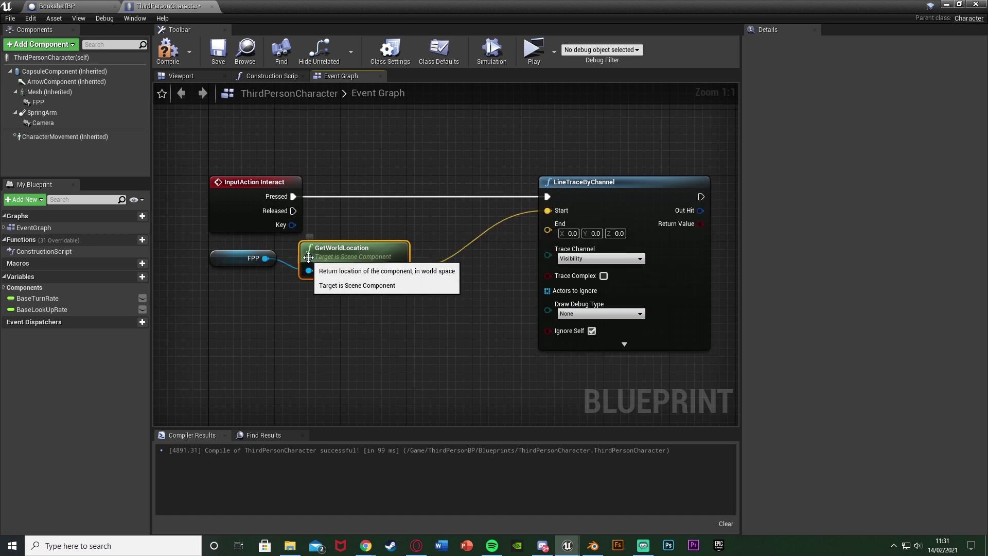
{"action": "mouse_move", "coordinate": [232, 265]}
{"action": "left_mouse_down"}
{"action": "mouse_move", "coordinate": [241, 270]}
{"action": "mouse_move", "coordinate": [231, 271]}
{"action": "left_mouse_up"}
{"action": "left_click_drag", "start_coordinate": [334, 257], "coordinate": [319, 258]}
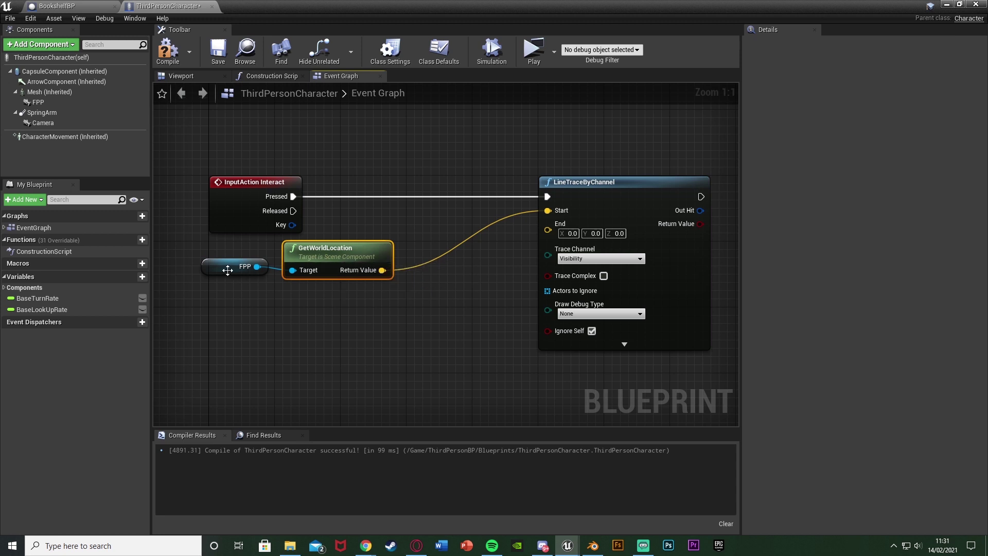
{"action": "left_click_drag", "start_coordinate": [227, 269], "coordinate": [240, 269]}
Step: Add a vector + vector node to the camera's world location and connect its result to the line trace's End
{"action": "left_click_drag", "start_coordinate": [320, 259], "coordinate": [425, 284]}
{"action": "type", "text": "make array"}
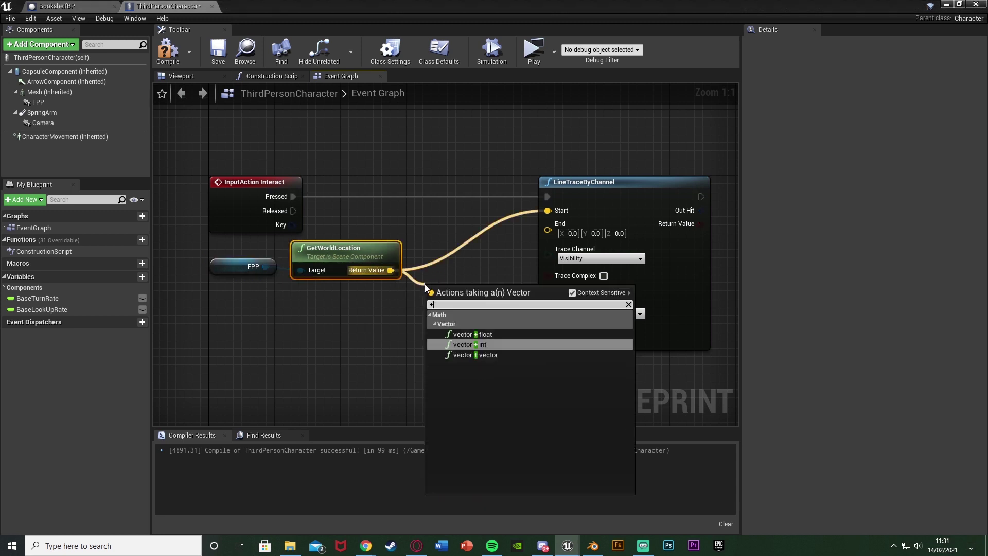
{"action": "key", "text": "Return"}
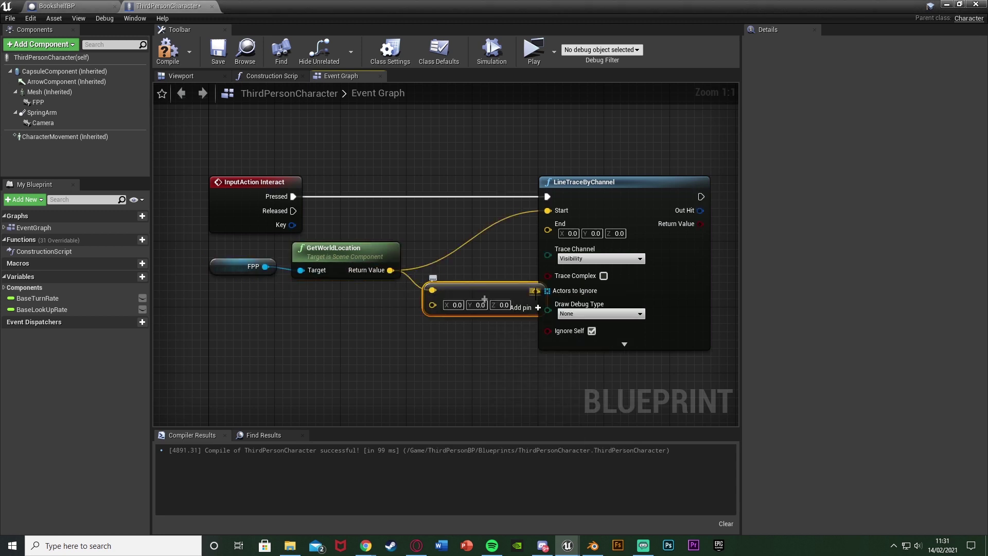
{"action": "left_click_drag", "start_coordinate": [536, 291], "coordinate": [548, 229]}
{"action": "left_click_drag", "start_coordinate": [458, 371], "coordinate": [471, 349]}
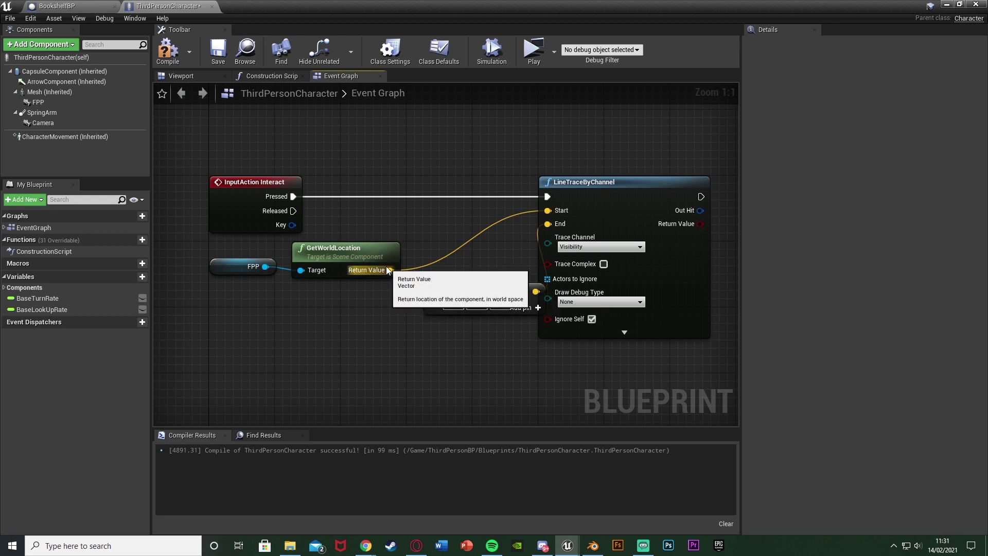
Step: Get the FPP camera's forward vector and attach a vector * float multiplication to its return value
{"action": "left_click_drag", "start_coordinate": [263, 268], "coordinate": [248, 307]}
{"action": "type", "text": "get forwar"}
{"action": "key", "text": "Return"}
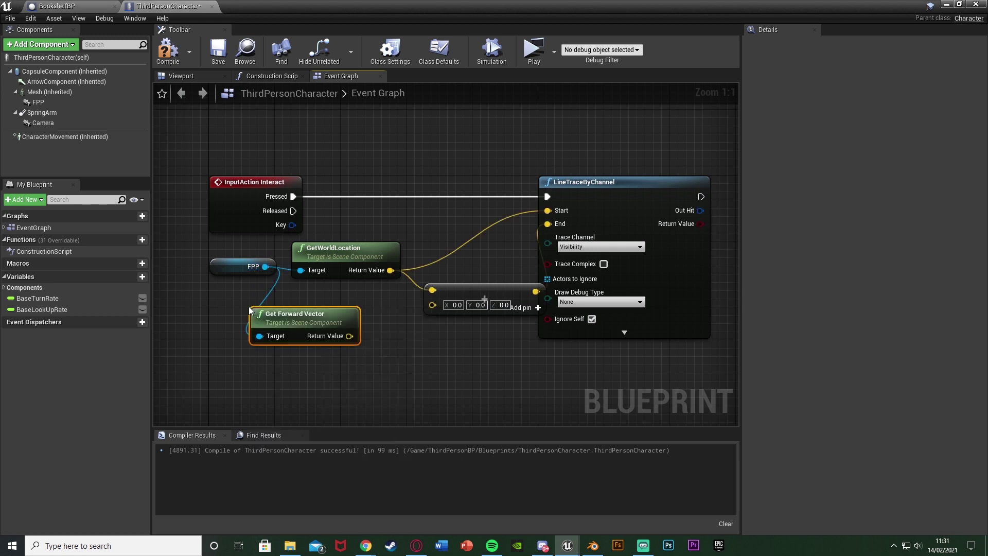
{"action": "left_click_drag", "start_coordinate": [308, 328], "coordinate": [327, 328]}
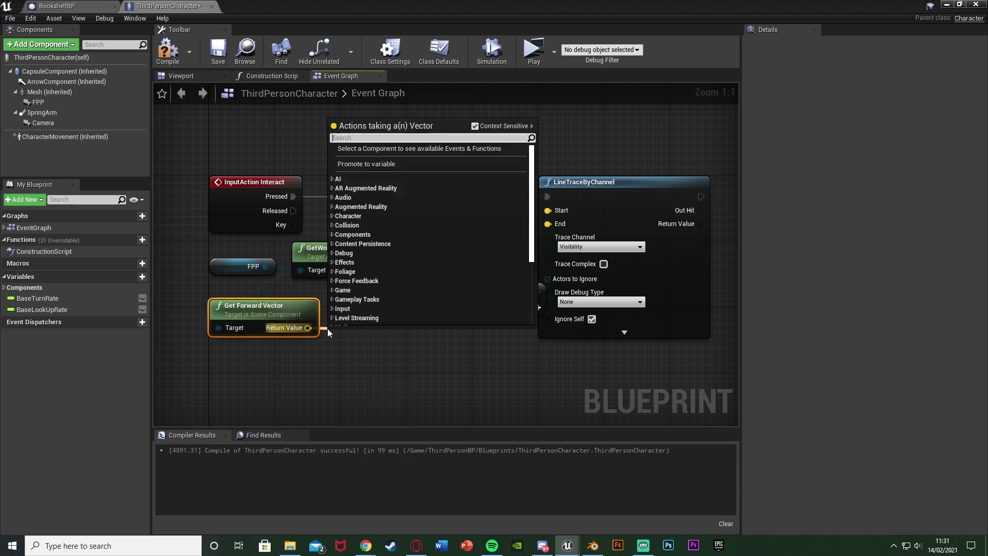
{"action": "type", "text": "*"}
{"action": "key", "text": "Up"}
{"action": "key", "text": "Return"}
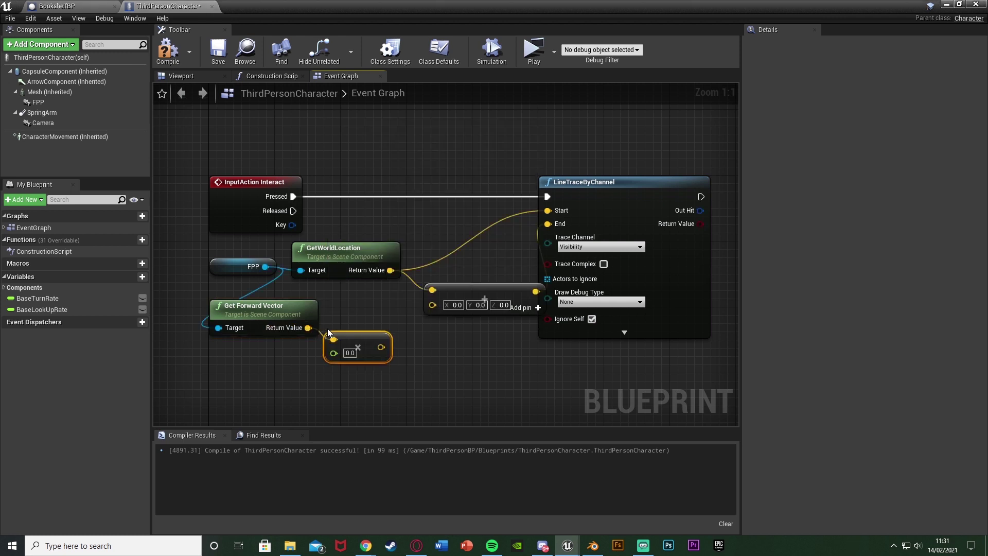
Step: Connect the multiplication result to the second input of the vector addition and set the multiplier to 300
{"action": "left_click_drag", "start_coordinate": [374, 348], "coordinate": [431, 306]}
{"action": "left_click", "coordinate": [356, 345]}
{"action": "type", "text": "300"}
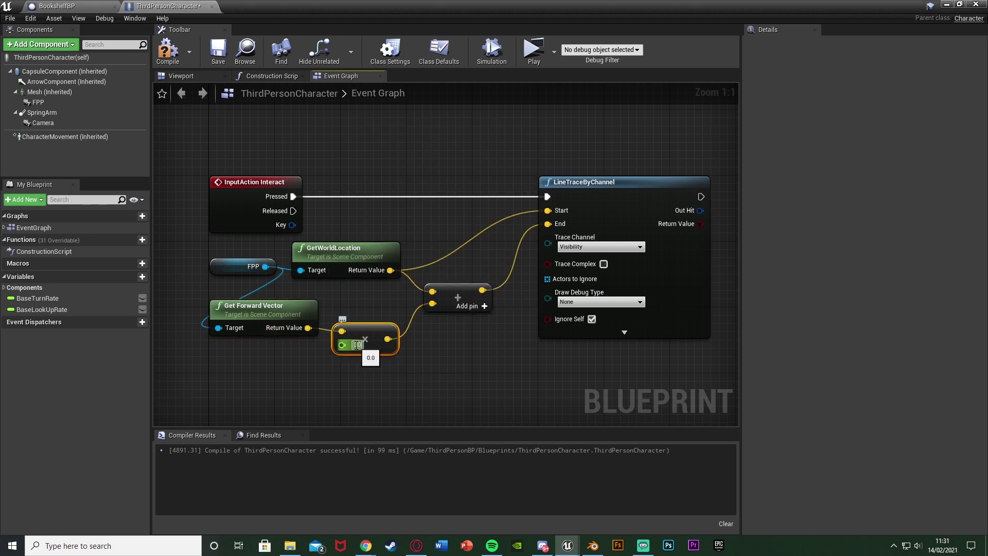
{"action": "key", "text": "Return"}
{"action": "left_click", "coordinate": [391, 378]}
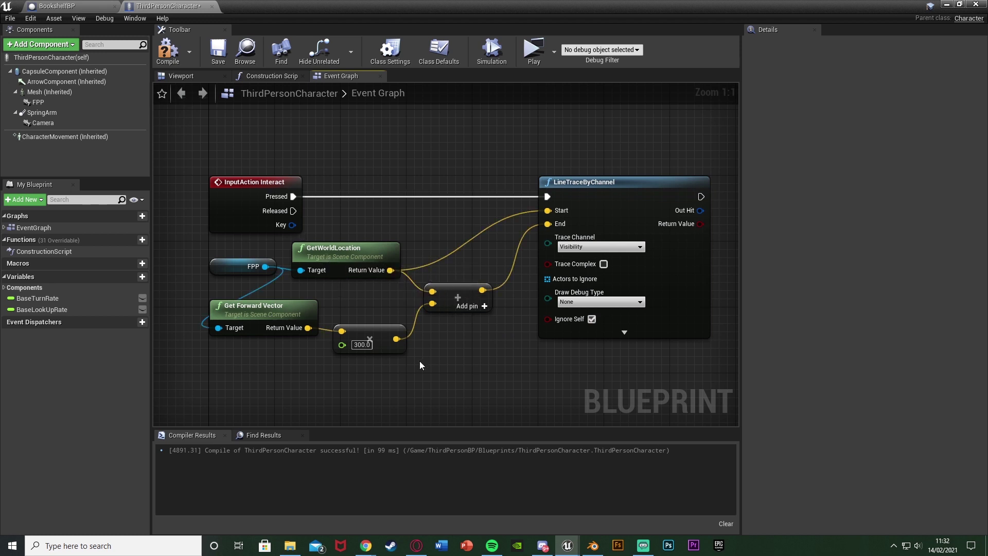
{"action": "right_click_drag", "start_coordinate": [582, 323], "coordinate": [455, 310]}
{"action": "left_click", "coordinate": [466, 289]}
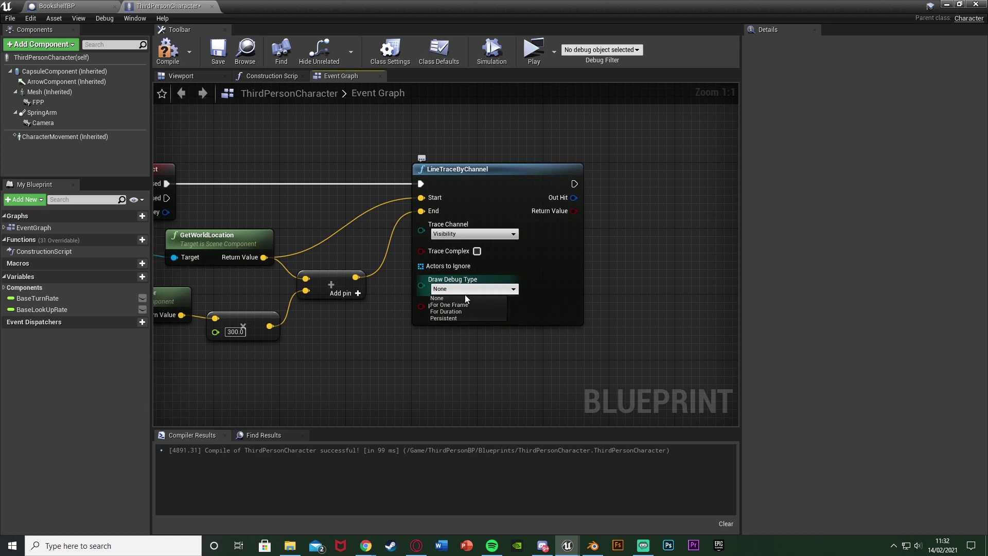
{"action": "left_click", "coordinate": [422, 348]}
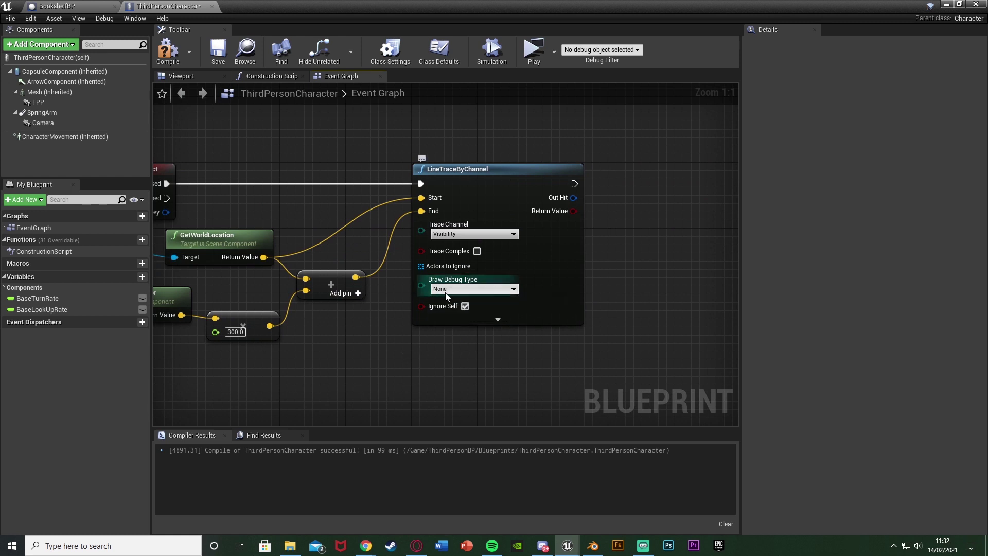
Step: Add a Branch after LineTraceByChannel, using the trace's Return Value as its condition, and align it with the trace
{"action": "right_click_drag", "start_coordinate": [446, 297], "coordinate": [279, 314]}
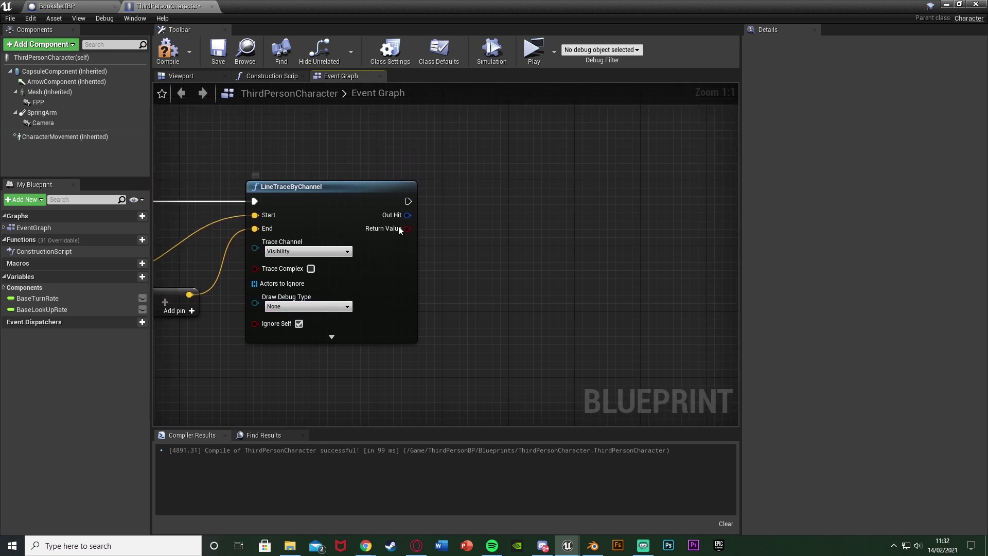
{"action": "left_click", "coordinate": [468, 190]}
{"action": "left_click_drag", "start_coordinate": [407, 228], "coordinate": [478, 209]}
{"action": "left_click_drag", "start_coordinate": [411, 204], "coordinate": [410, 202]}
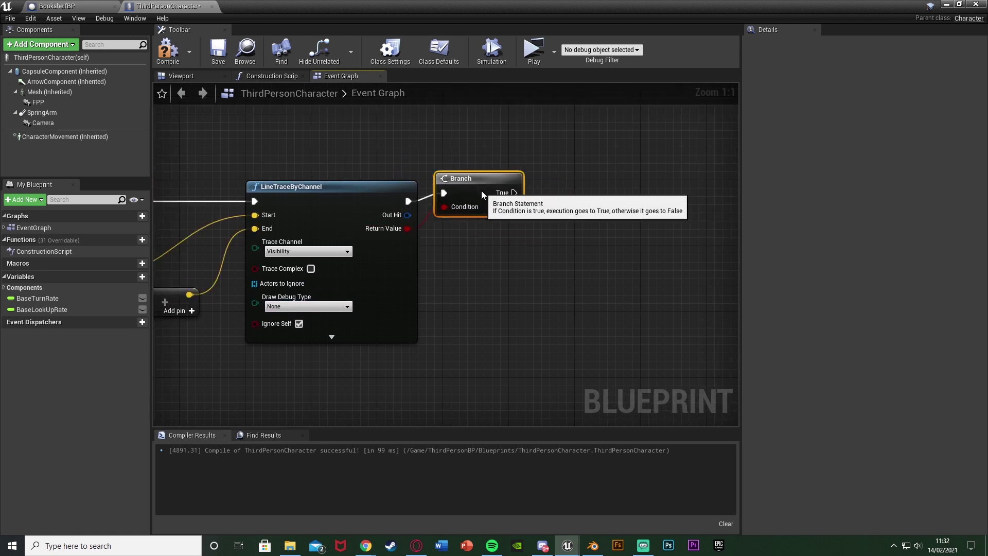
{"action": "left_click_drag", "start_coordinate": [480, 192], "coordinate": [454, 185]}
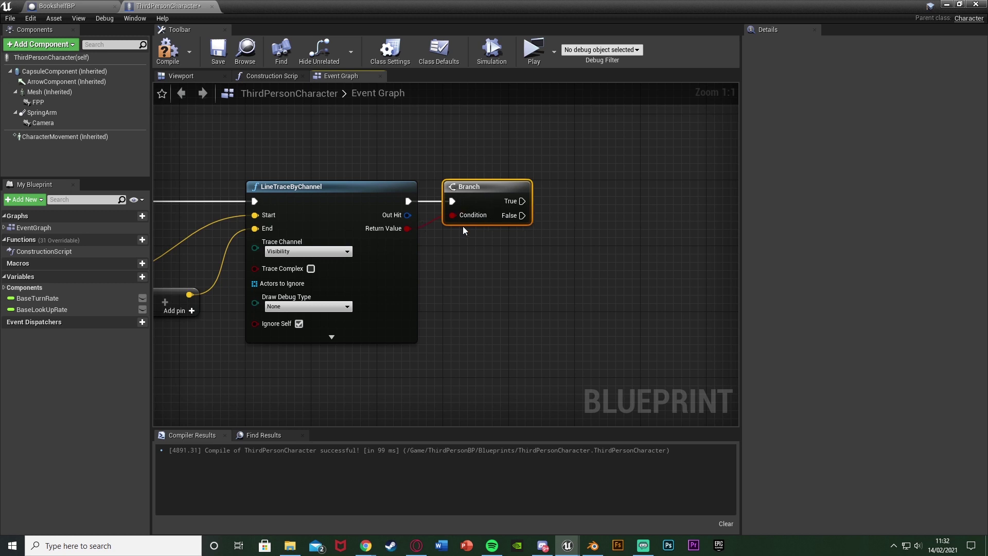
Step: Add a Break Hit Result node from the line trace's Out Hit and expand it to show all outputs
{"action": "right_click_drag", "start_coordinate": [462, 226], "coordinate": [403, 226]}
{"action": "left_click_drag", "start_coordinate": [348, 214], "coordinate": [393, 245]}
{"action": "type", "text": "br"}
{"action": "key", "text": "Return"}
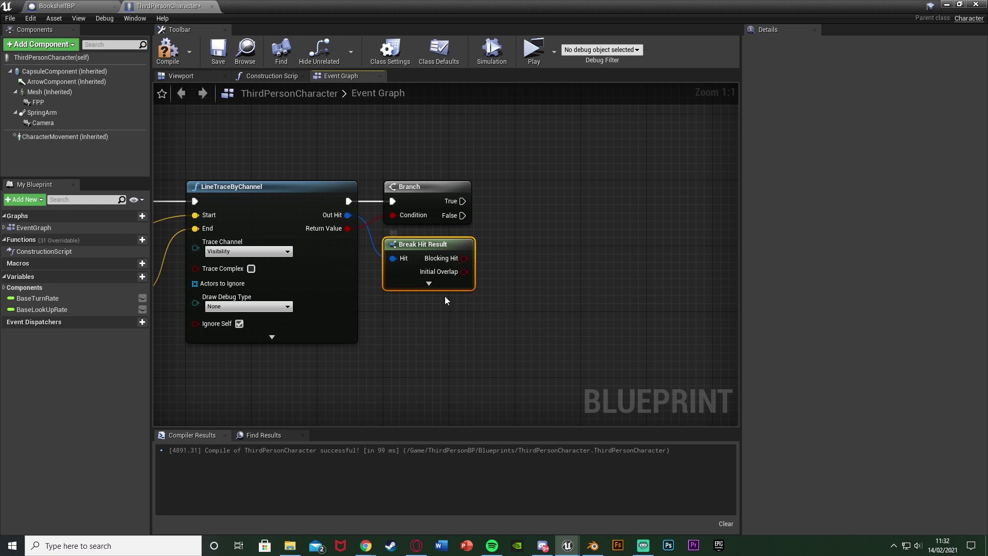
{"action": "left_click", "coordinate": [437, 285]}
Step: Cast the Hit Actor to BookshelfBP, run the cast from the Branch's True output and place it beside the Branch
{"action": "right_click_drag", "start_coordinate": [452, 324], "coordinate": [417, 315]}
{"action": "left_click_drag", "start_coordinate": [394, 358], "coordinate": [476, 215]}
{"action": "type", "text": "cast to"}
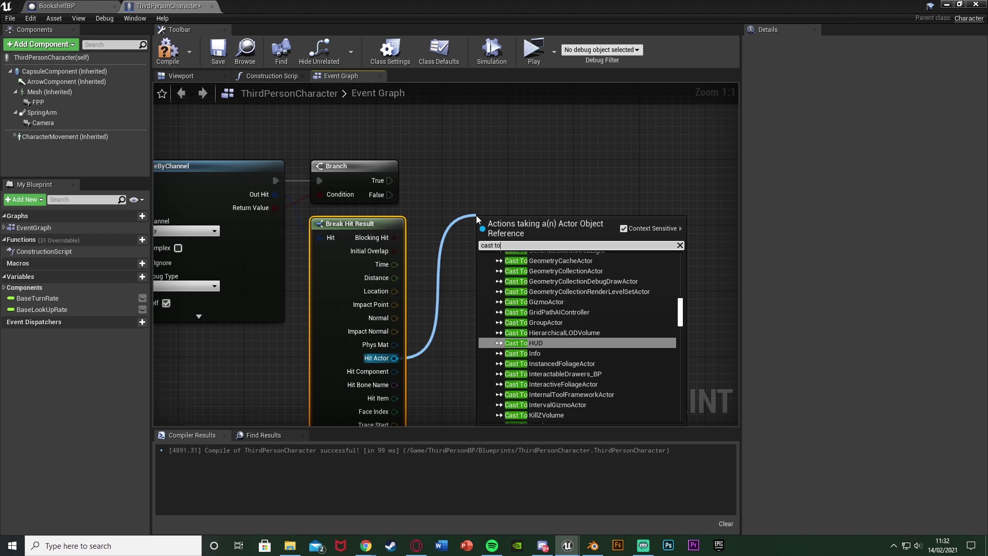
{"action": "type", "text": " book"}
{"action": "key", "text": "Return"}
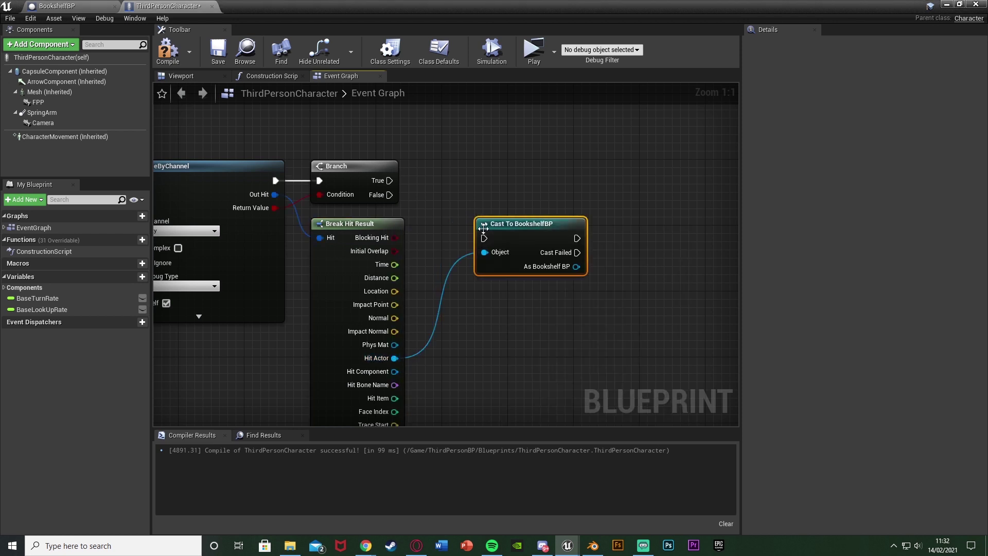
{"action": "left_click_drag", "start_coordinate": [484, 237], "coordinate": [390, 180]}
{"action": "left_click_drag", "start_coordinate": [519, 255], "coordinate": [511, 197]}
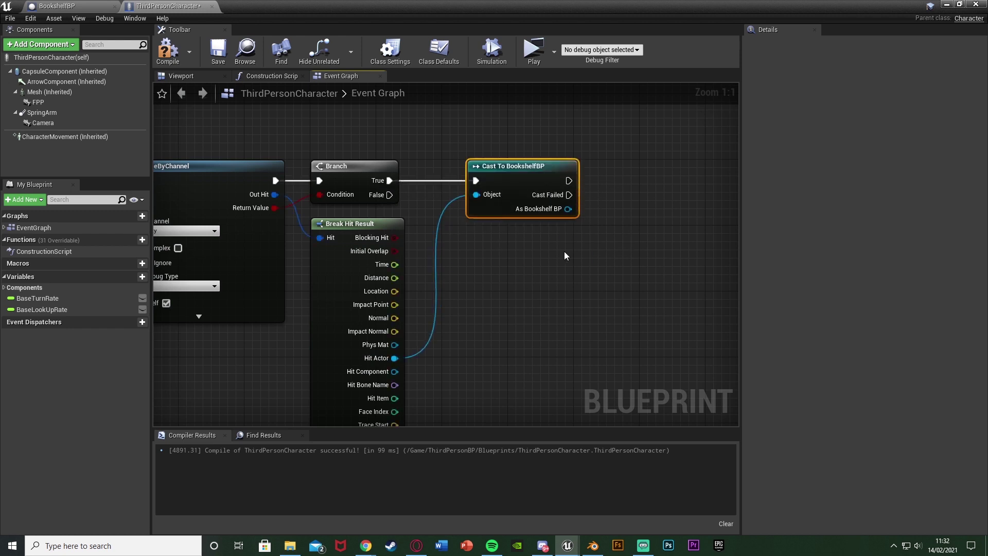
{"action": "right_click_drag", "start_coordinate": [565, 256], "coordinate": [442, 263]}
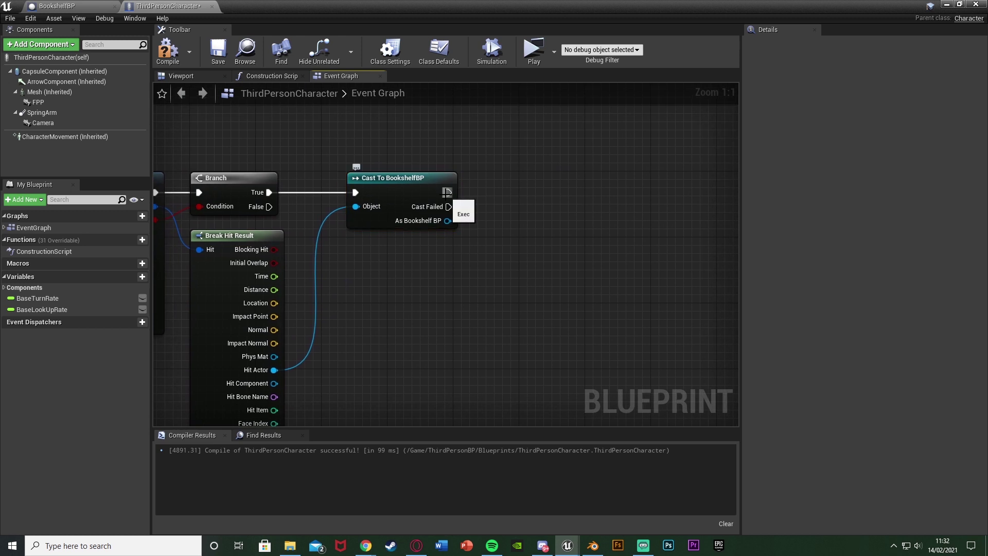
{"action": "left_click_drag", "start_coordinate": [449, 192], "coordinate": [507, 214]}
{"action": "left_click_drag", "start_coordinate": [448, 206], "coordinate": [463, 252]}
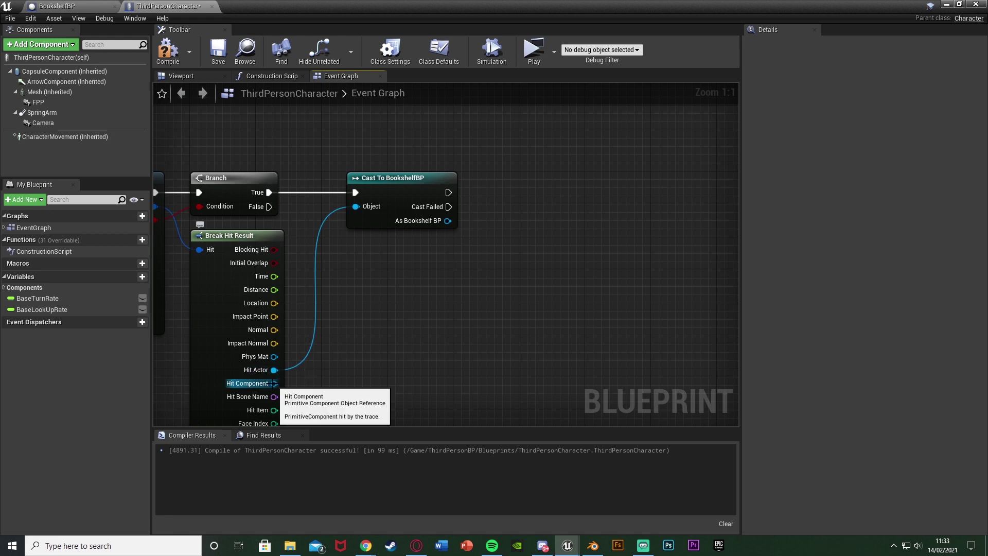
Step: Add a Component Has Tag node targeting the Hit Component and place it beside the Break Hit Result node
{"action": "left_click_drag", "start_coordinate": [274, 383], "coordinate": [489, 380]}
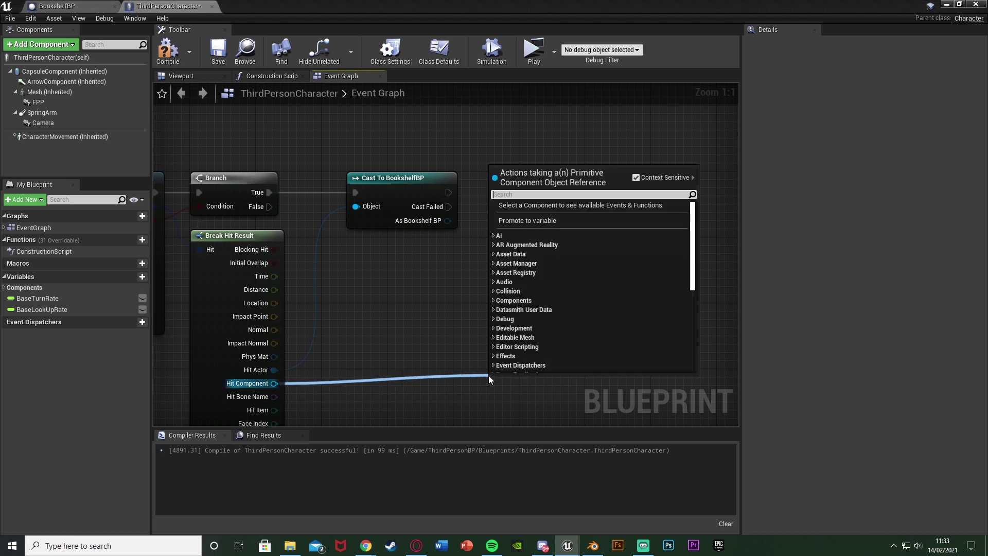
{"action": "type", "text": "has tag"}
{"action": "key", "text": "Return"}
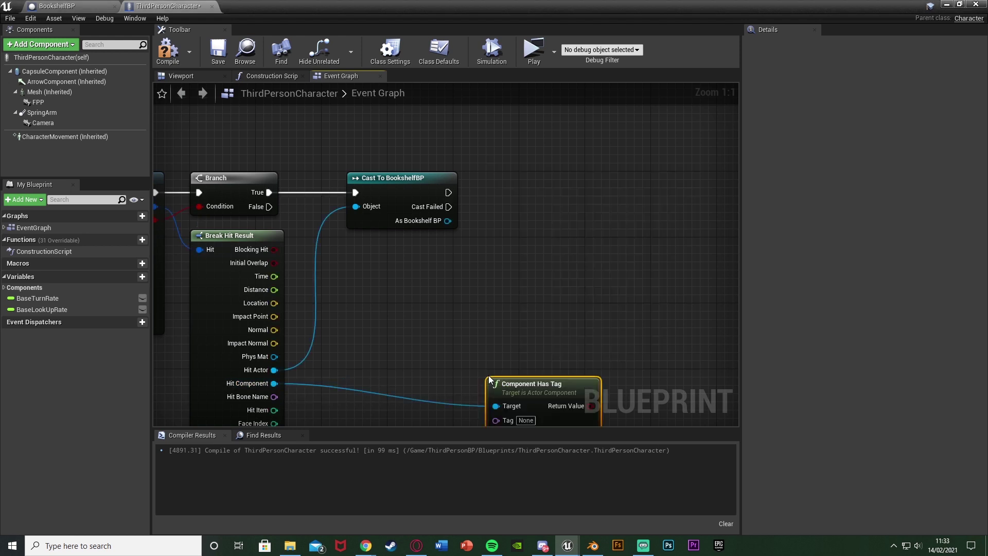
{"action": "left_click_drag", "start_coordinate": [507, 387], "coordinate": [465, 362]}
Step: Add a Branch after the BookshelfBP cast with the Component Has Tag return value as its condition
{"action": "right_click_drag", "start_coordinate": [584, 247], "coordinate": [525, 244]}
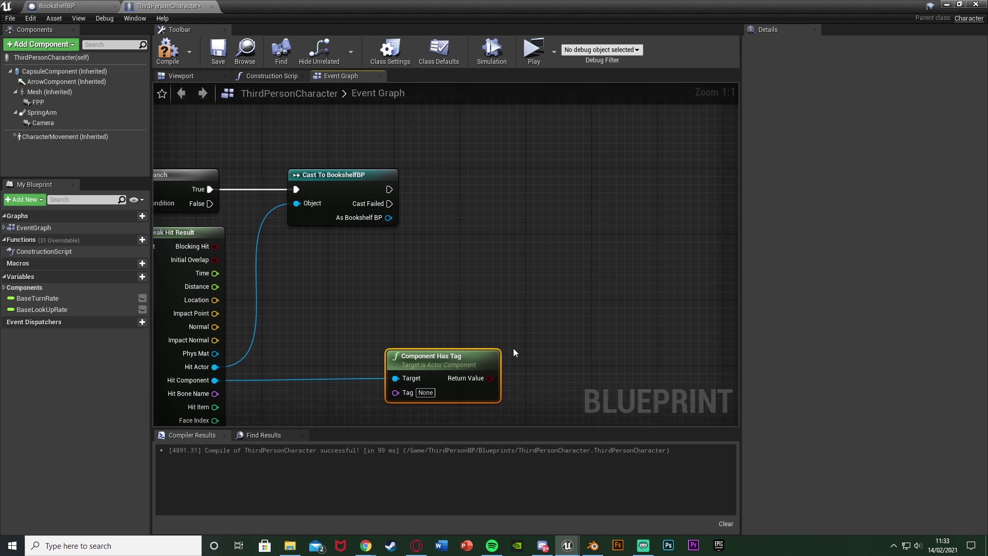
{"action": "left_click_drag", "start_coordinate": [487, 381], "coordinate": [489, 208]}
{"action": "type", "text": "branch"}
{"action": "key", "text": "Return"}
{"action": "left_click_drag", "start_coordinate": [389, 190], "coordinate": [554, 181]}
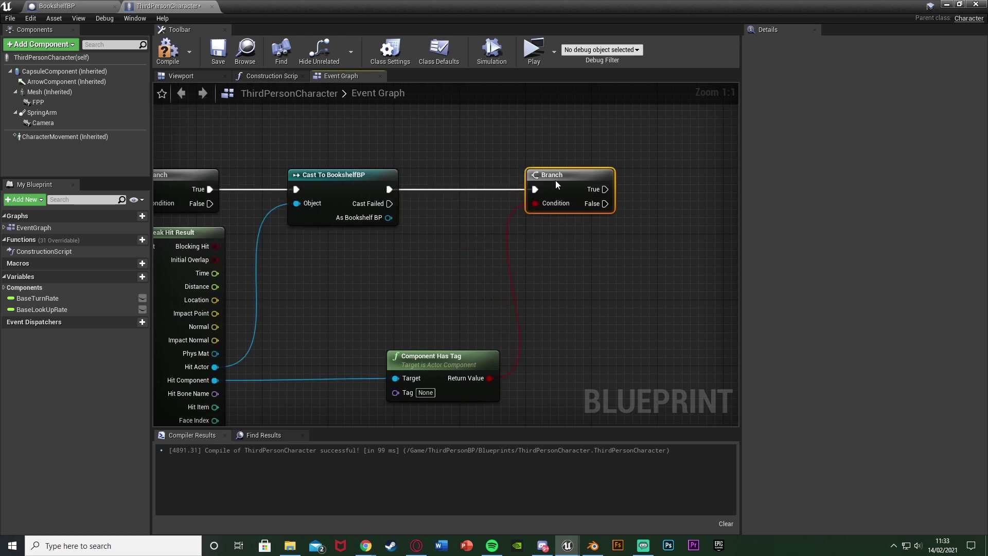
Step: Move the Component Has Tag node closer to the Break Hit Result node
{"action": "left_click_drag", "start_coordinate": [422, 364], "coordinate": [366, 362]}
{"action": "right_click_drag", "start_coordinate": [334, 294], "coordinate": [381, 239]}
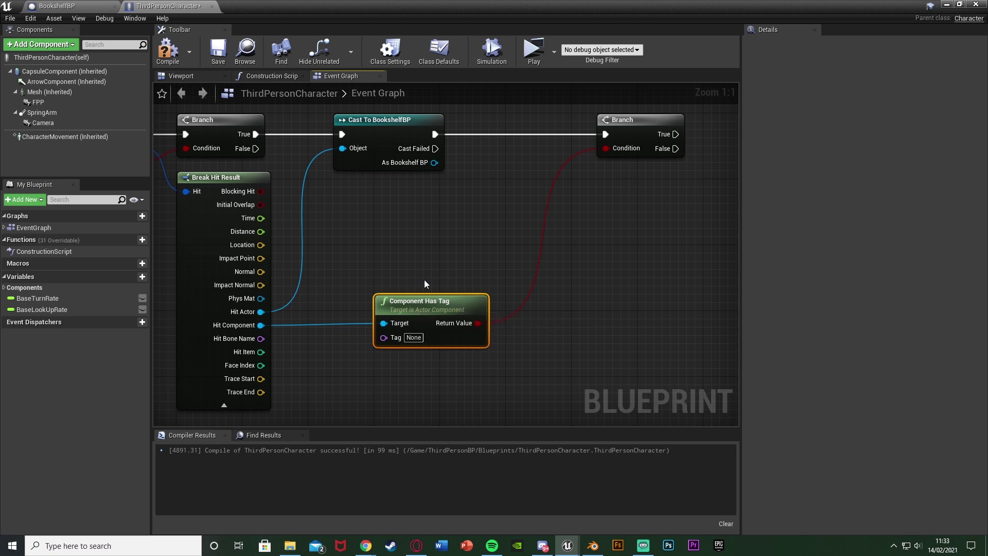
Step: Add a component tag named SpecialBook to the SpecialBook component in BookshelfBP and compile the blueprint
{"action": "left_click", "coordinate": [66, 5]}
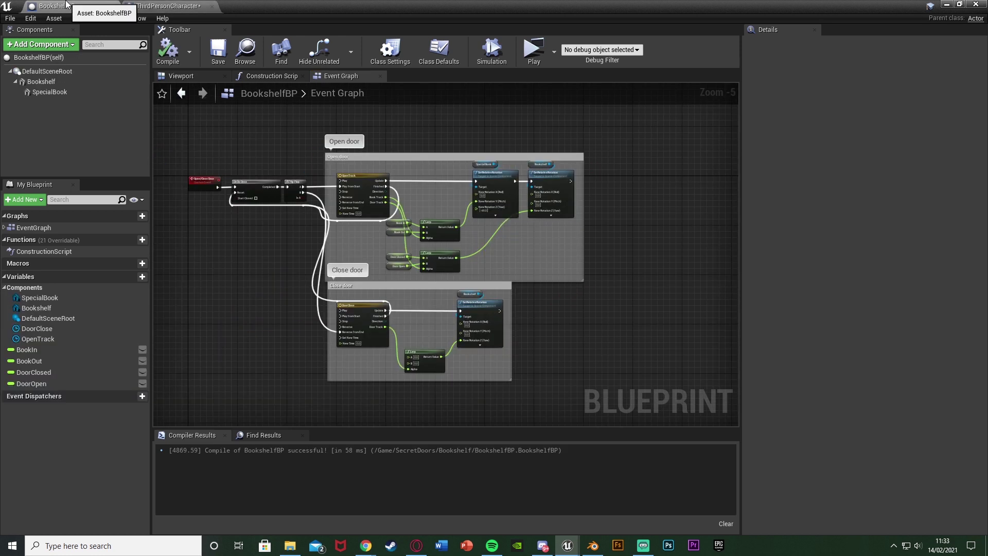
{"action": "left_click", "coordinate": [83, 82]}
{"action": "left_click", "coordinate": [83, 92]}
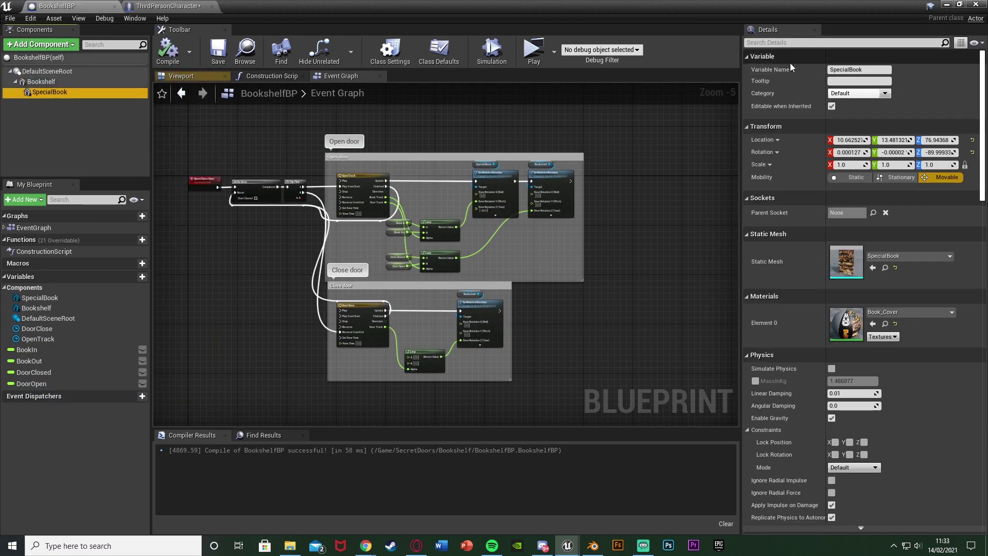
{"action": "left_click", "coordinate": [812, 43]}
{"action": "type", "text": "tag"}
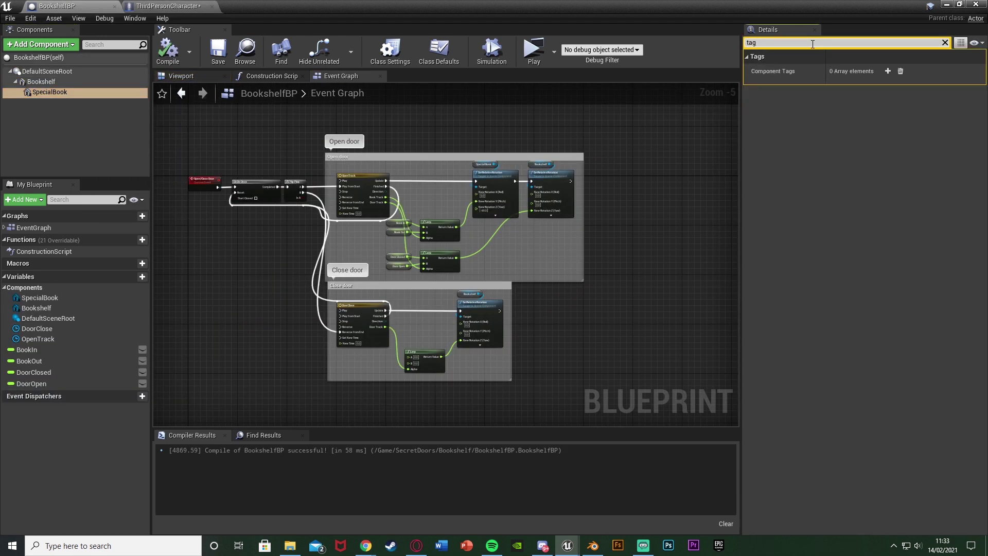
{"action": "left_click", "coordinate": [886, 72]}
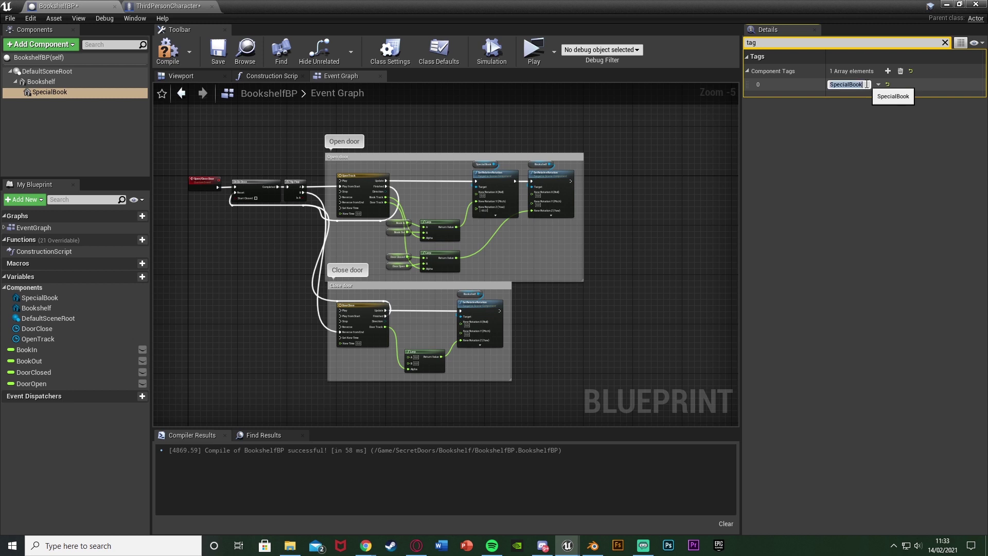
{"action": "left_click", "coordinate": [169, 52]}
Step: Set the Component Has Tag node's Tag to SpecialBook in ThirdPersonCharacter
{"action": "left_click", "coordinate": [168, 6]}
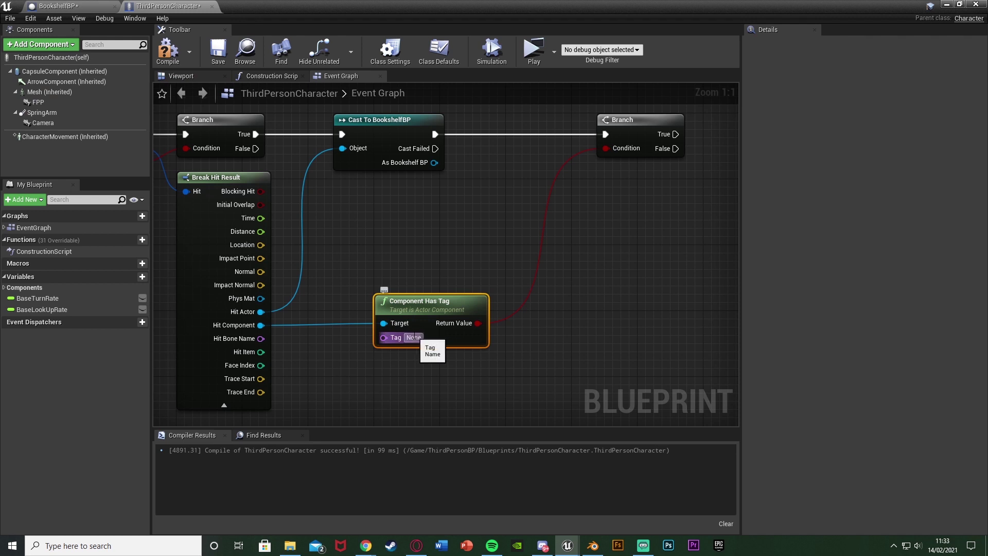
{"action": "type", "text": "SpecialBook"}
{"action": "left_click", "coordinate": [578, 386]}
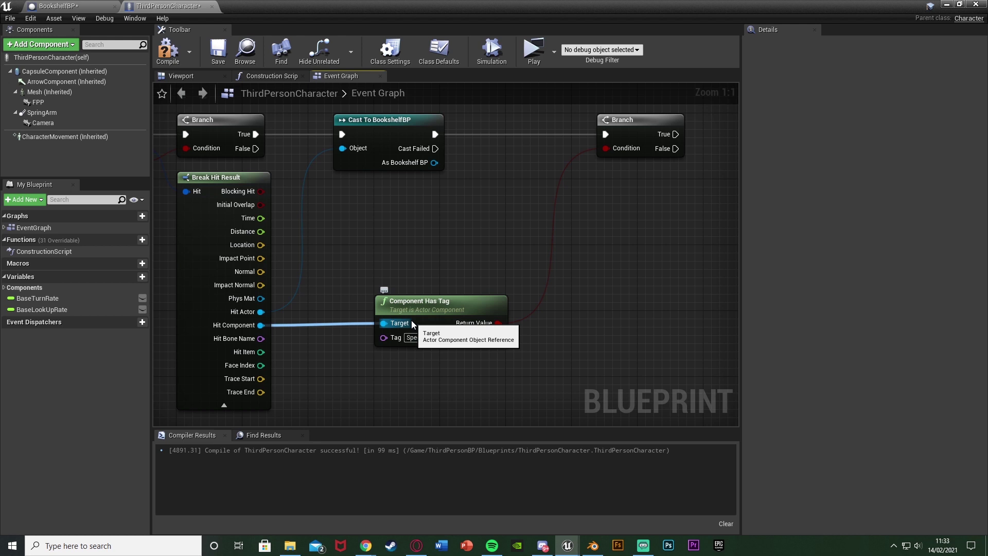
{"action": "left_click_drag", "start_coordinate": [418, 371], "coordinate": [526, 357]}
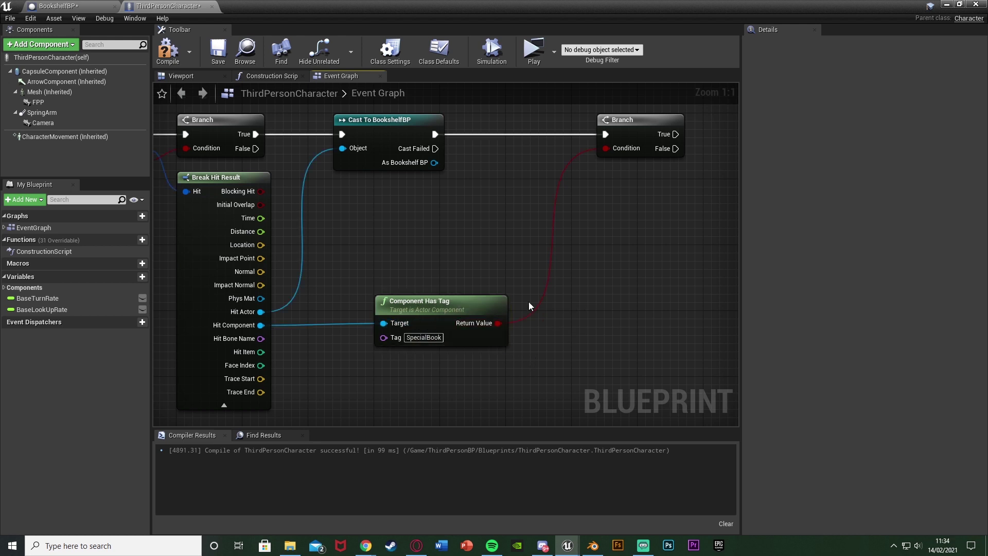
Step: Call Open/Close Door on the As Bookshelf BP reference, run it from the last Branch's True output and place it beside that Branch
{"action": "right_click_drag", "start_coordinate": [529, 301], "coordinate": [382, 372]}
{"action": "left_click_drag", "start_coordinate": [289, 233], "coordinate": [585, 234]}
{"action": "type", "text": "call func"}
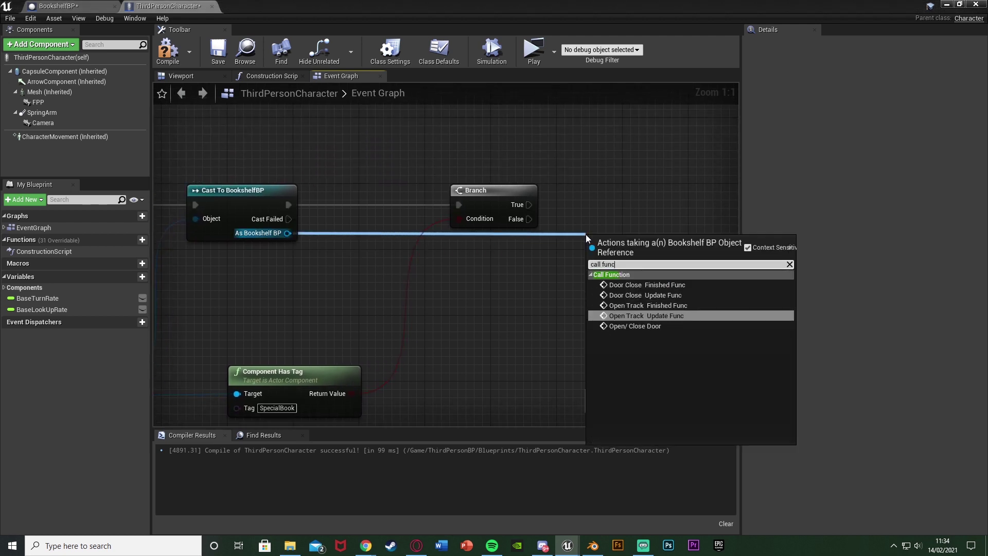
{"action": "key", "text": "Down"}
{"action": "key", "text": "Return"}
{"action": "left_click_drag", "start_coordinate": [597, 261], "coordinate": [530, 204]}
{"action": "left_click_drag", "start_coordinate": [628, 260], "coordinate": [611, 210]}
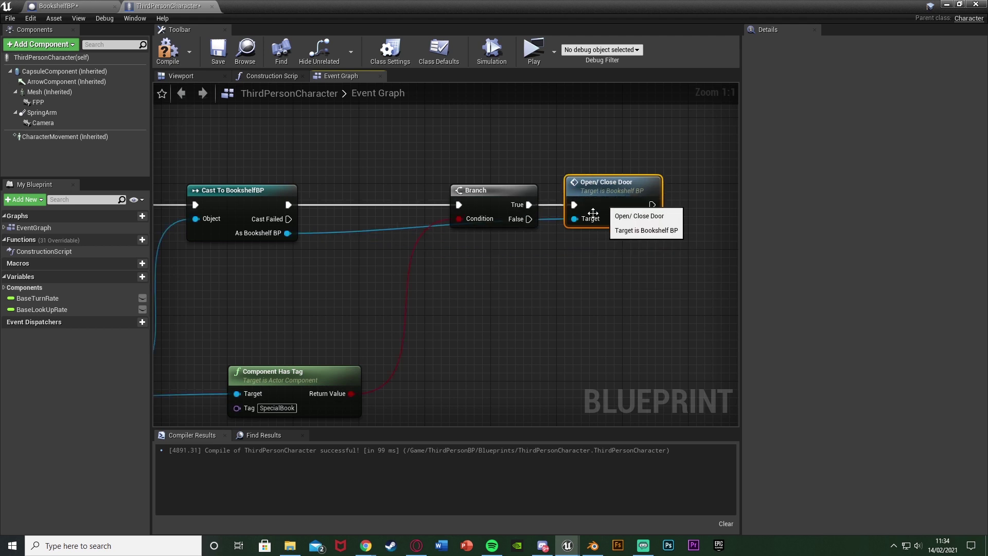
Step: Enclose the whole Interact line trace chain in a comment reading "Open/close bookshelf door when looking at book"
{"action": "scroll", "coordinate": [519, 299], "scroll_direction": "down", "scroll_amount": 3}
{"action": "scroll", "coordinate": [396, 304], "scroll_direction": "down", "scroll_amount": 2}
{"action": "right_click_drag", "start_coordinate": [392, 305], "coordinate": [528, 251]}
{"action": "right_click_drag", "start_coordinate": [247, 184], "coordinate": [191, 177]}
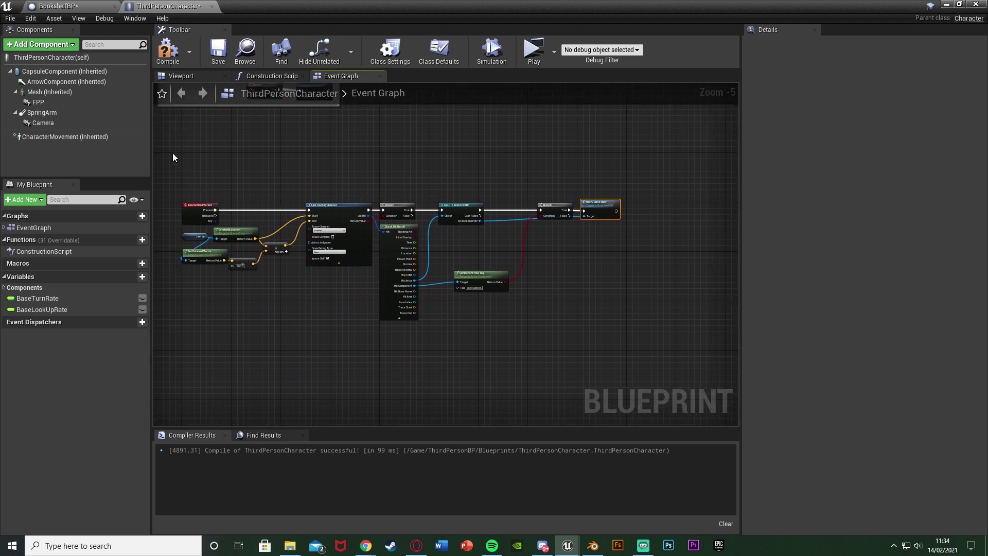
{"action": "left_click_drag", "start_coordinate": [173, 157], "coordinate": [666, 339]}
{"action": "key", "text": "c"}
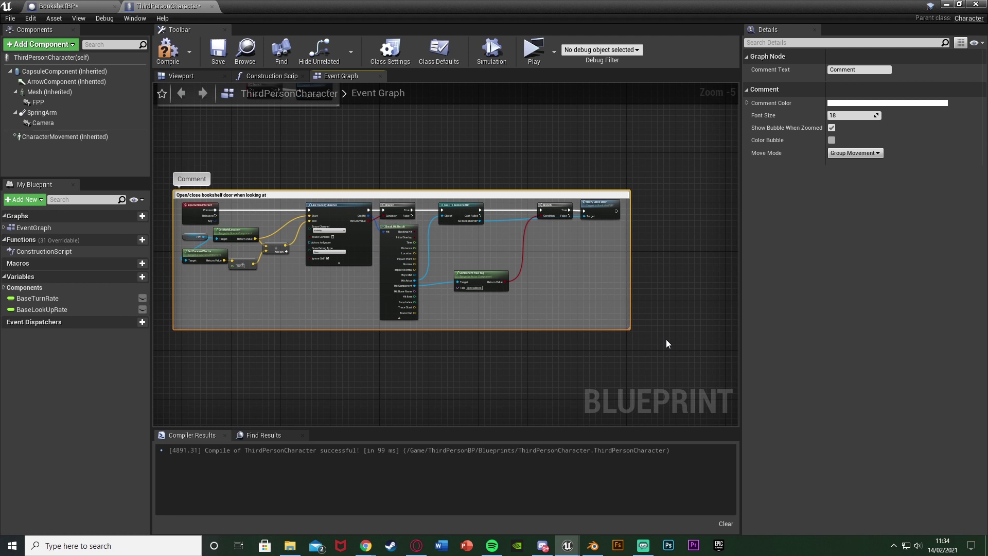
{"action": "type", "text": "k"}
{"action": "key", "text": "Return"}
Step: Compile and save the ThirdPersonCharacter blueprint
{"action": "left_click", "coordinate": [168, 51]}
{"action": "left_click", "coordinate": [218, 51]}
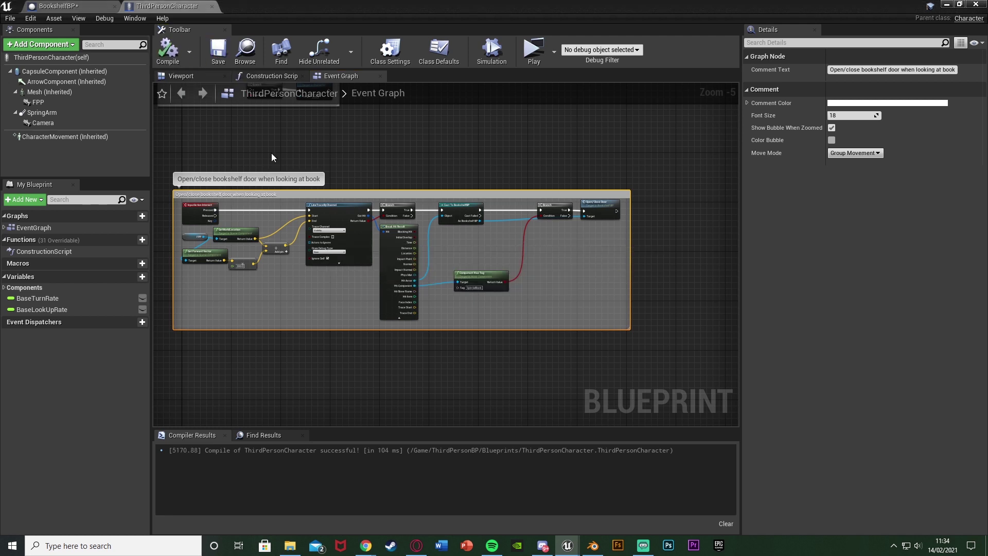
{"action": "left_click", "coordinate": [260, 128]}
Step: Place BookshelfBP from the SecretDoors Bookshelf folder in the level near the wall opening and rotate it 90° about Z
{"action": "left_click", "coordinate": [948, 5]}
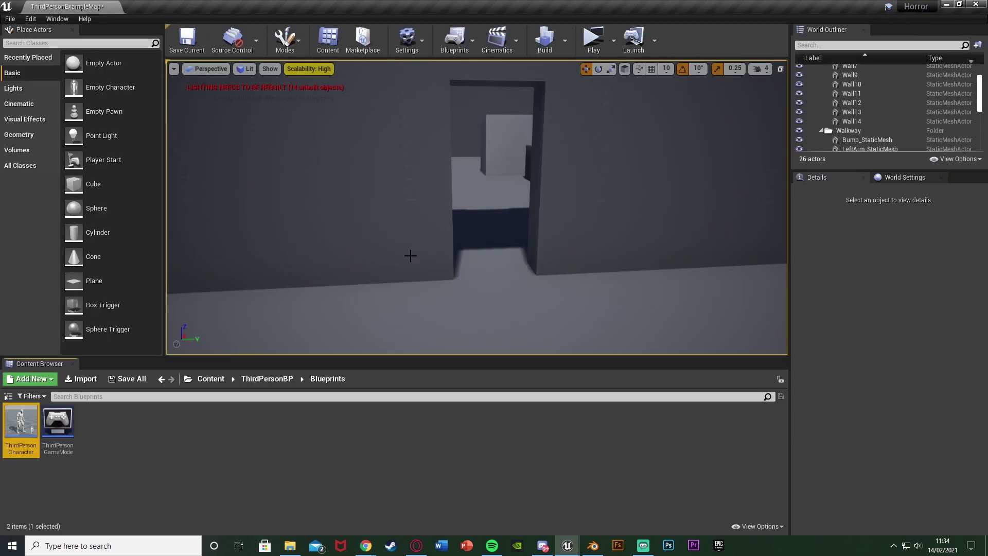
{"action": "left_click", "coordinate": [210, 379]}
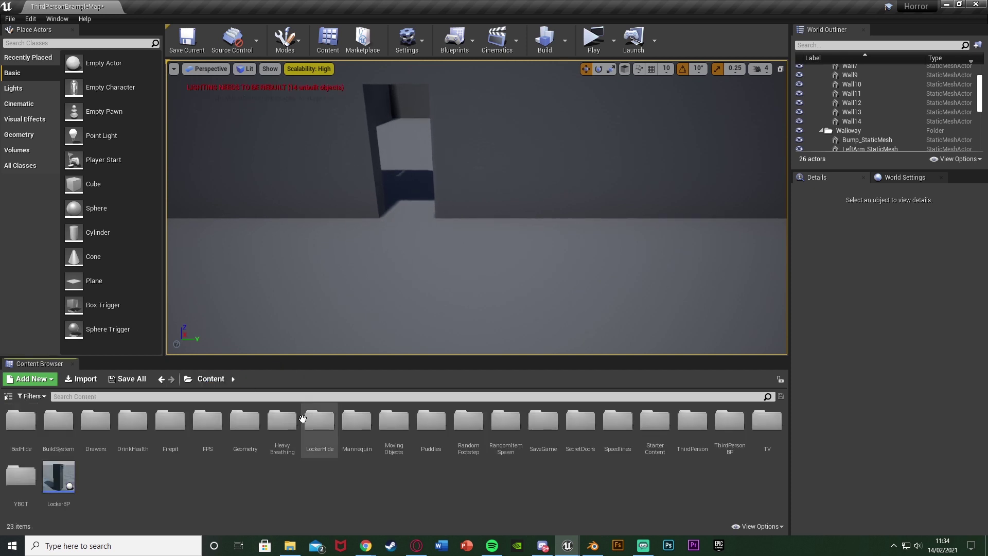
{"action": "left_click_drag", "start_coordinate": [95, 425], "coordinate": [363, 255]}
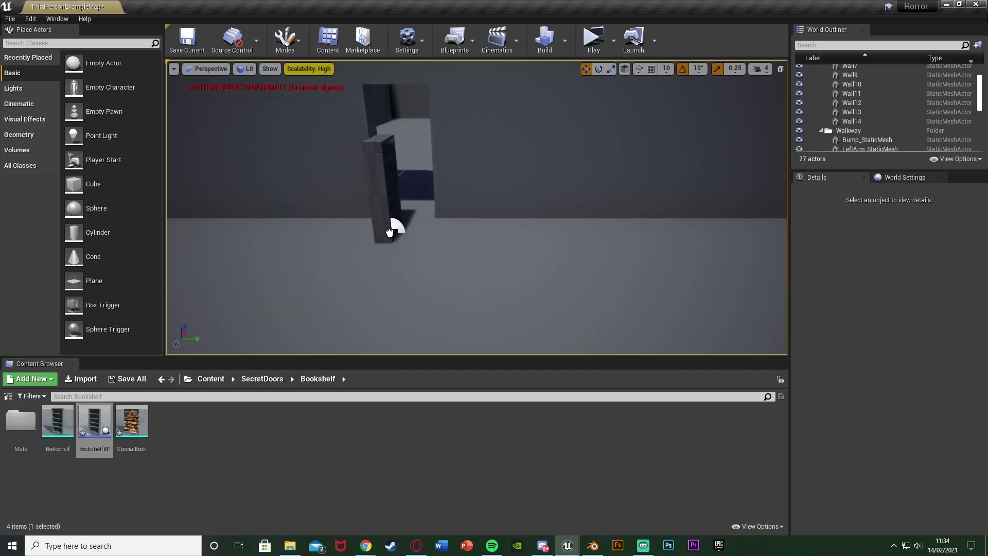
{"action": "key", "text": "e"}
{"action": "left_click_drag", "start_coordinate": [395, 224], "coordinate": [408, 203]}
{"action": "key", "text": "w"}
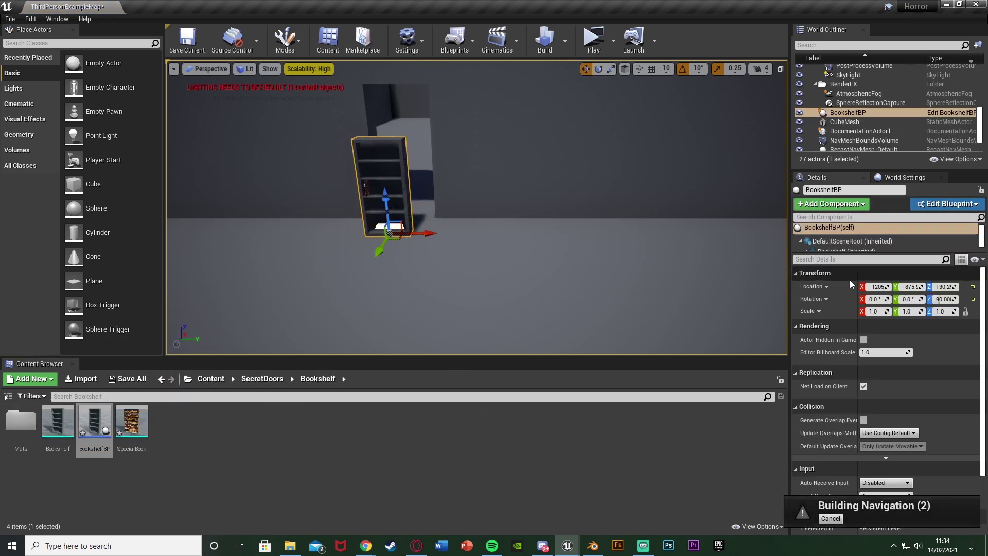
Step: Scale the placed bookshelf to 1.5 on all axes and move it so that it covers the wall opening
{"action": "left_click", "coordinate": [879, 315]}
{"action": "type", "text": "1.5"}
{"action": "key", "text": "Return"}
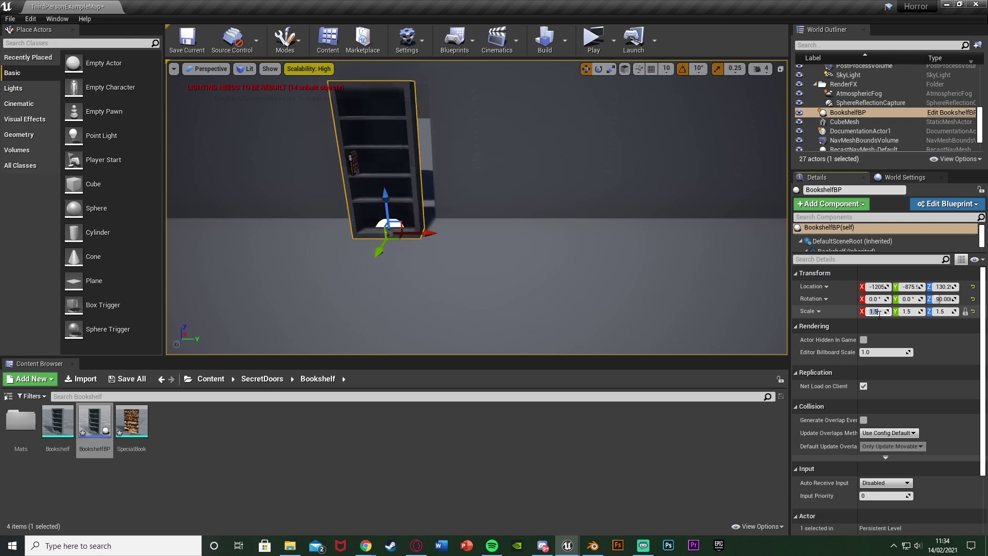
{"action": "left_click_drag", "start_coordinate": [421, 236], "coordinate": [434, 235]}
{"action": "right_click_drag", "start_coordinate": [434, 236], "coordinate": [556, 242]}
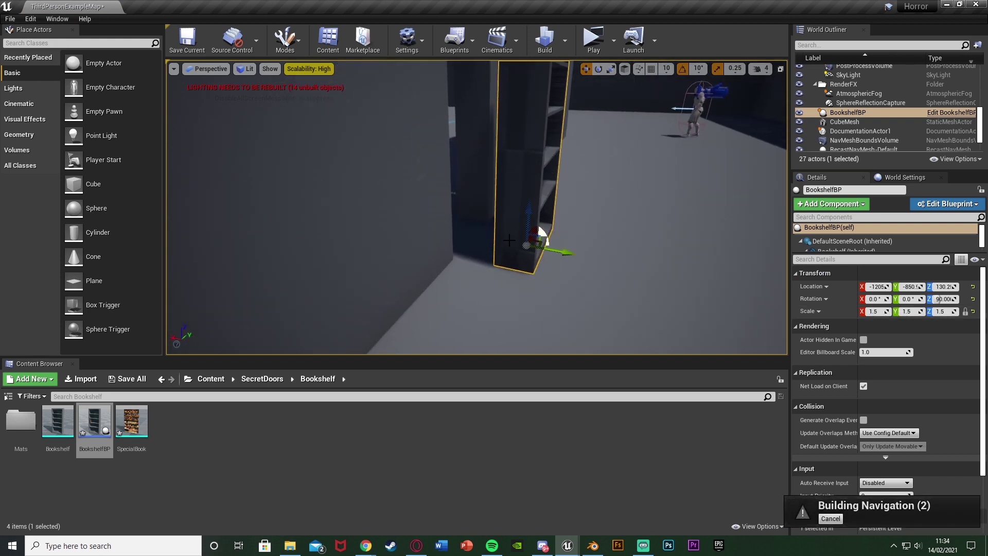
{"action": "left_click_drag", "start_coordinate": [559, 251], "coordinate": [484, 233]}
{"action": "key", "text": "f"}
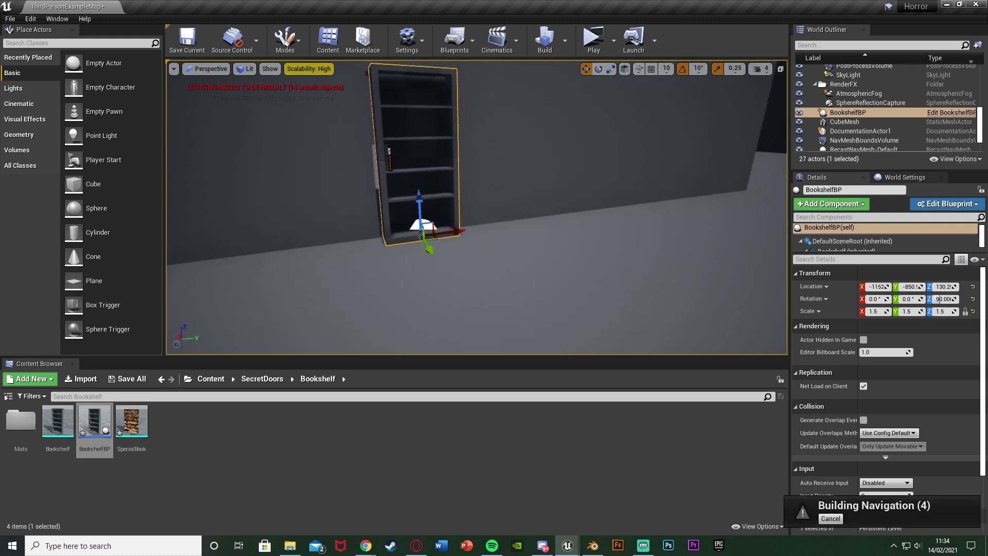
{"action": "key", "text": "Escape"}
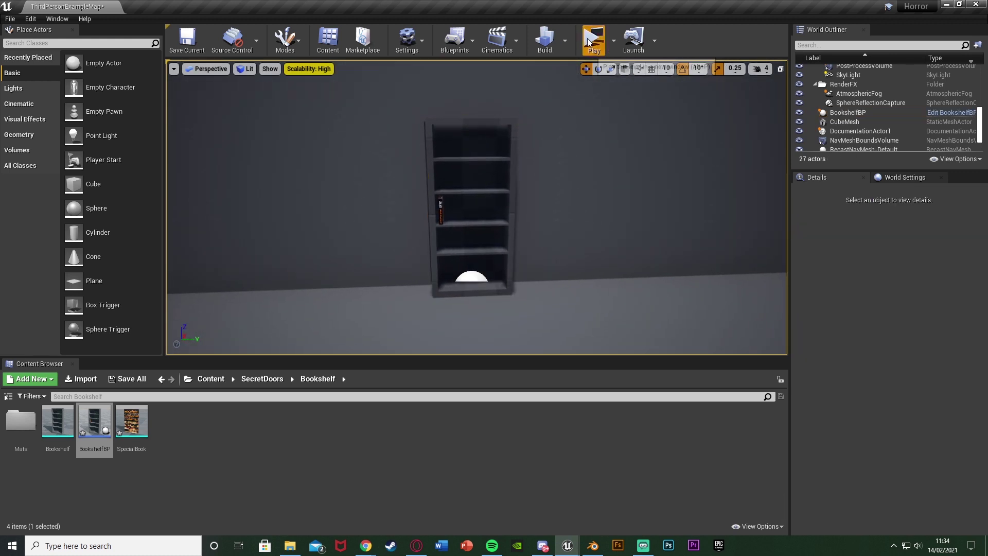
Step: Play-test the level by walking to the bookshelf, interacting with its book to open the door and going through the opening
{"action": "left_click", "coordinate": [593, 40]}
{"action": "left_click", "coordinate": [585, 191]}
{"action": "key", "text": "w"}
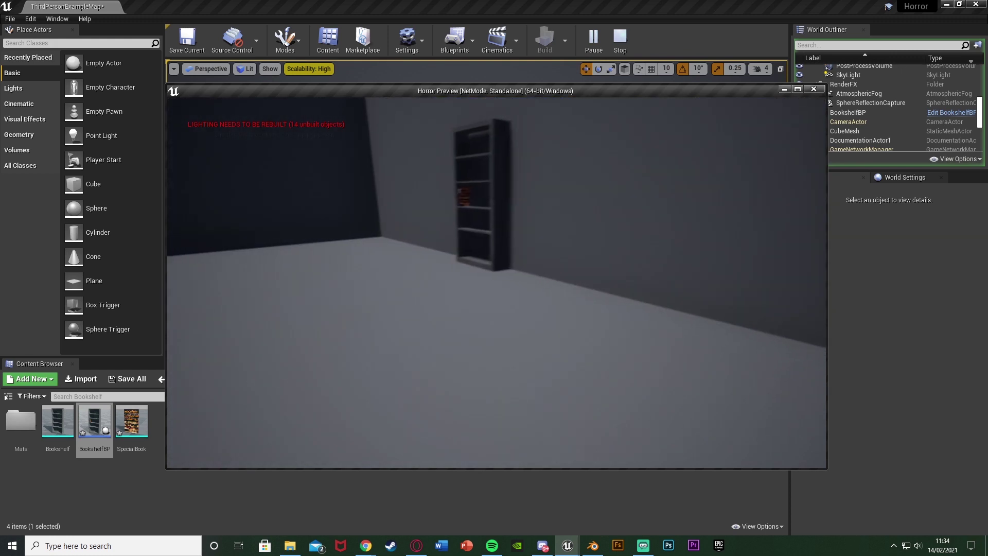
{"action": "key", "text": "w"}
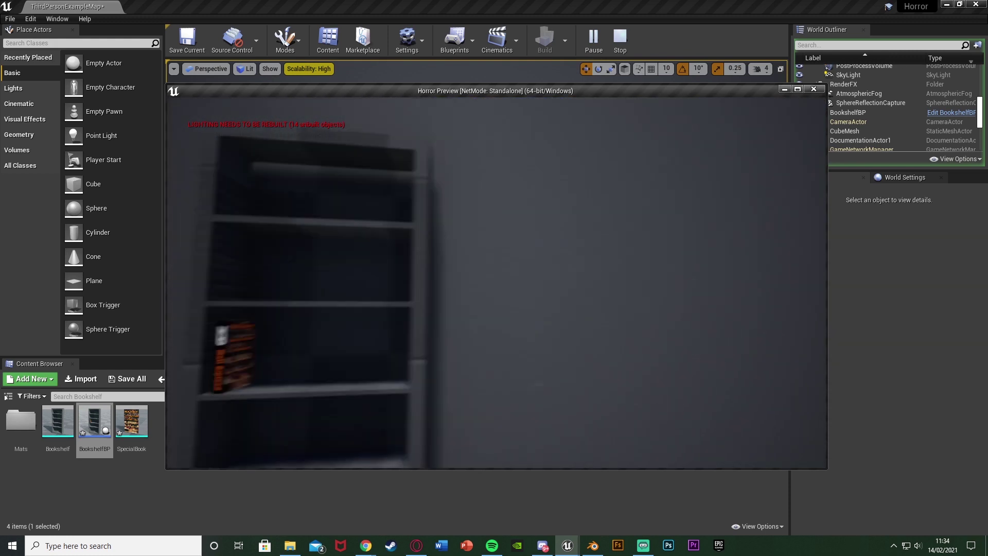
{"action": "key", "text": "w"}
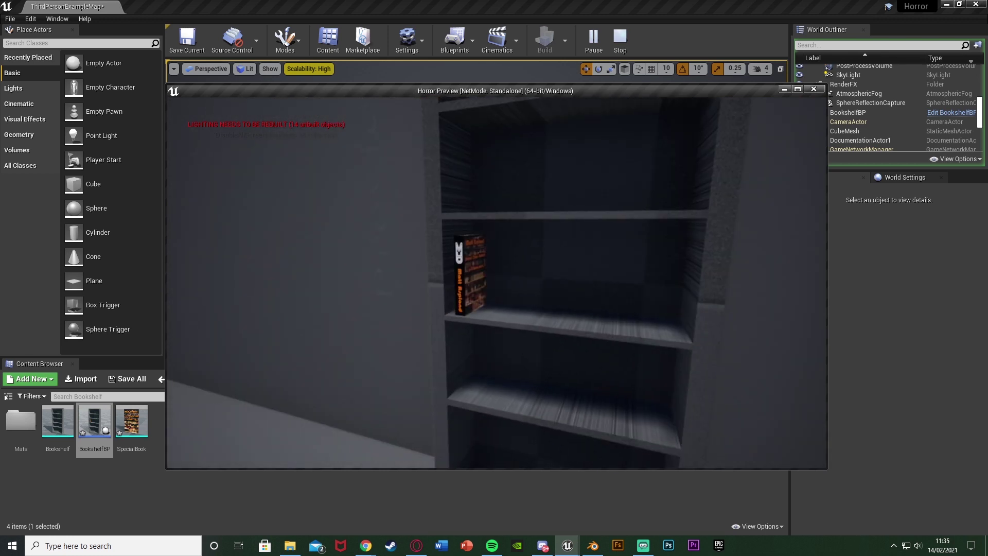
{"action": "key", "text": "s"}
{"action": "key", "text": "s"}
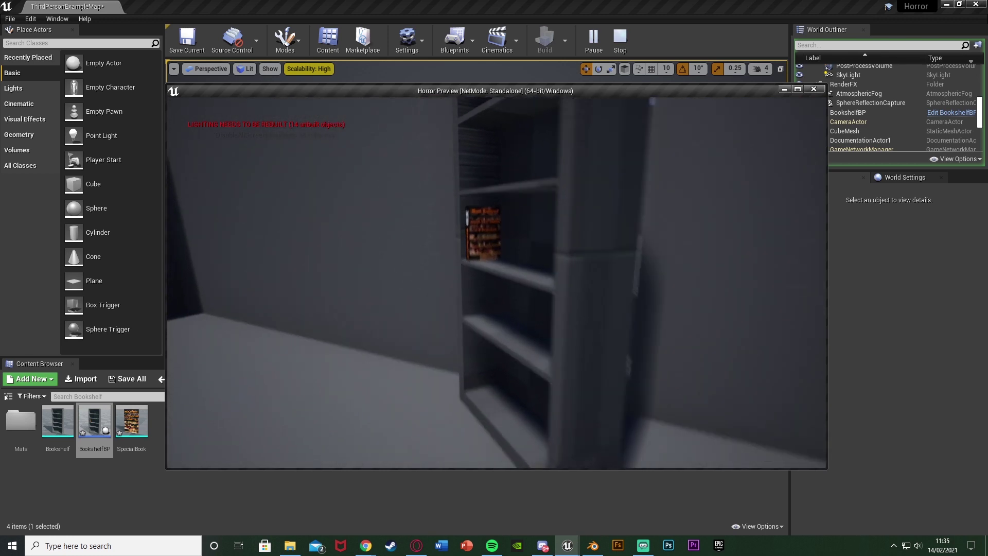
{"action": "key", "text": "w"}
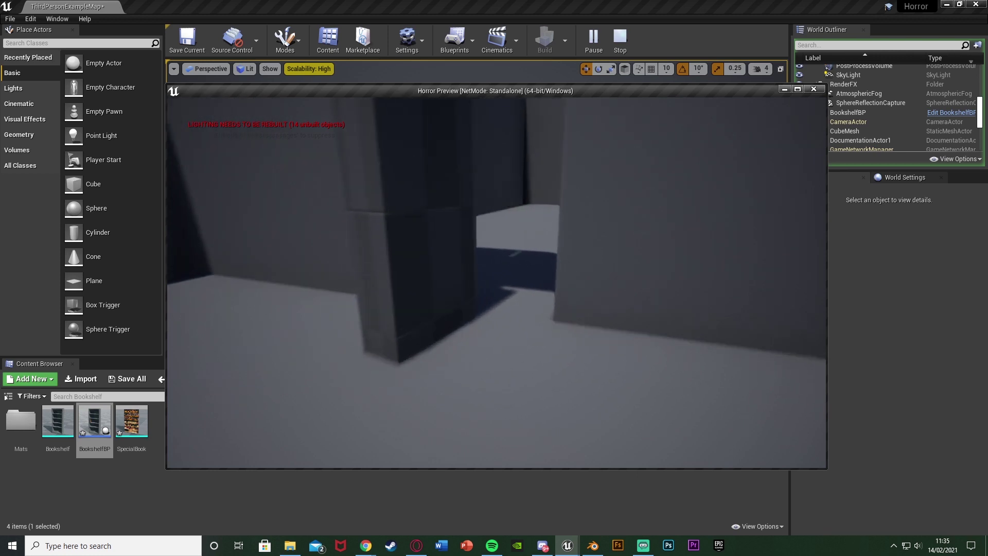
{"action": "key", "text": "w"}
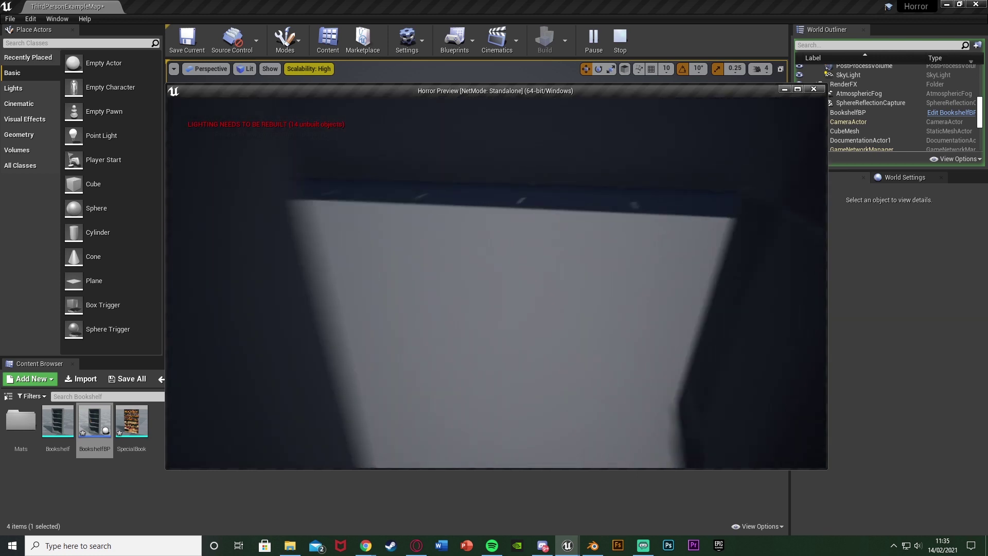
Step: Test closing and reopening the bookshelf door through its book and end the play session
{"action": "key", "text": "w"}
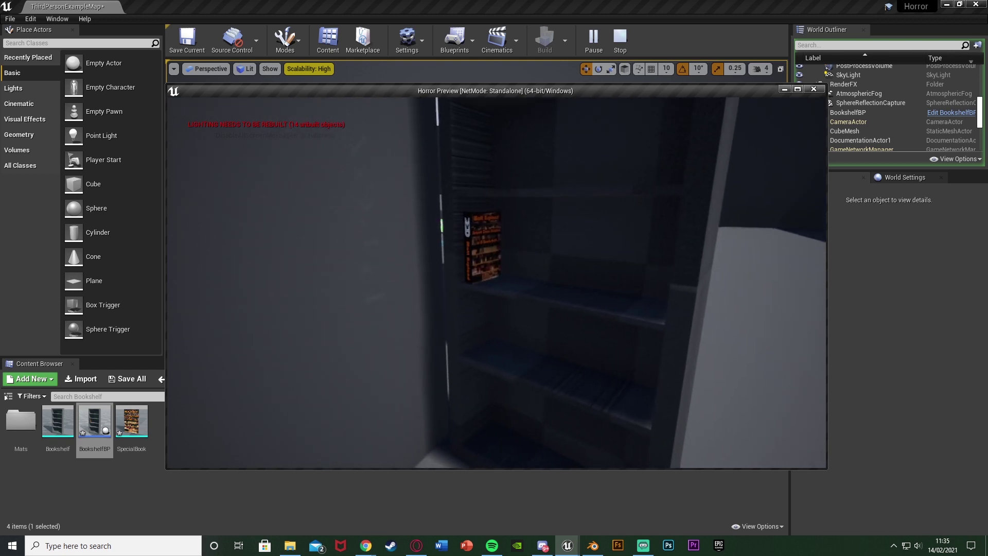
{"action": "key", "text": "s"}
{"action": "key", "text": "d"}
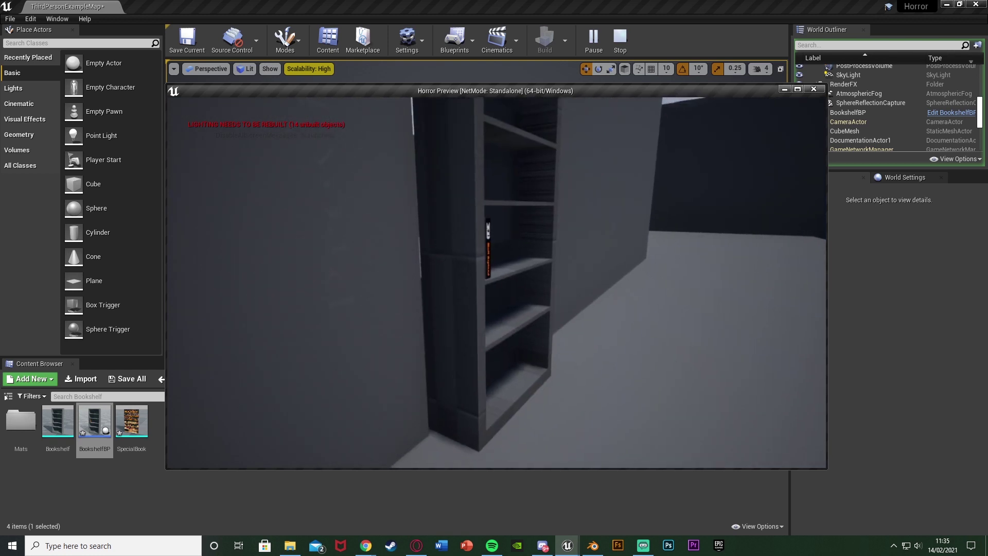
{"action": "key", "text": "w"}
{"action": "key", "text": "d"}
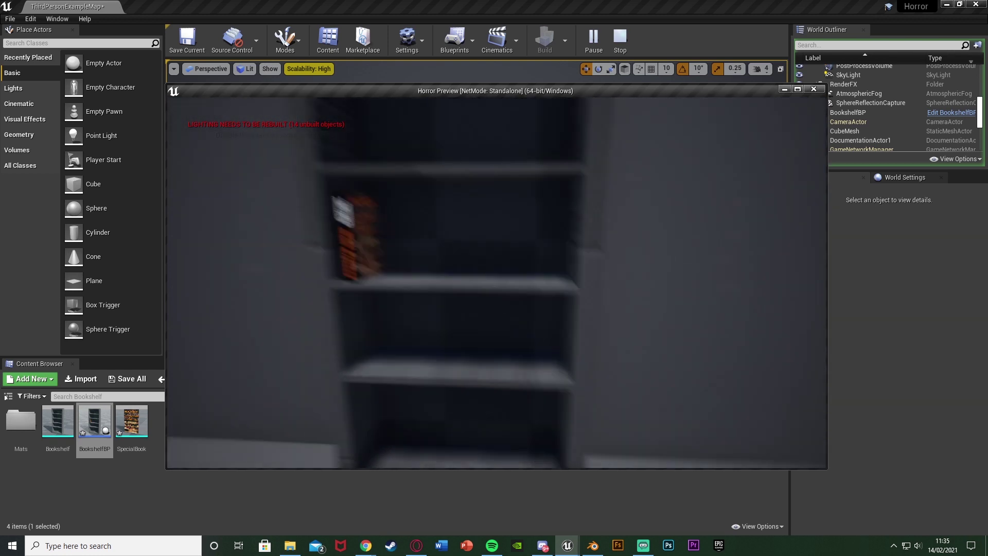
{"action": "key", "text": "s"}
{"action": "key", "text": "d"}
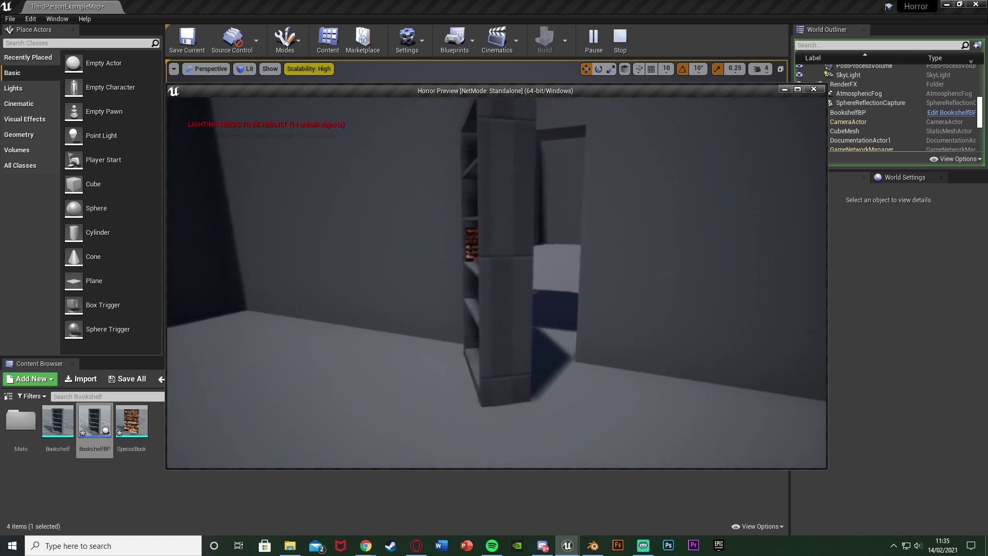
{"action": "key", "text": "a"}
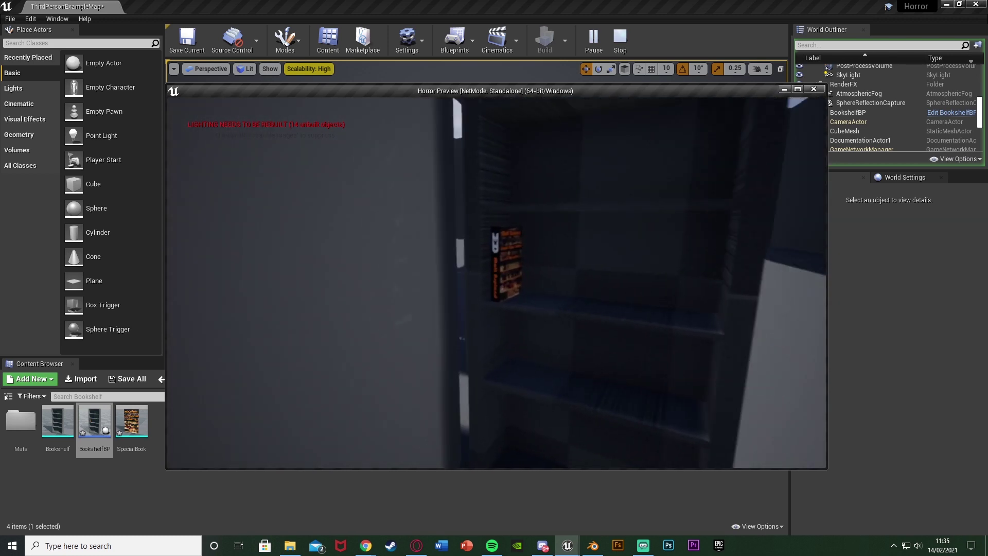
{"action": "key", "text": "Escape"}
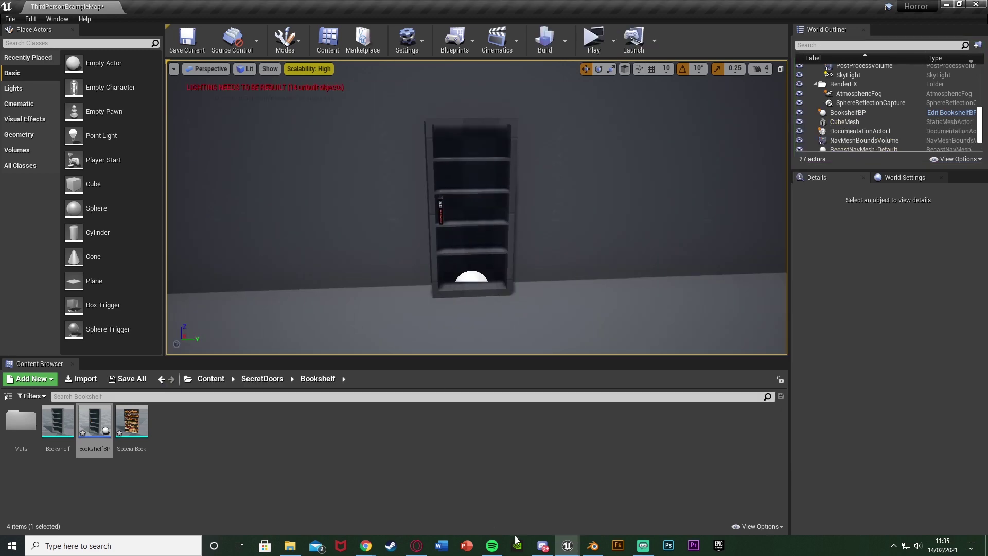
Step: In BookshelfBP's Close door section, connect DoorClosed to the Lerp's A input and DoorOpen to its B input, and compile the blueprint
{"action": "left_click", "coordinate": [605, 479]}
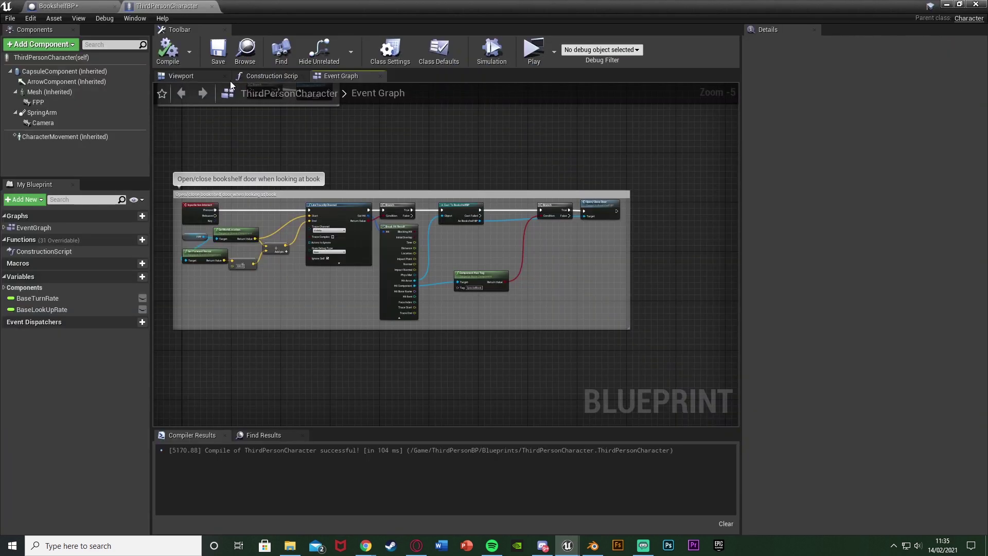
{"action": "left_click", "coordinate": [75, 6]}
{"action": "scroll", "coordinate": [337, 343], "scroll_direction": "up", "scroll_amount": 3}
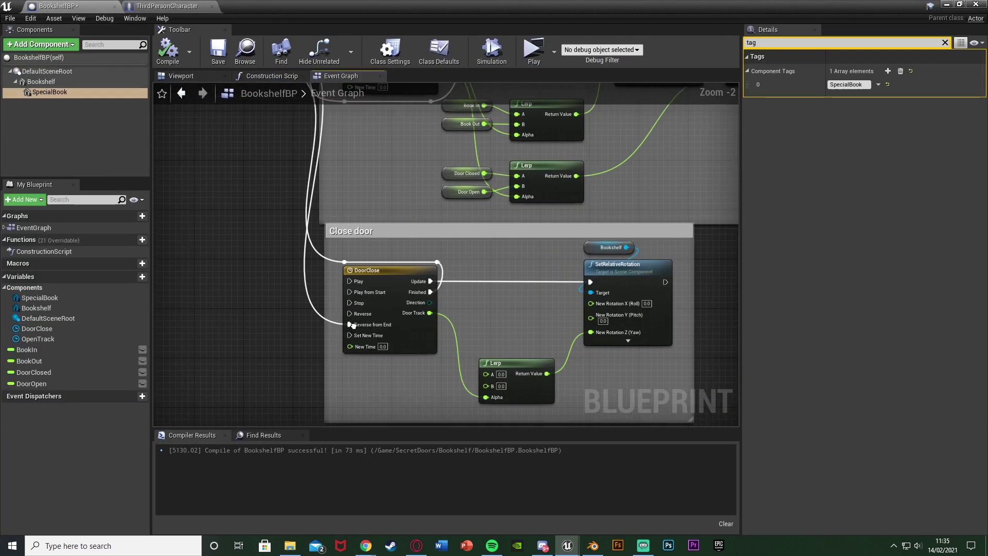
{"action": "right_click_drag", "start_coordinate": [408, 378], "coordinate": [299, 204]}
{"action": "scroll", "coordinate": [442, 261], "scroll_direction": "up", "scroll_amount": 2}
{"action": "left_click_drag", "start_coordinate": [461, 265], "coordinate": [510, 315]}
{"action": "right_click_drag", "start_coordinate": [311, 264], "coordinate": [317, 319]}
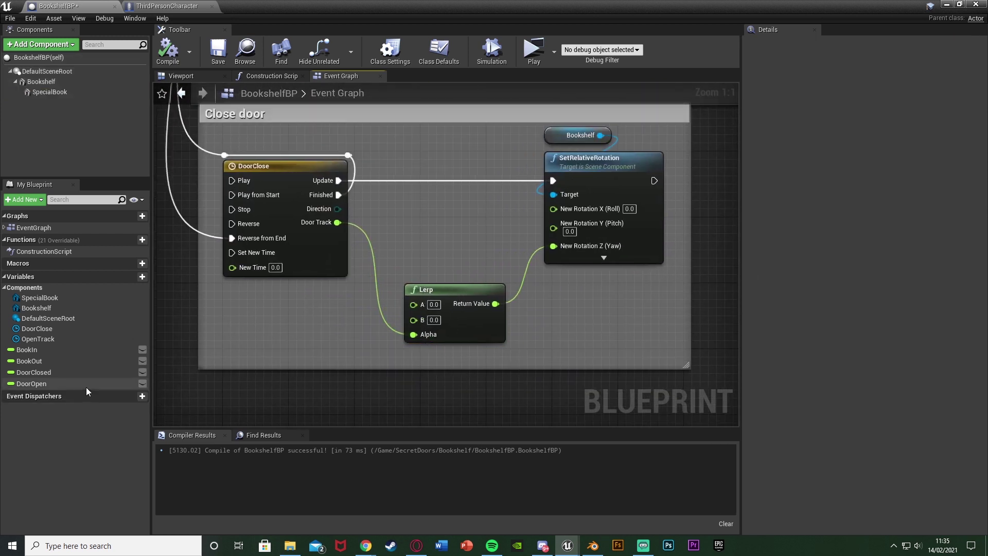
{"action": "scroll", "coordinate": [483, 227], "scroll_direction": "down", "scroll_amount": 2}
{"action": "right_click_drag", "start_coordinate": [471, 307], "coordinate": [463, 346]}
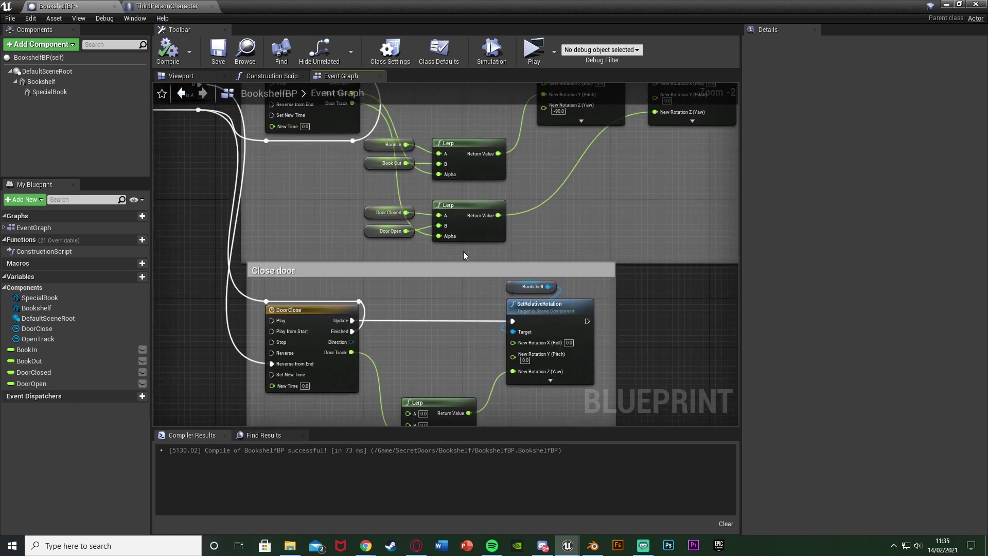
{"action": "right_click_drag", "start_coordinate": [394, 225], "coordinate": [433, 114]}
{"action": "scroll", "coordinate": [320, 308], "scroll_direction": "up", "scroll_amount": 2}
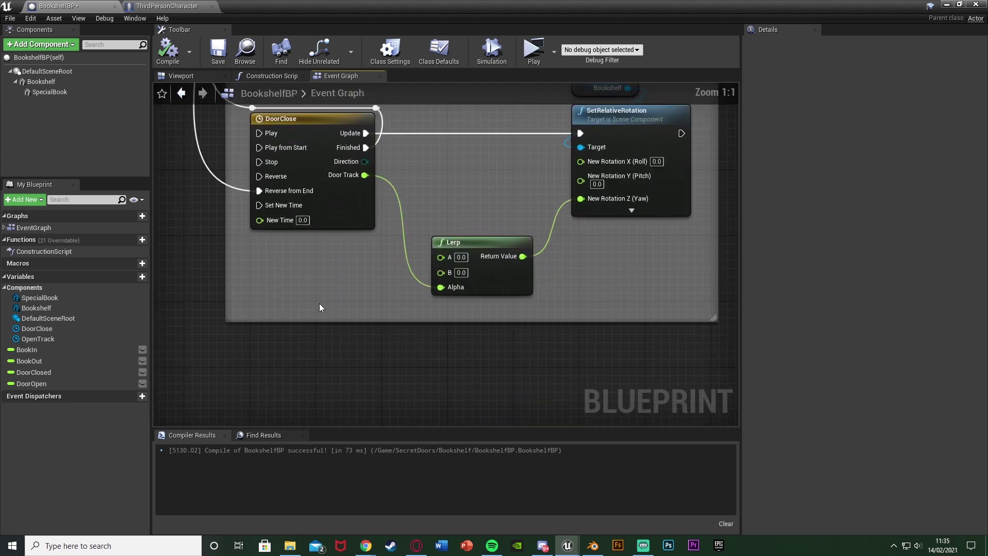
{"action": "left_click_drag", "start_coordinate": [71, 372], "coordinate": [443, 257]}
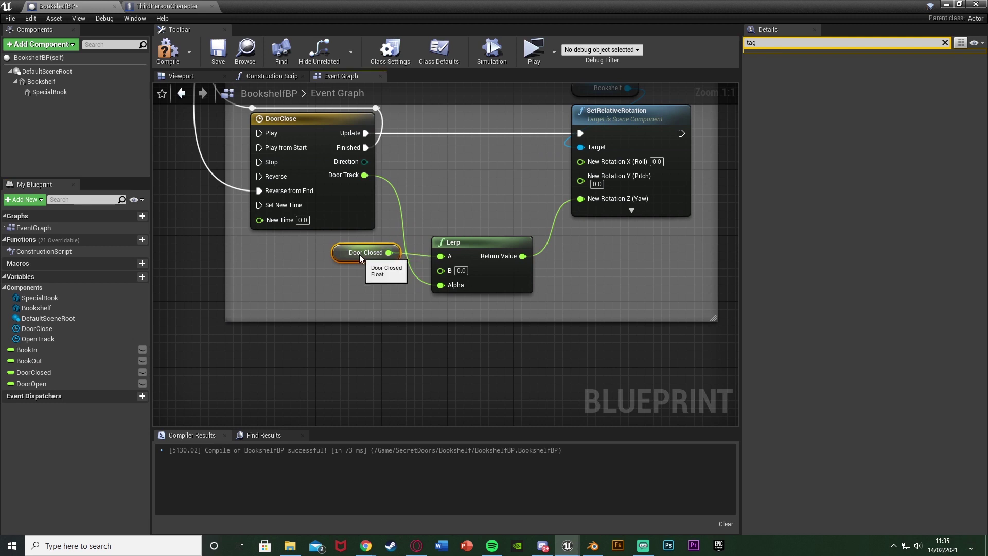
{"action": "left_click_drag", "start_coordinate": [32, 384], "coordinate": [444, 272]}
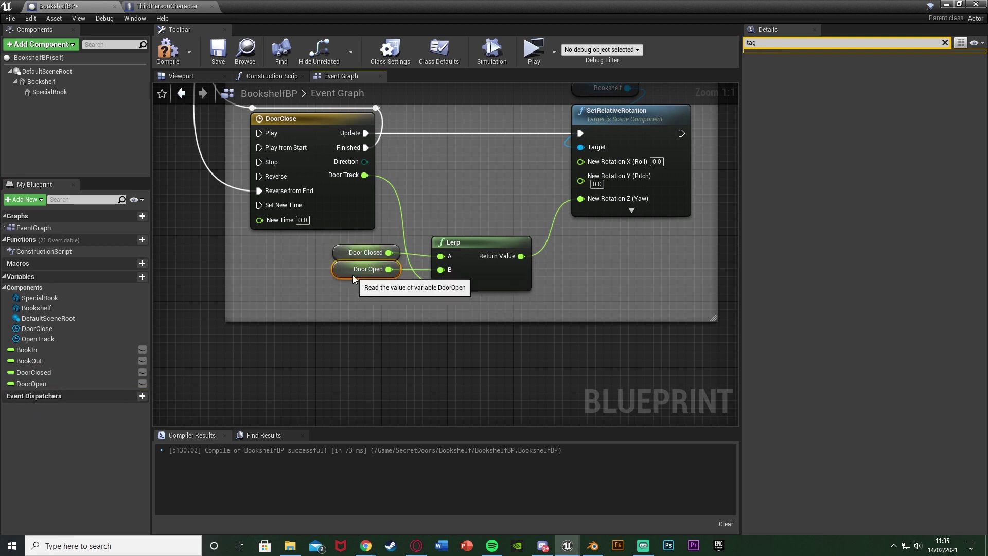
{"action": "left_click", "coordinate": [945, 42]}
{"action": "left_click", "coordinate": [172, 50]}
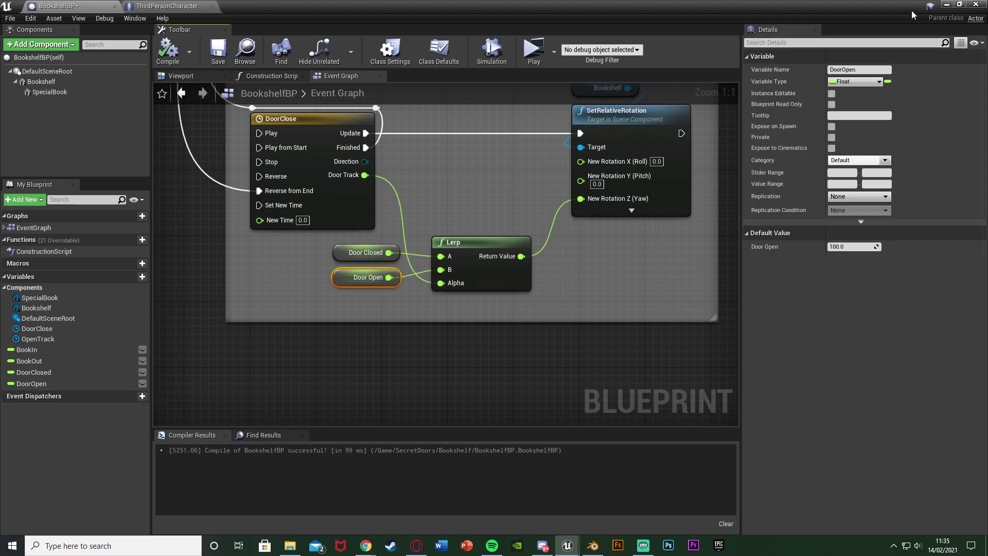
Step: Play-test the level by walking to the bookshelf and opening and closing its door through the special book
{"action": "left_click", "coordinate": [945, 5]}
{"action": "left_click", "coordinate": [594, 40]}
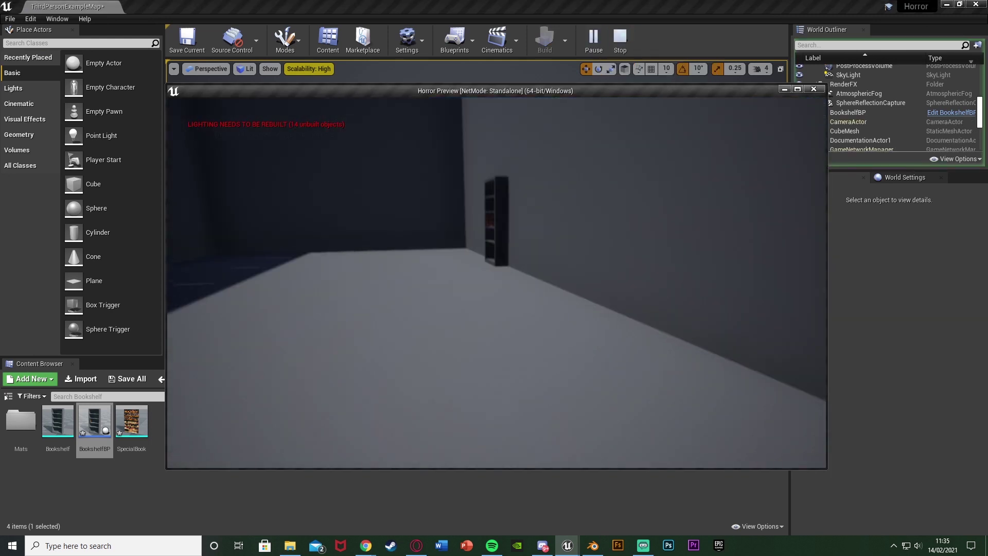
{"action": "key", "text": "w"}
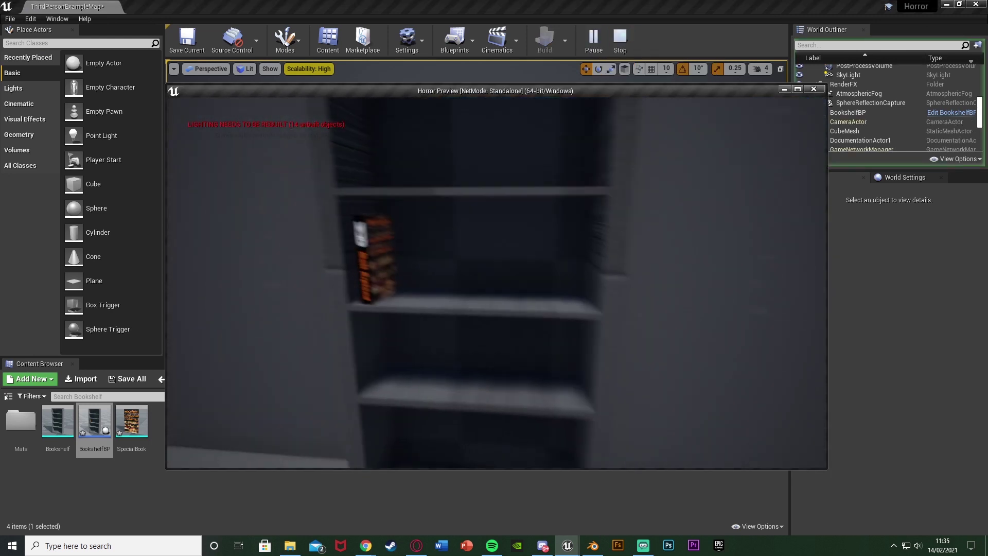
{"action": "key", "text": "s"}
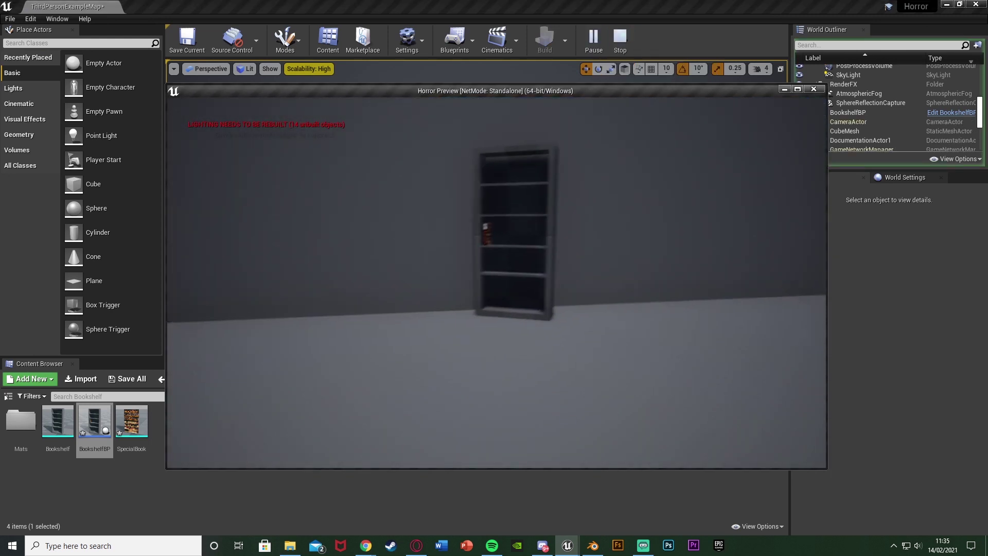
{"action": "key", "text": "w"}
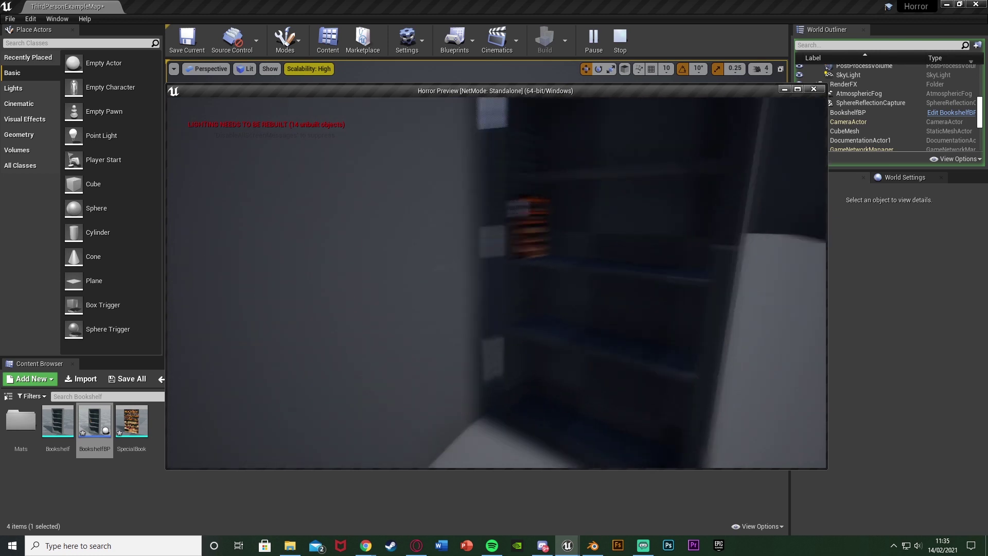
{"action": "key", "text": "s"}
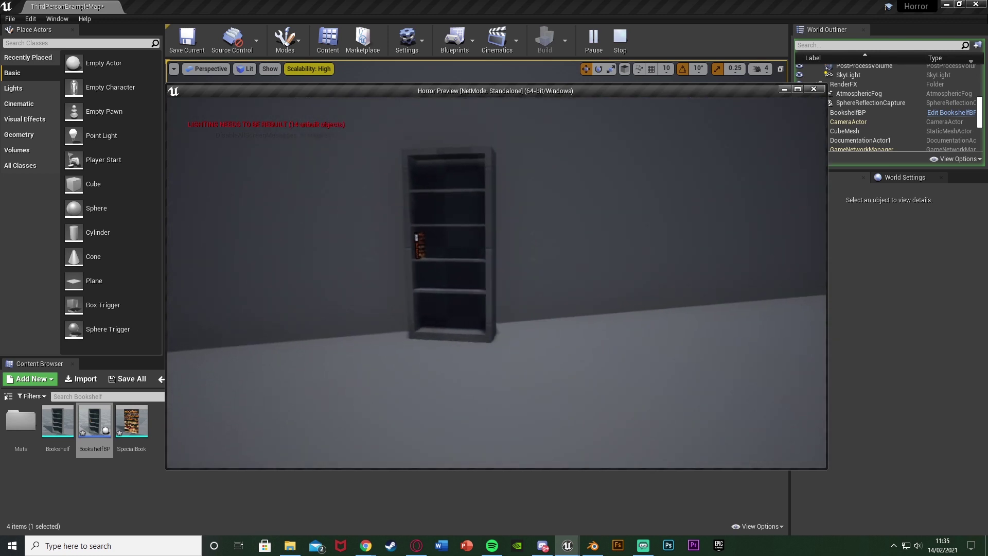
Step: View the closed bookshelf from the front, approach it and open its door again by interacting with the book
{"action": "key", "text": "d"}
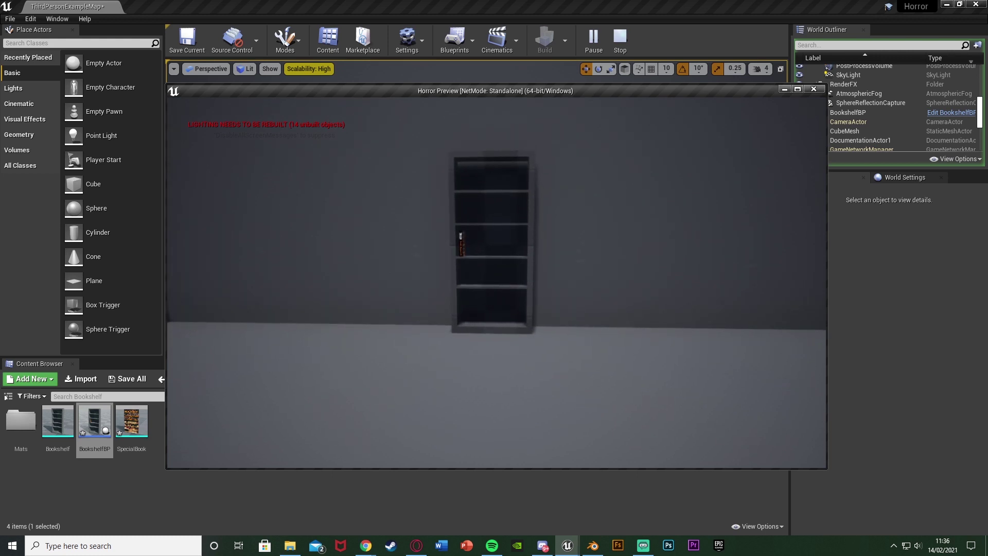
{"action": "key", "text": "w"}
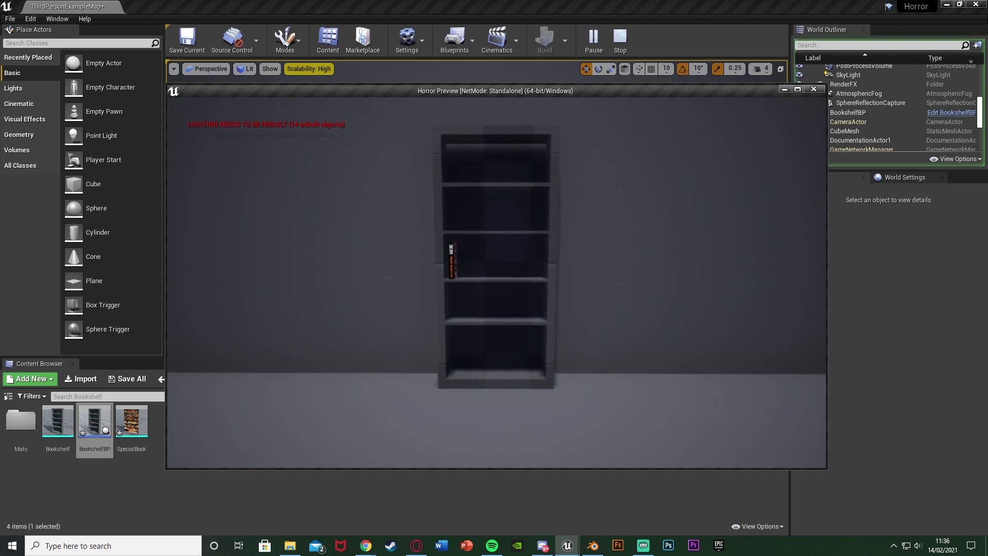
{"action": "key", "text": "s"}
{"action": "key", "text": "w"}
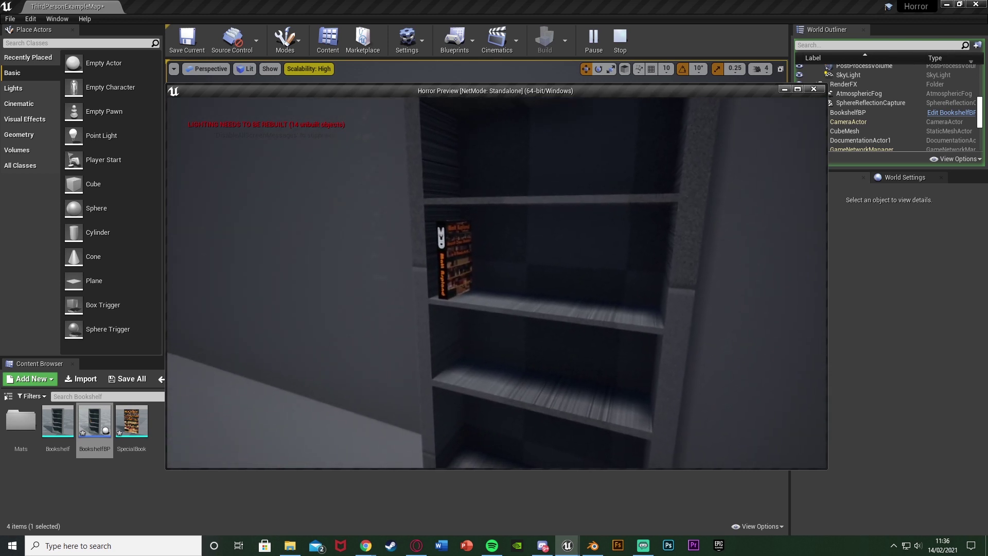
{"action": "key", "text": "a"}
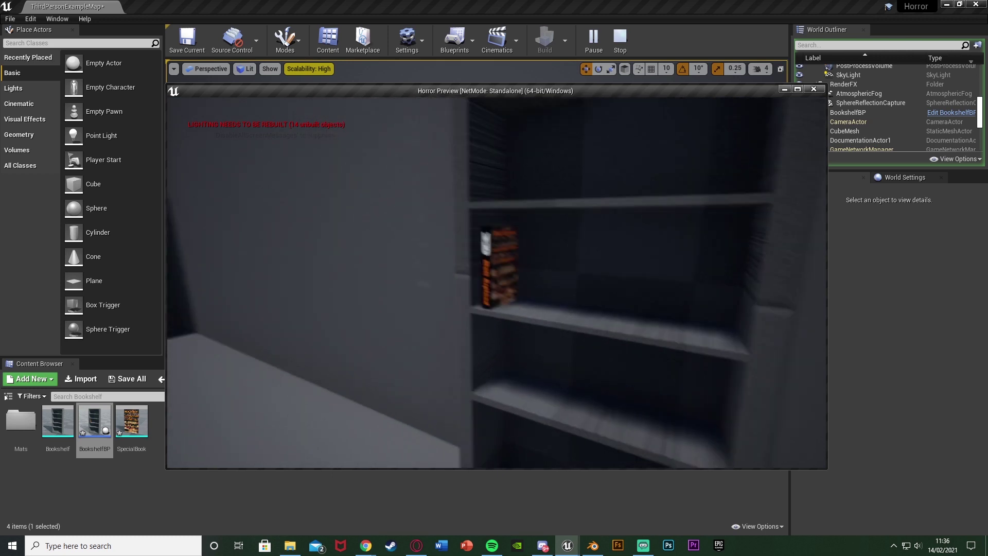
{"action": "key", "text": "s"}
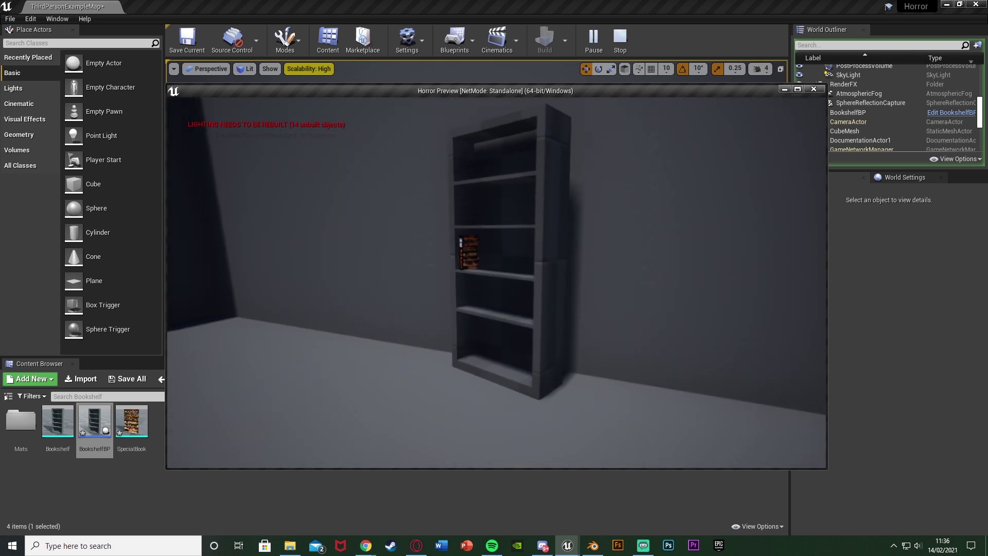
Step: Walk through the wall opening and back, and close the bookshelf door through its book
{"action": "key", "text": "w"}
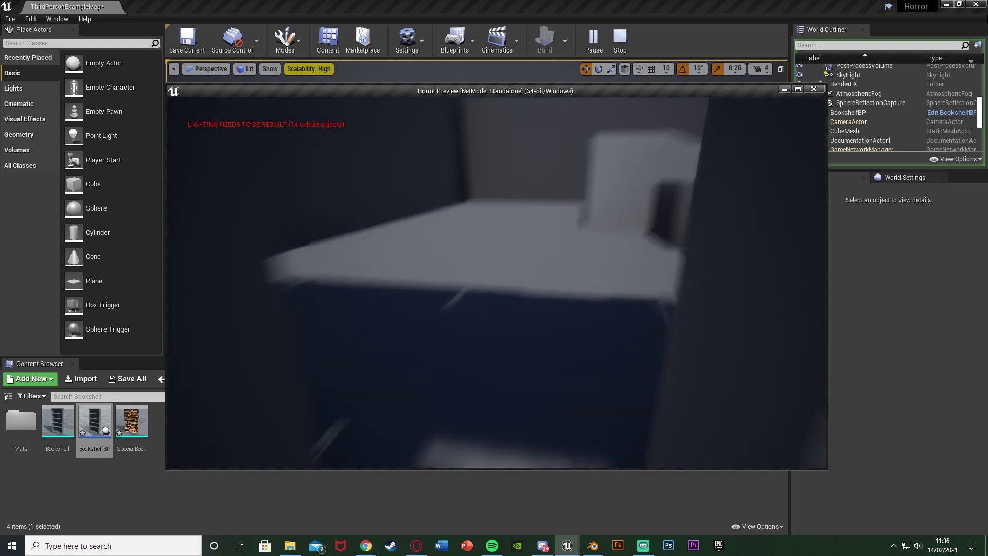
{"action": "key", "text": "w"}
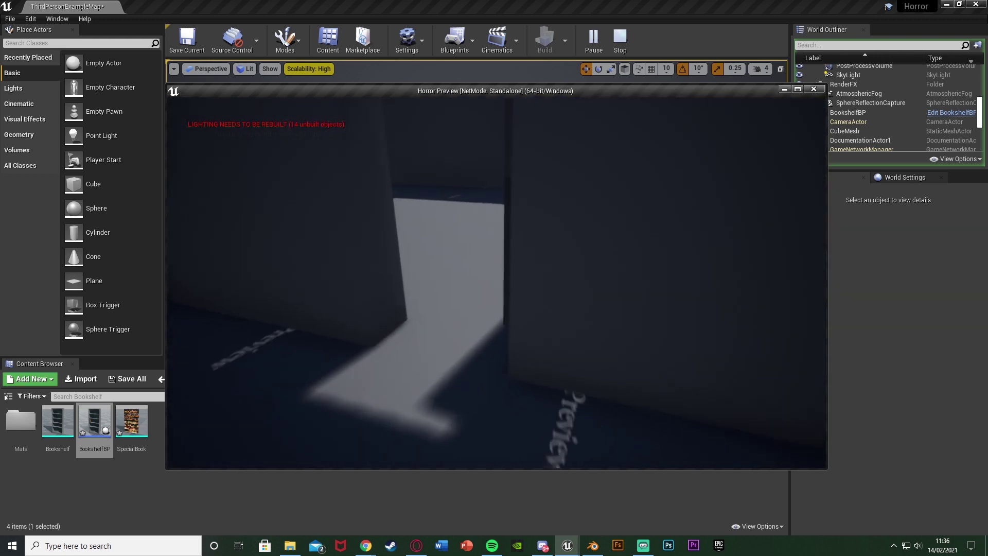
{"action": "key", "text": "w"}
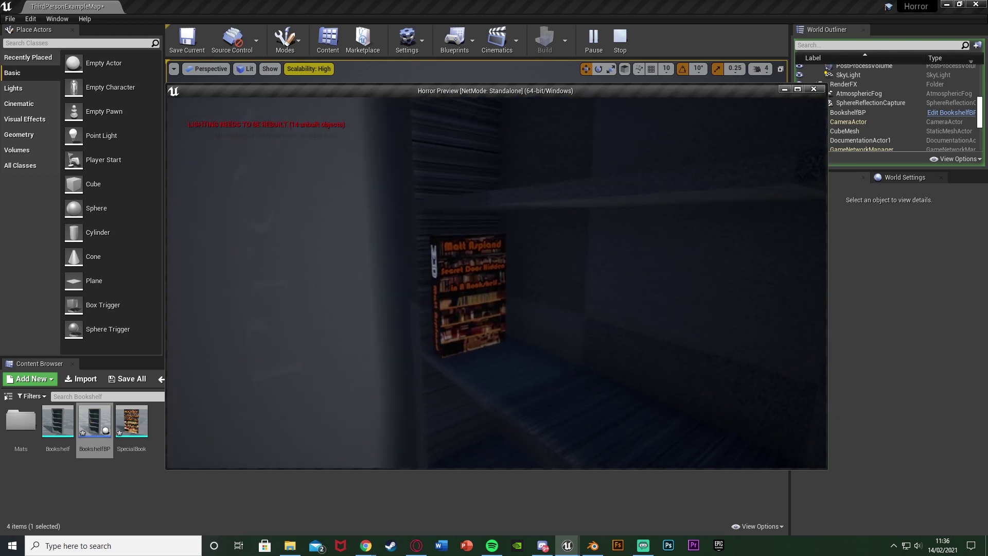
{"action": "key", "text": "s"}
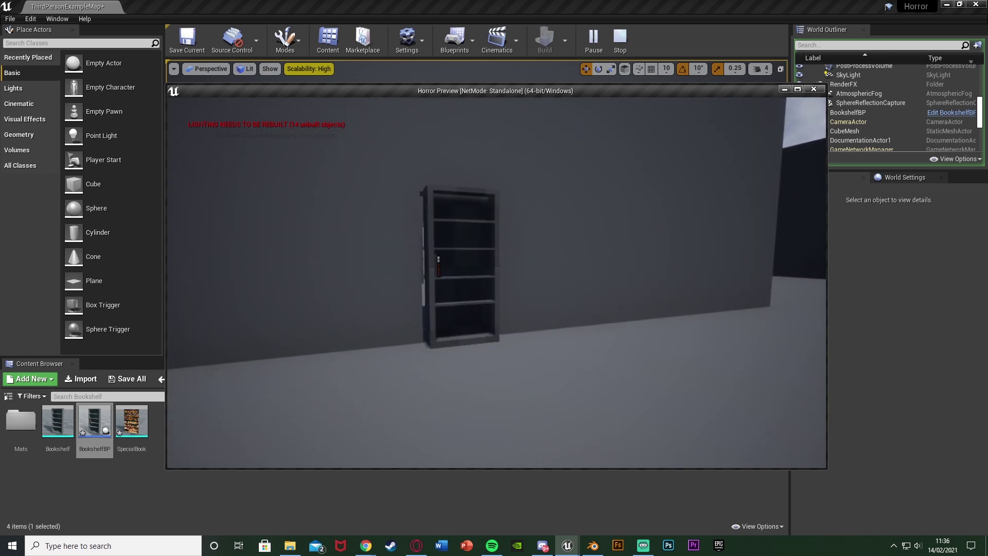
Step: Open the bookshelf door once more through its book and walk through the opening behind it
{"action": "key", "text": "w"}
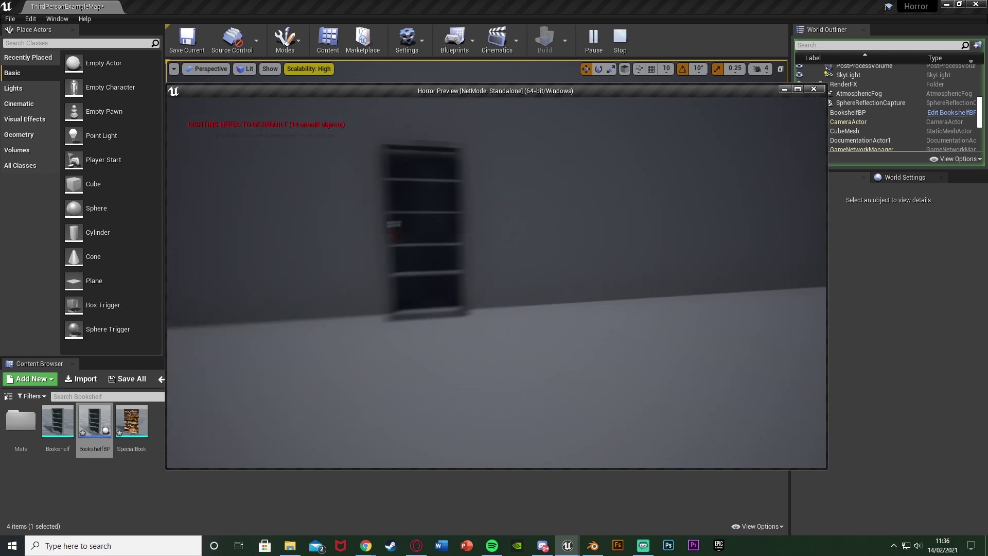
{"action": "key", "text": "s"}
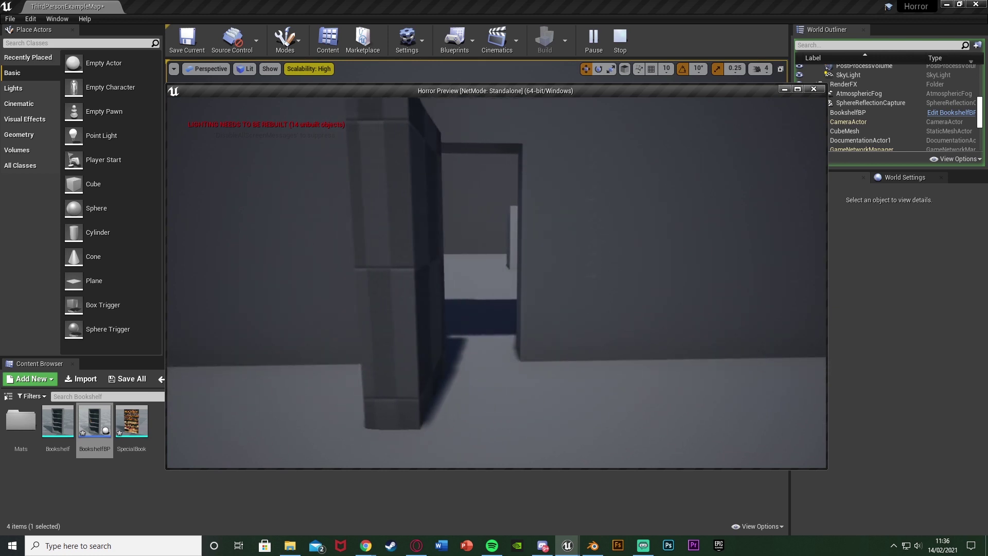
{"action": "key", "text": "w"}
{"action": "key", "text": "w"}
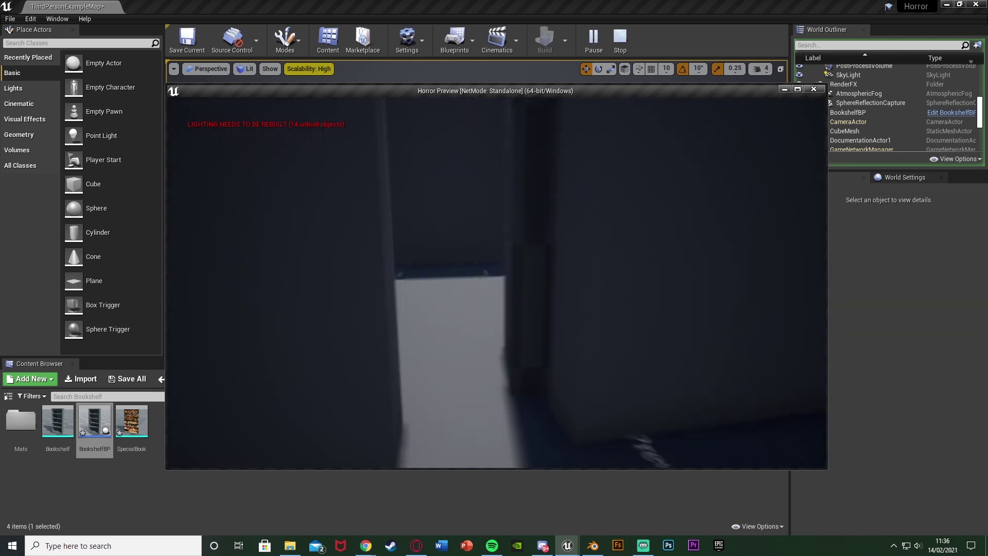
{"action": "key", "text": "w"}
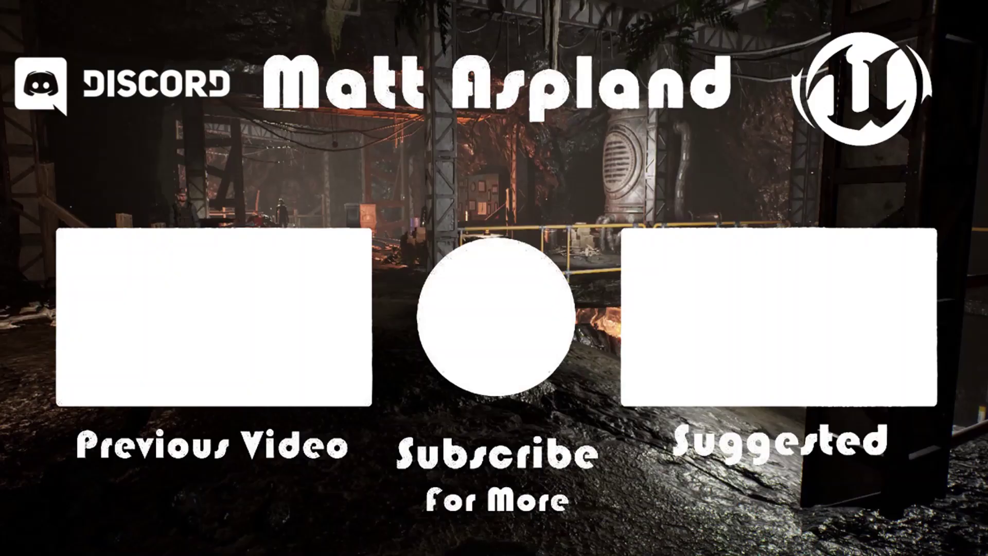